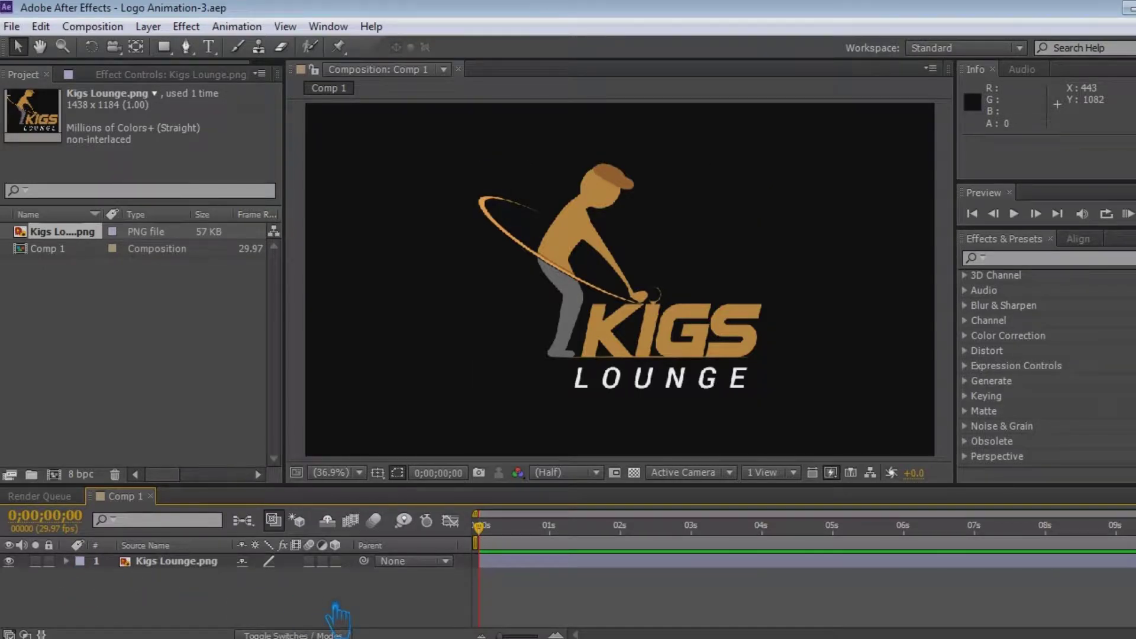
# Step: Choose the Ellipse tool and set its stroke to none and its fill to a muted grey
pyautogui.moveTo(164, 47); pyautogui.dragTo(216, 84)
pyautogui.click(539, 48)
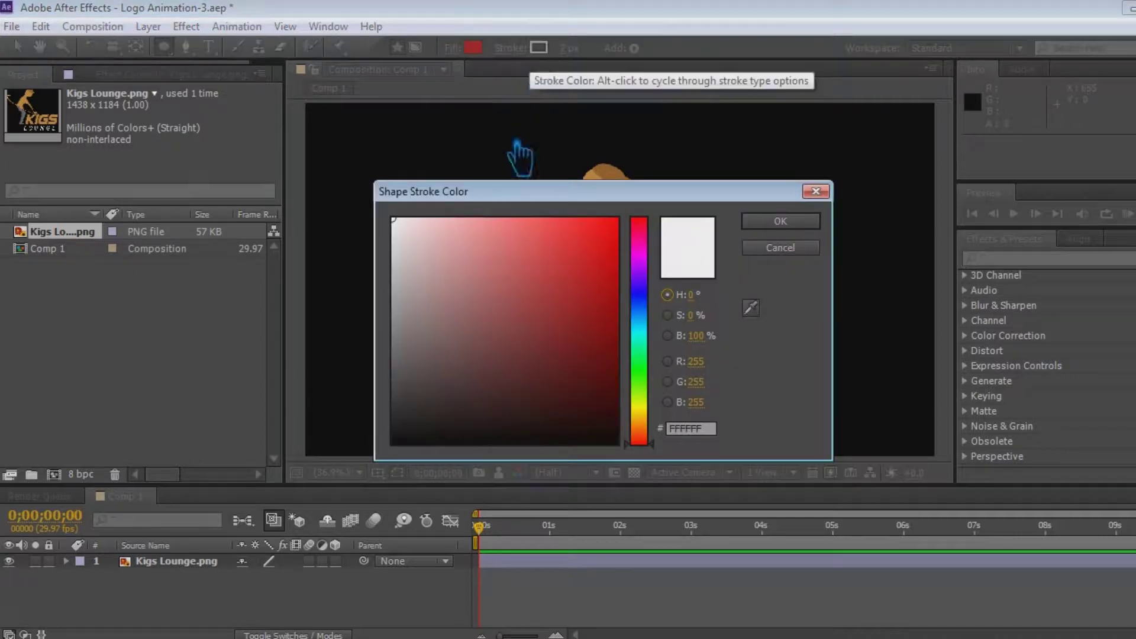
pyautogui.click(755, 222)
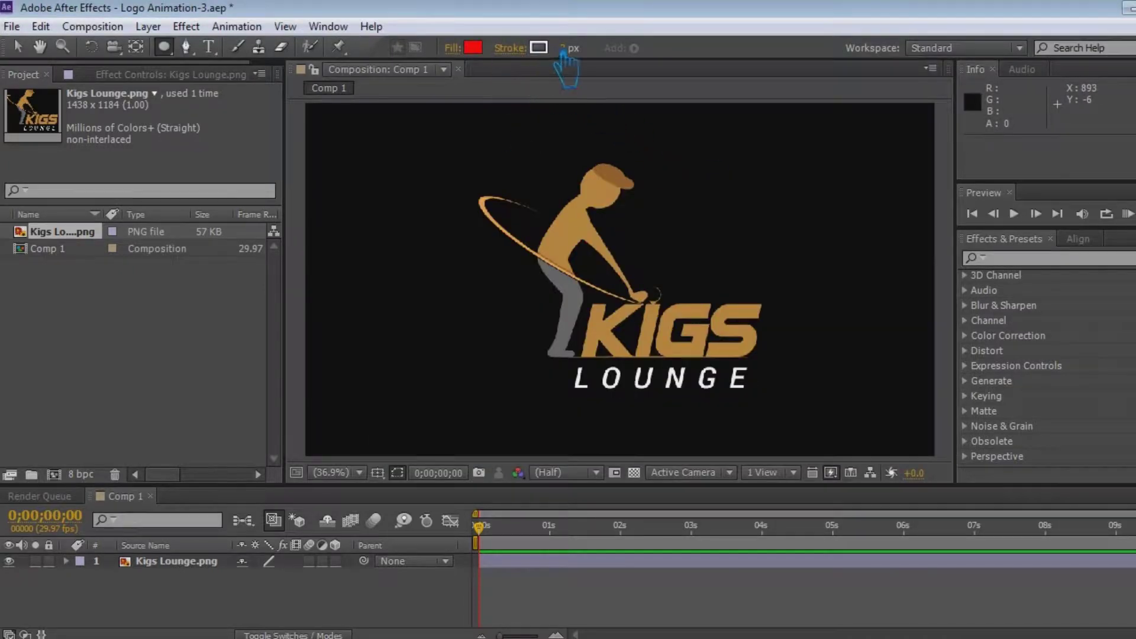
pyautogui.click(540, 58)
pyautogui.click(514, 280)
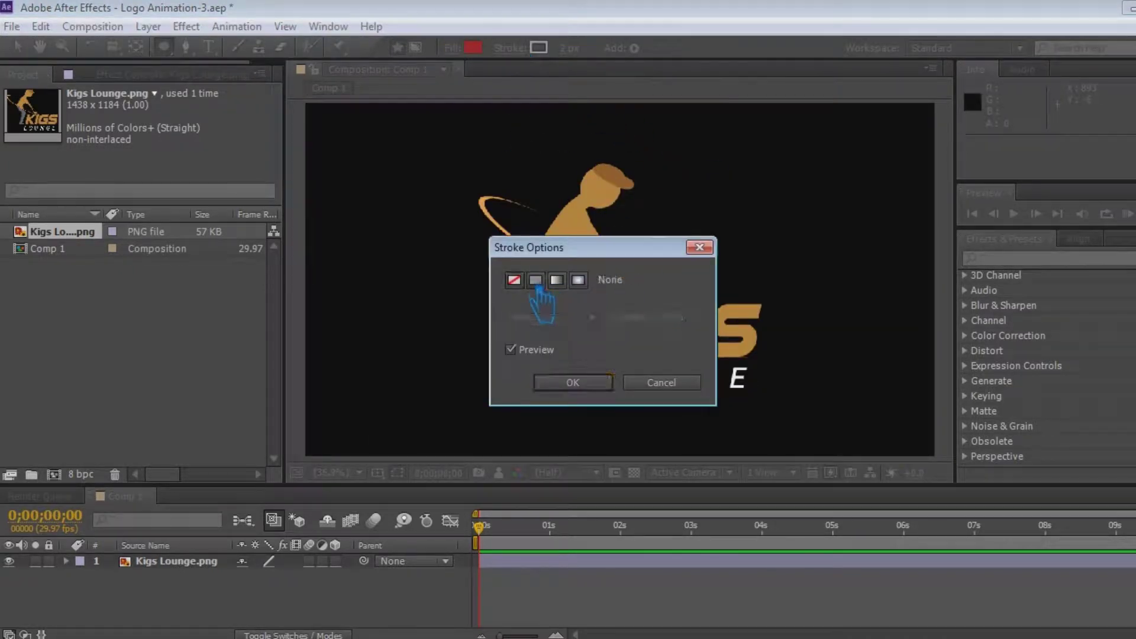
pyautogui.click(595, 386)
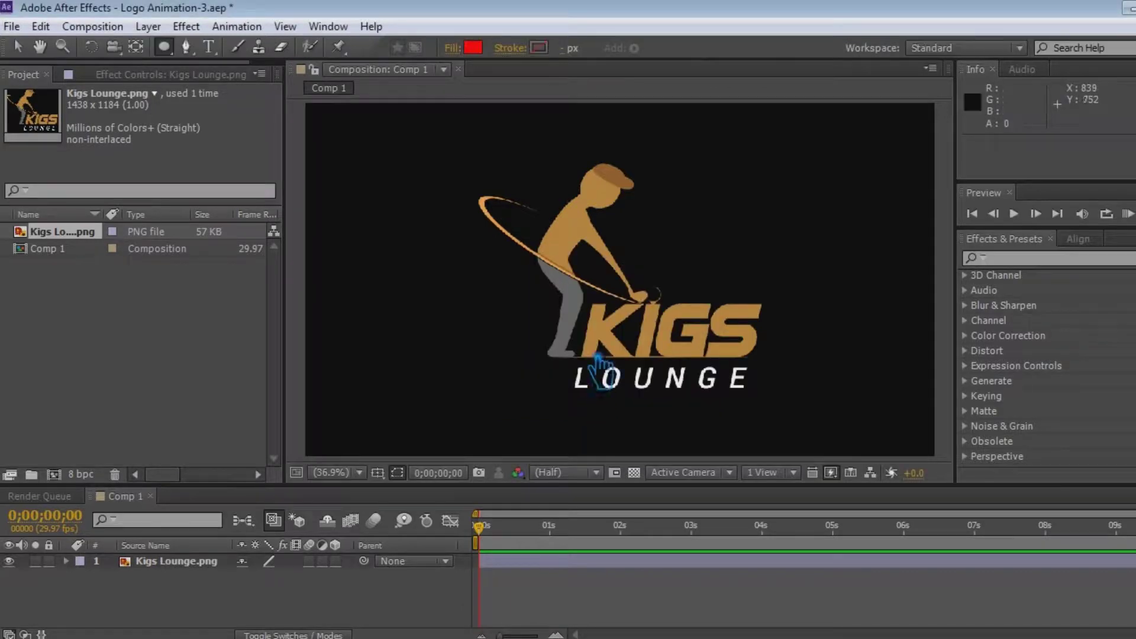
pyautogui.click(473, 47)
pyautogui.click(415, 325)
pyautogui.click(791, 224)
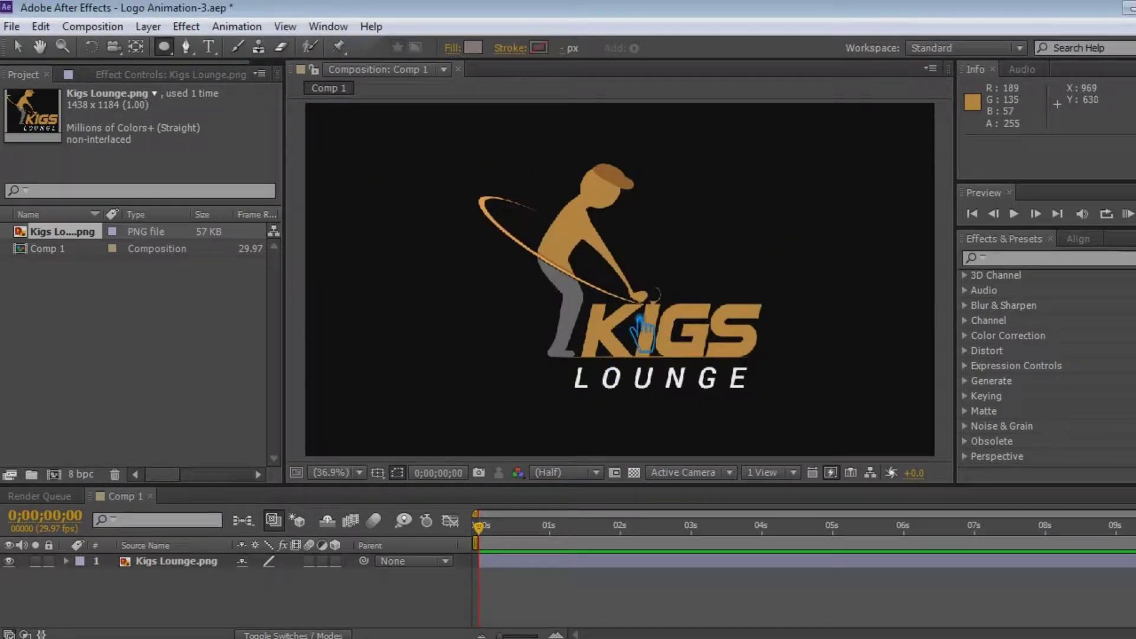
# Step: Draw a large circle on a new shape layer and centre it horizontally and vertically in the composition
pyautogui.moveTo(631, 325); pyautogui.dragTo(864, 471)
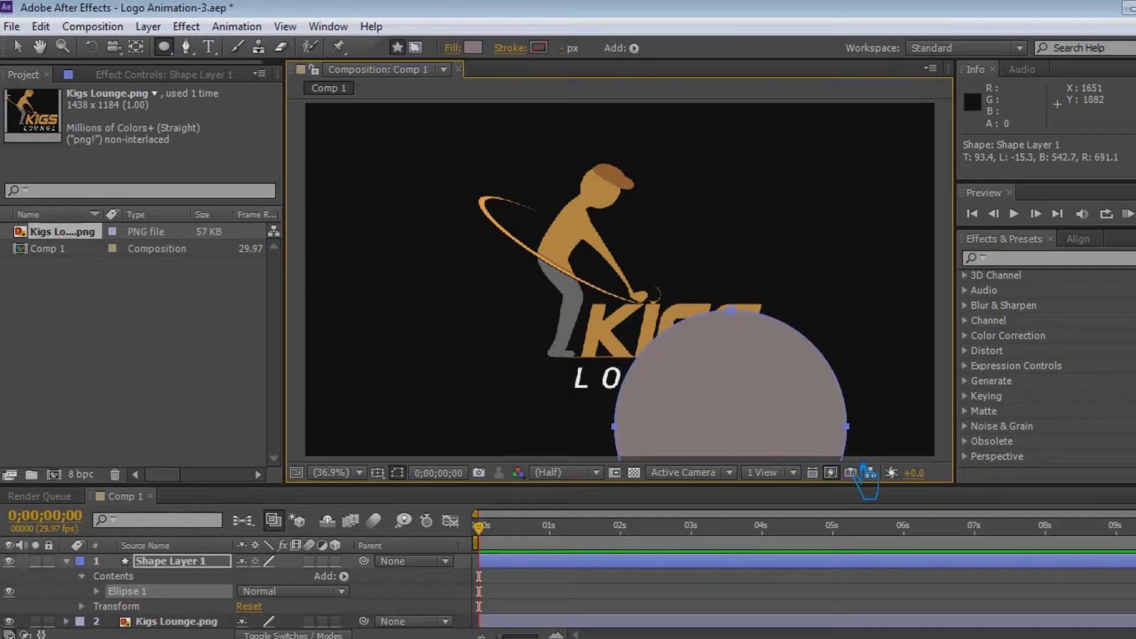
pyautogui.click(1079, 238)
pyautogui.click(1096, 278)
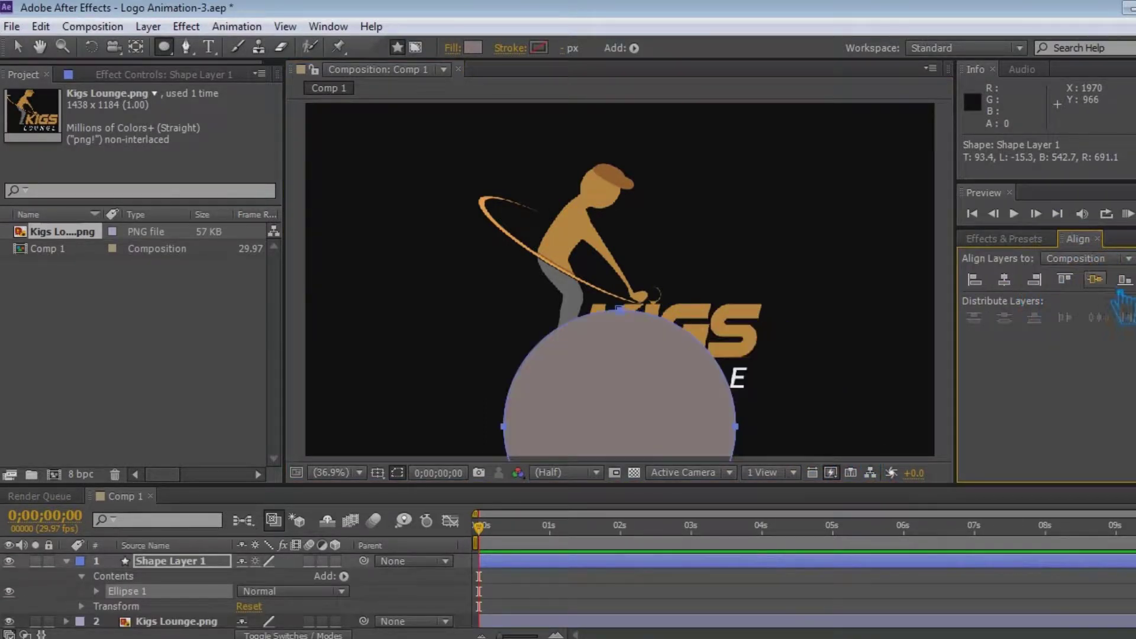
pyautogui.click(1096, 278)
# Step: Switch to the Selection tool, select Shape Layer 1 itself and save the project
pyautogui.click(135, 349)
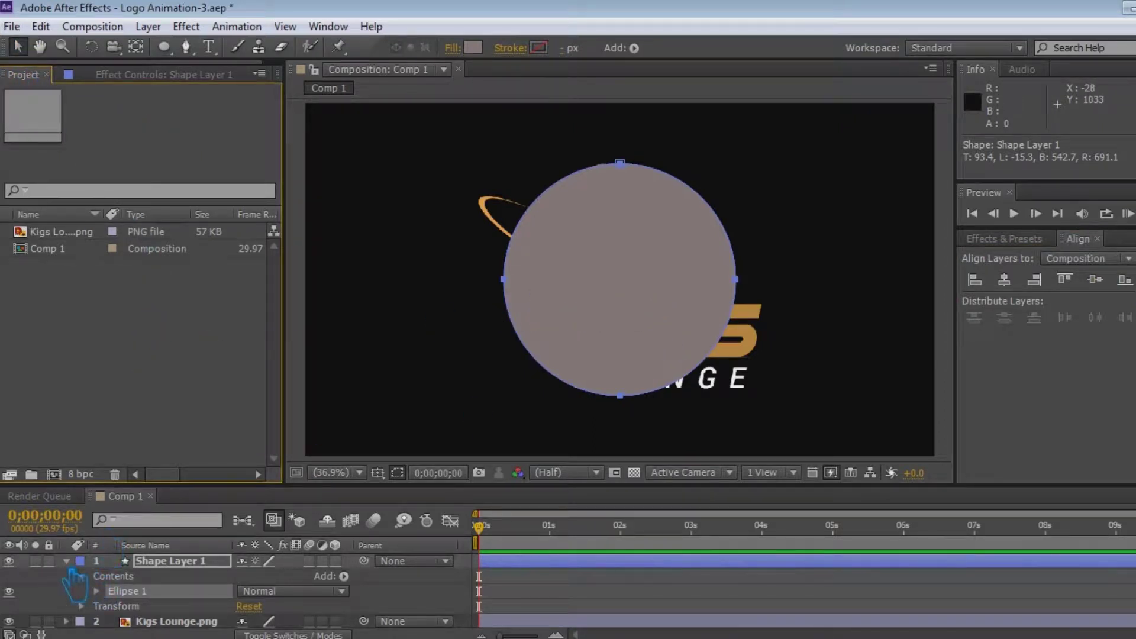
pyautogui.click(66, 562)
pyautogui.click(177, 561)
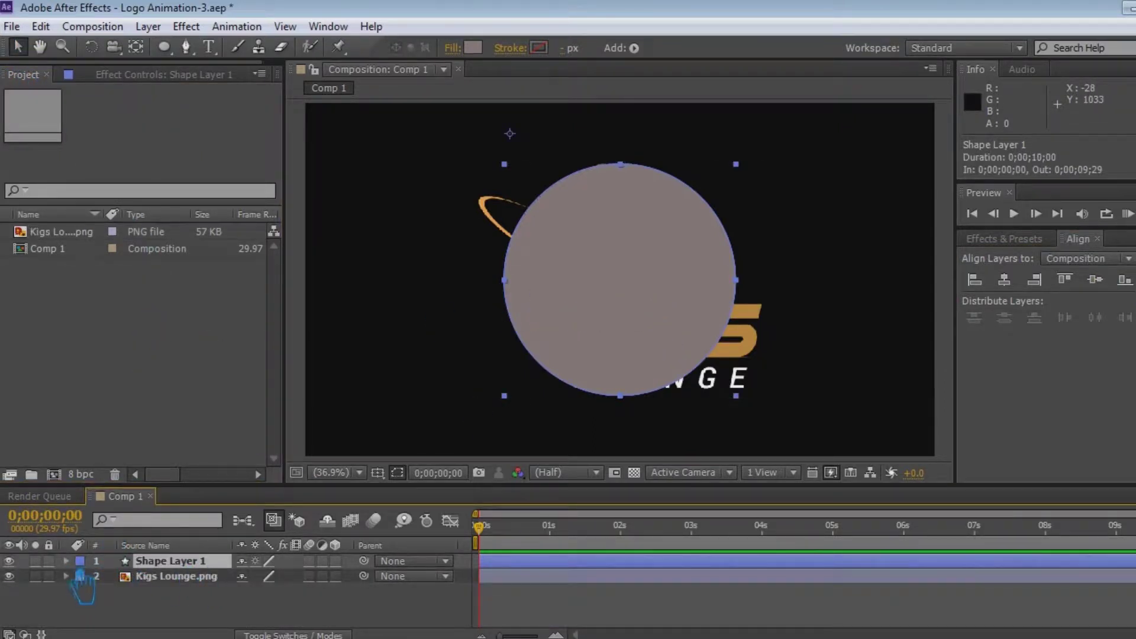
pyautogui.click(67, 561)
pyautogui.hotkey('ctrl', 's')
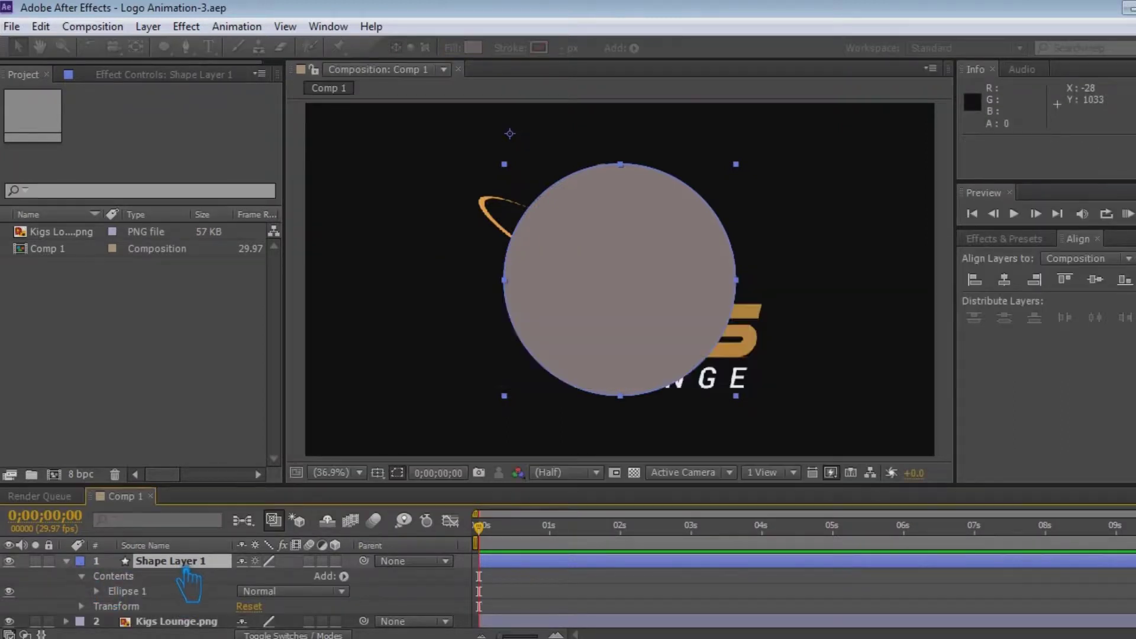
# Step: At 0;00;06;00, show Shape Layer 1's Scale property and move the layer's anchor point to the circle's centre
pyautogui.moveTo(506, 542); pyautogui.dragTo(920, 556)
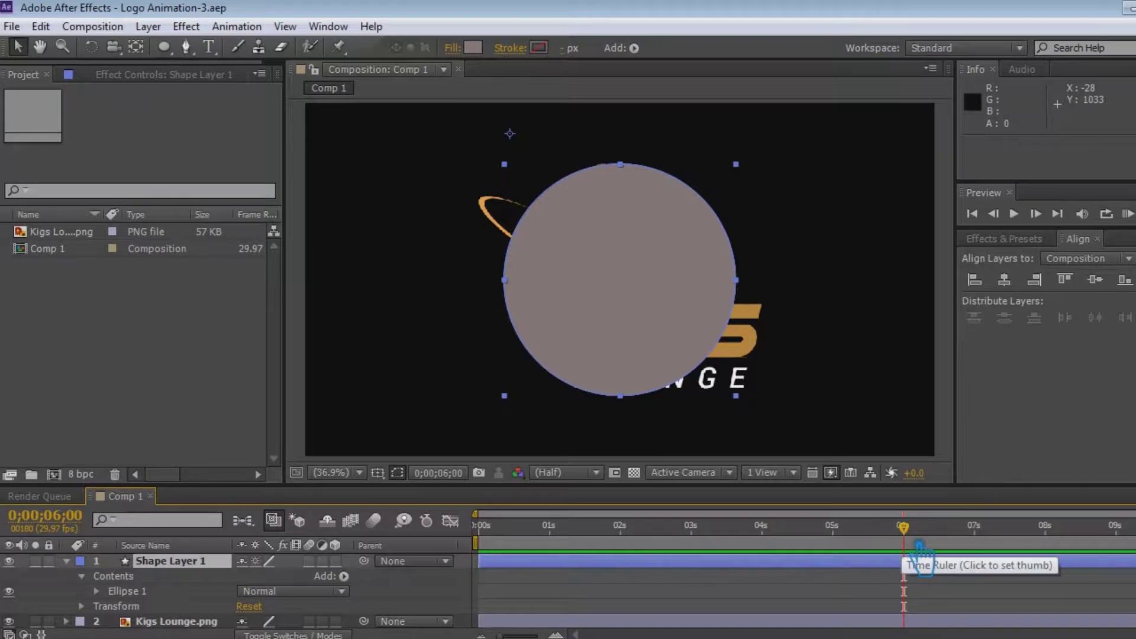
pyautogui.press('s')
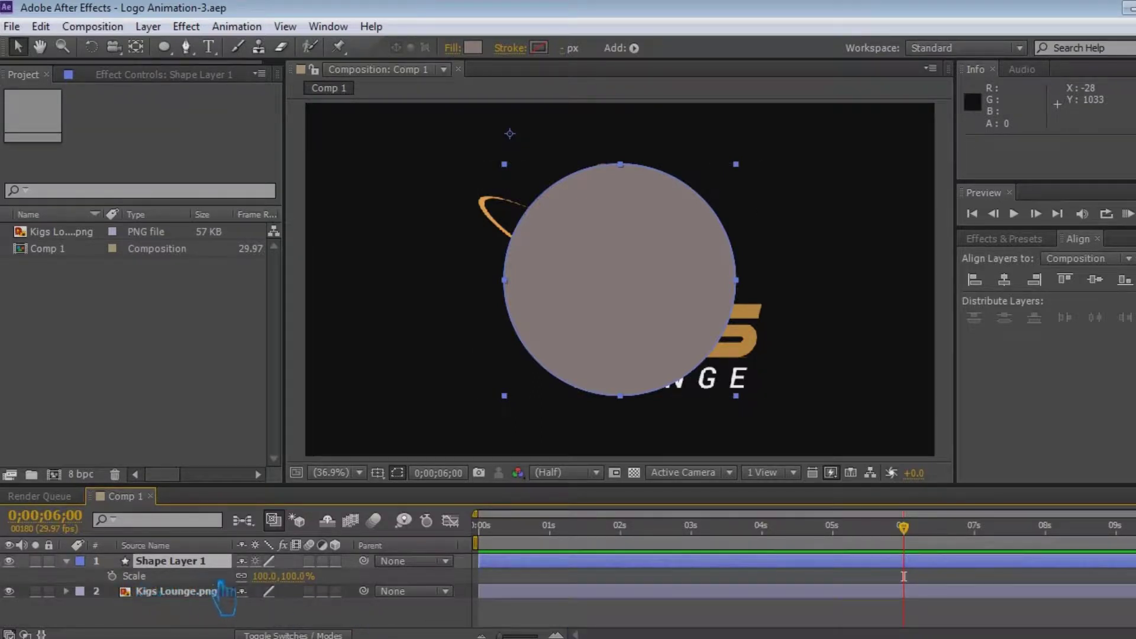
pyautogui.moveTo(274, 583); pyautogui.dragTo(305, 588)
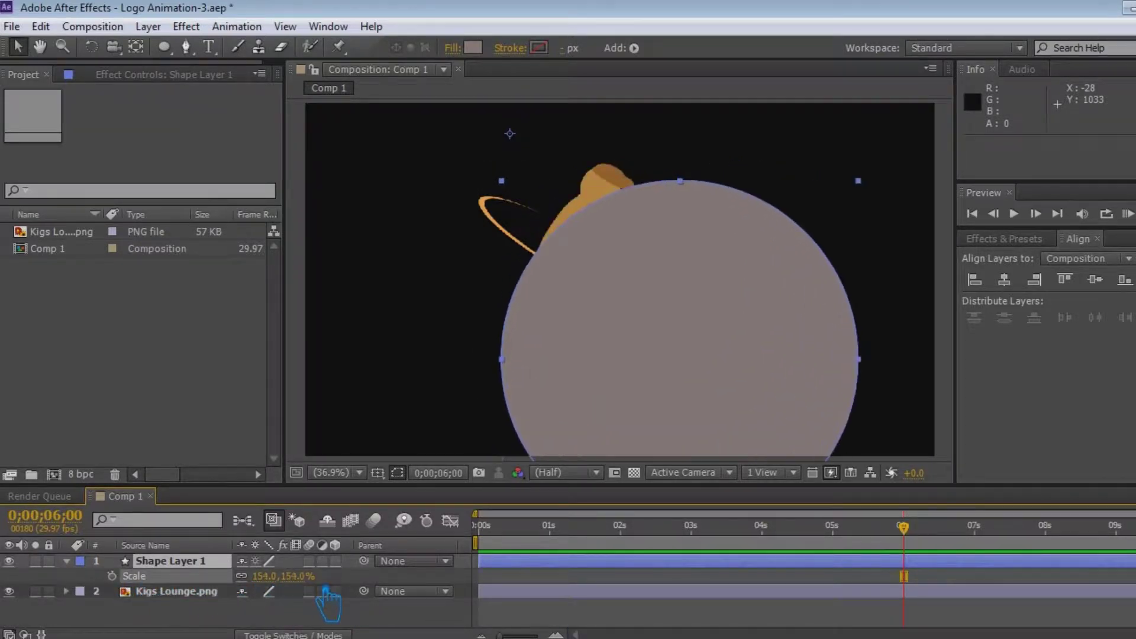
pyautogui.hotkey('ctrl', 'z')
pyautogui.press('y')
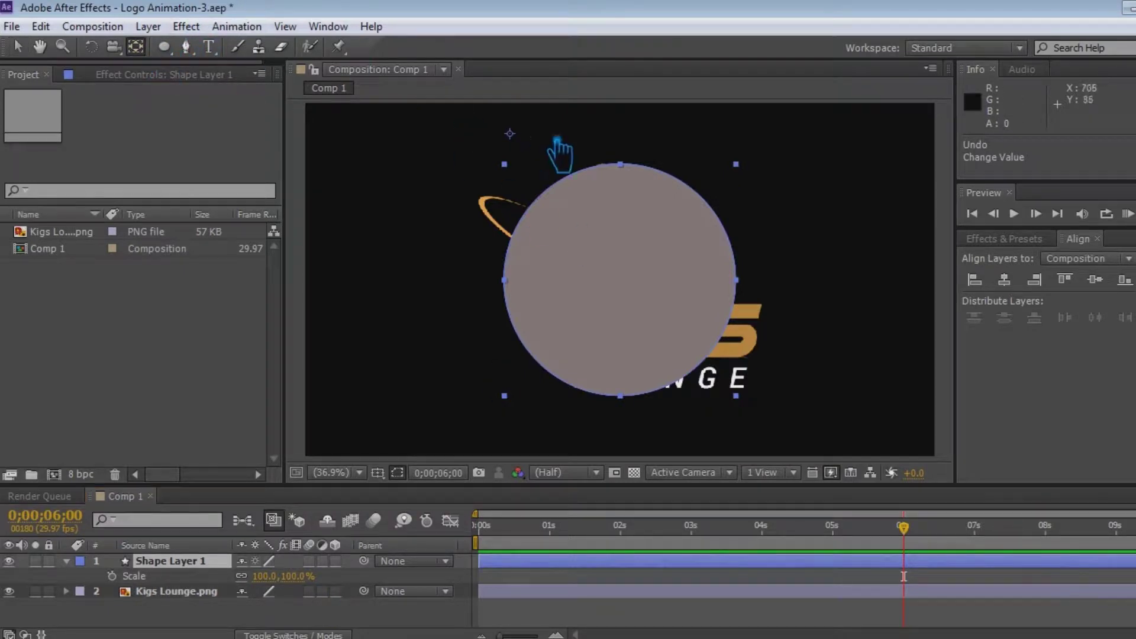
pyautogui.moveTo(530, 152); pyautogui.dragTo(637, 308)
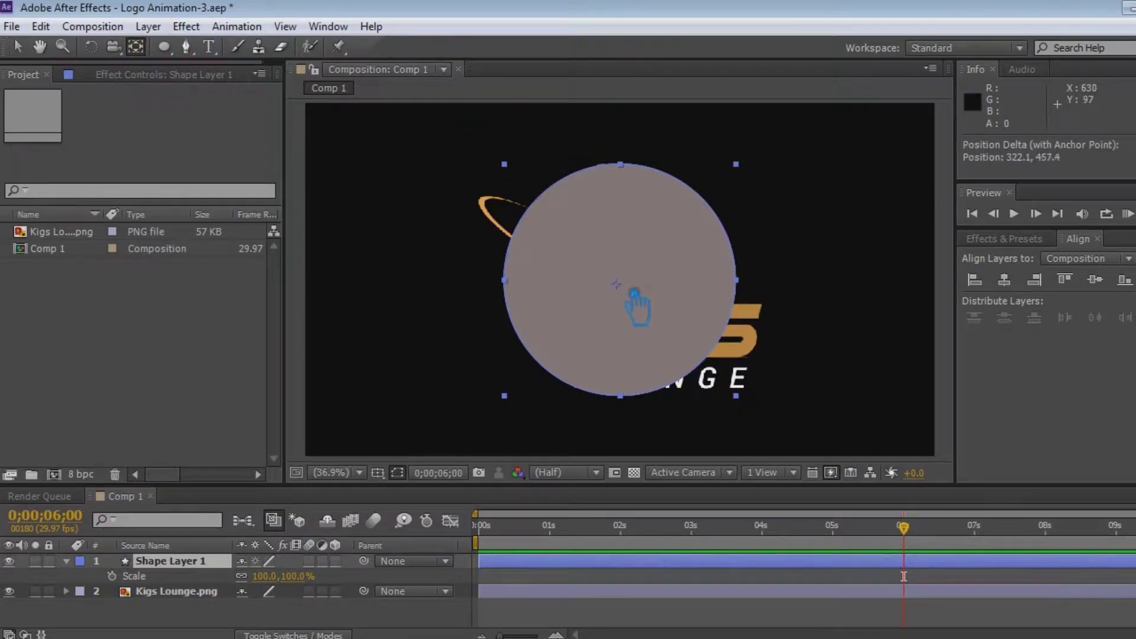
pyautogui.click(635, 306)
# Step: Scale the circle up to 151% so it covers the logo, and centre it horizontally in the composition
pyautogui.moveTo(276, 584); pyautogui.dragTo(320, 585)
pyautogui.click(320, 586)
pyautogui.moveTo(283, 585); pyautogui.dragTo(277, 583)
pyautogui.click(1004, 279)
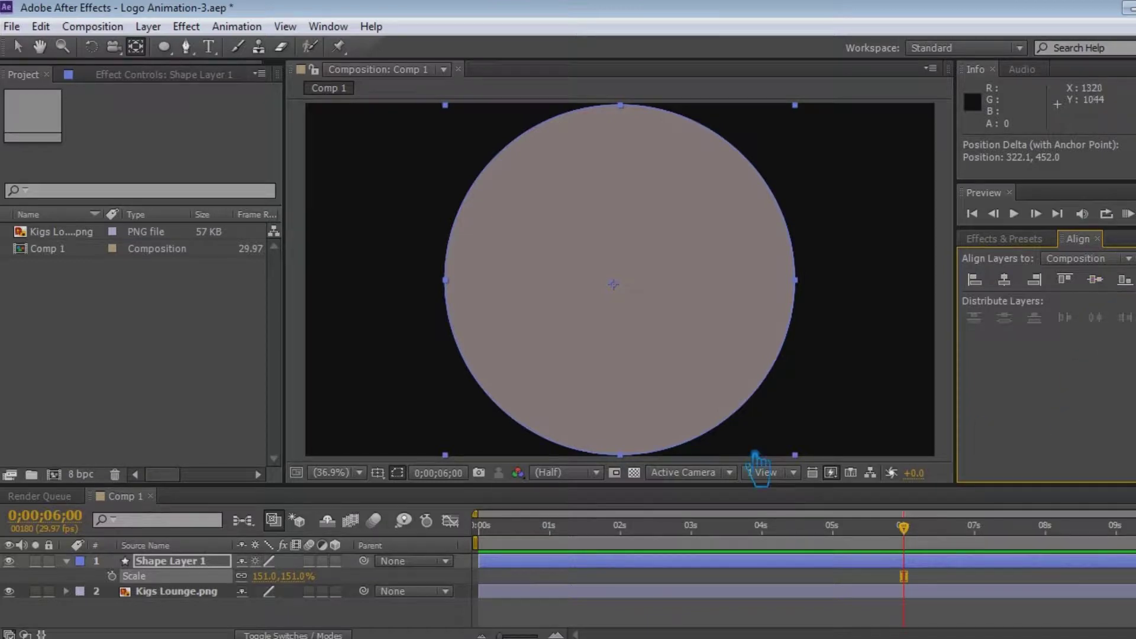
# Step: Keyframe the circle's Scale at 0;00;06;00 and set it to 0% at the start of the composition
pyautogui.click(112, 576)
pyautogui.press('Home')
pyautogui.moveTo(278, 583); pyautogui.dragTo(95, 583)
pyautogui.click(267, 577)
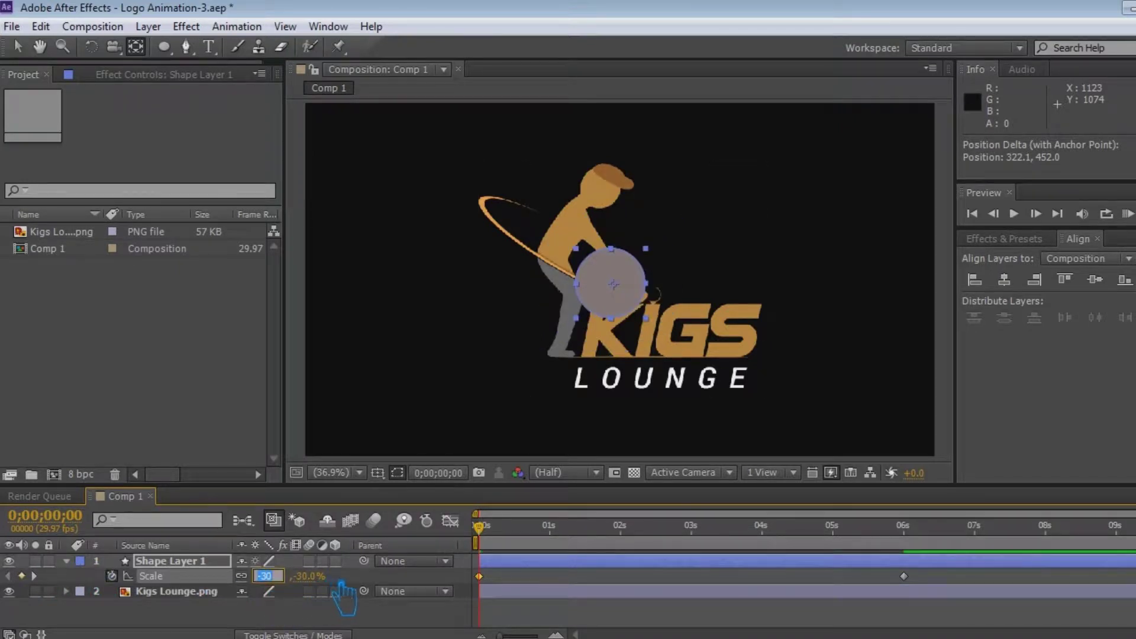
pyautogui.write('0')
pyautogui.press('Return')
# Step: Apply Easy Ease In to the circle's first Scale keyframe and Easy Ease Out to the one at six seconds
pyautogui.moveTo(934, 583); pyautogui.dragTo(513, 592)
pyautogui.rightClick(480, 576)
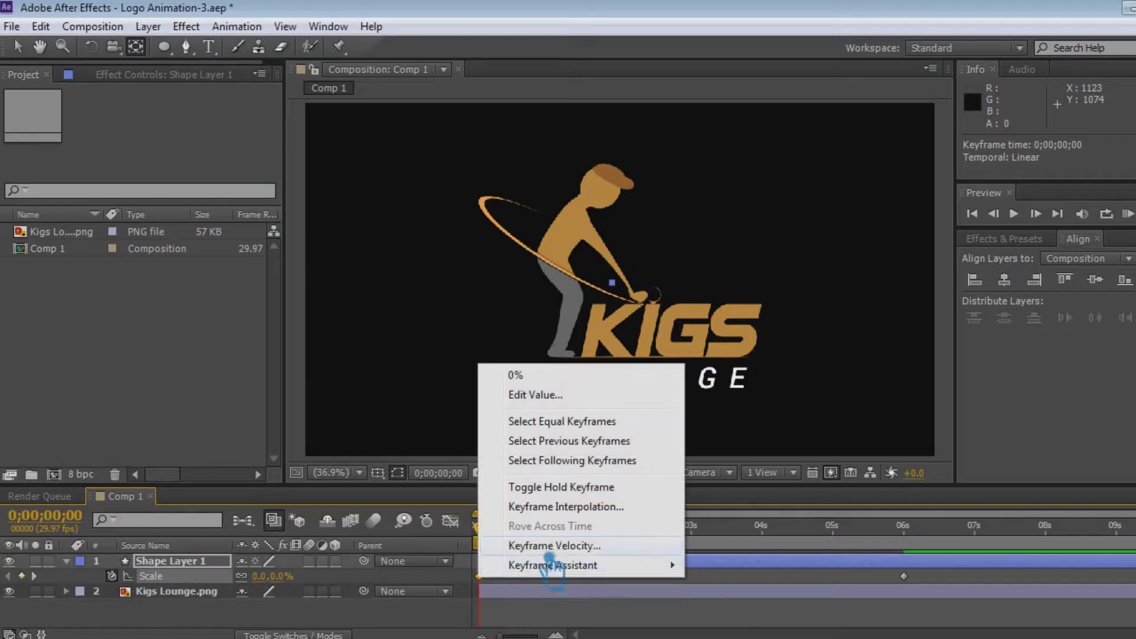
pyautogui.moveTo(598, 566)
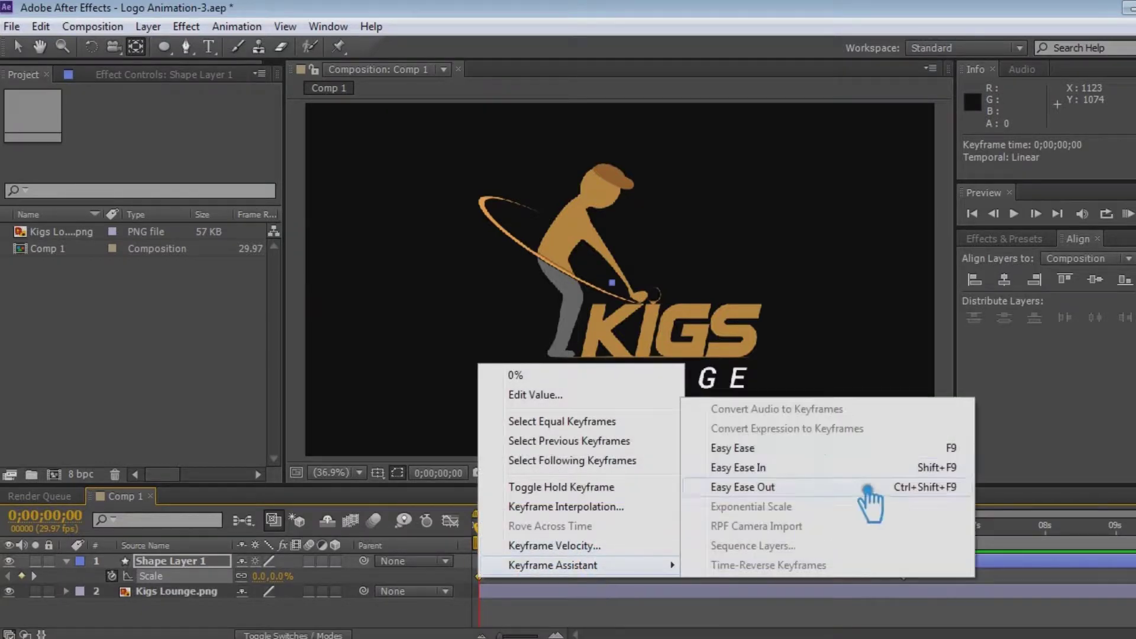
pyautogui.click(784, 468)
pyautogui.rightClick(904, 576)
pyautogui.moveTo(1042, 563)
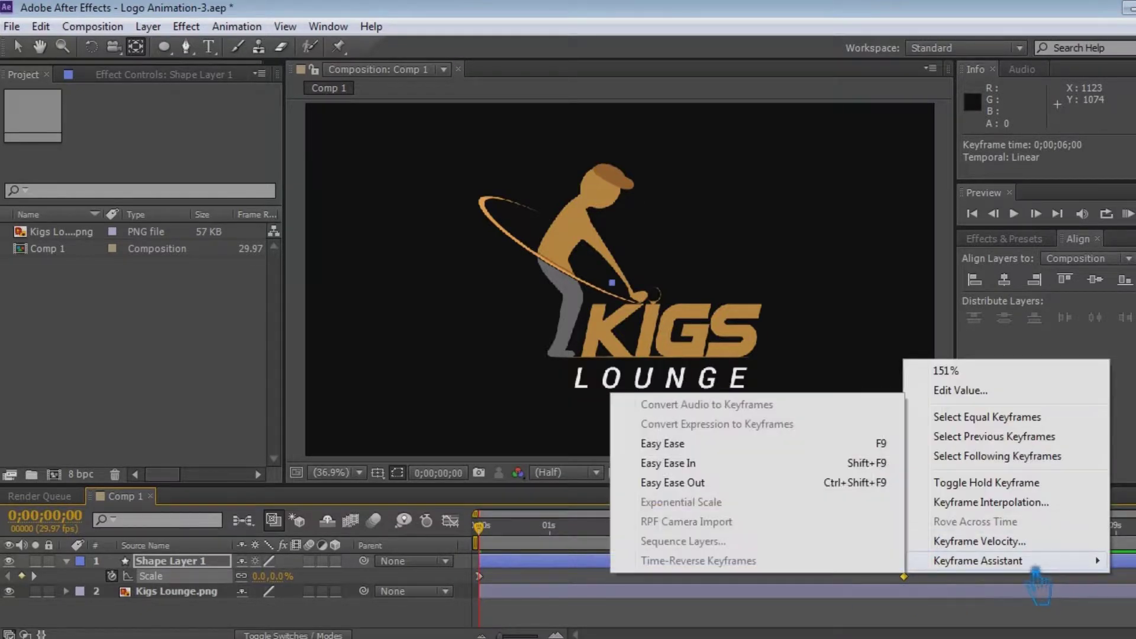
pyautogui.click(712, 491)
pyautogui.click(899, 591)
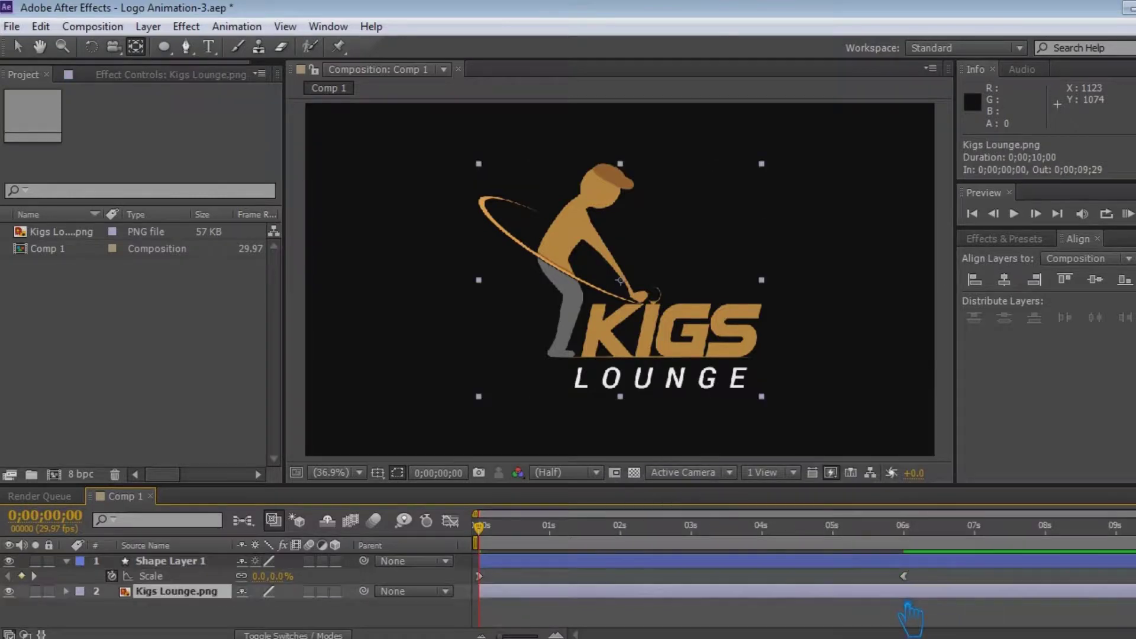
pyautogui.click(67, 562)
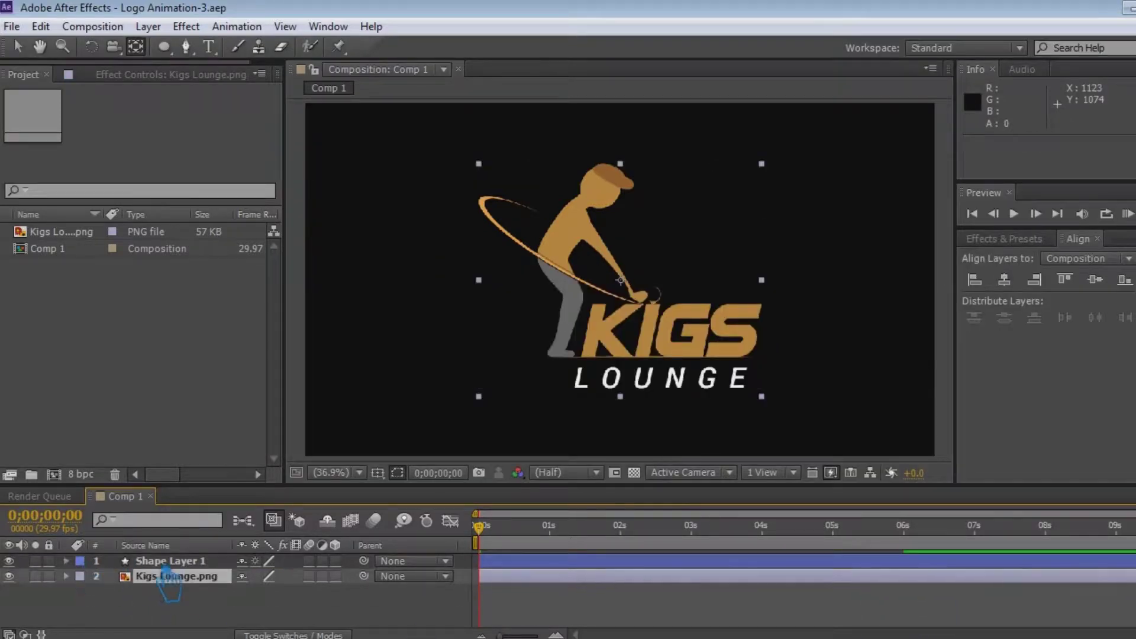
# Step: Set the Kigs Lounge.png layer's track matte to Alpha Matte "Shape Layer 1", scrub through the reveal and save
pyautogui.click(178, 562)
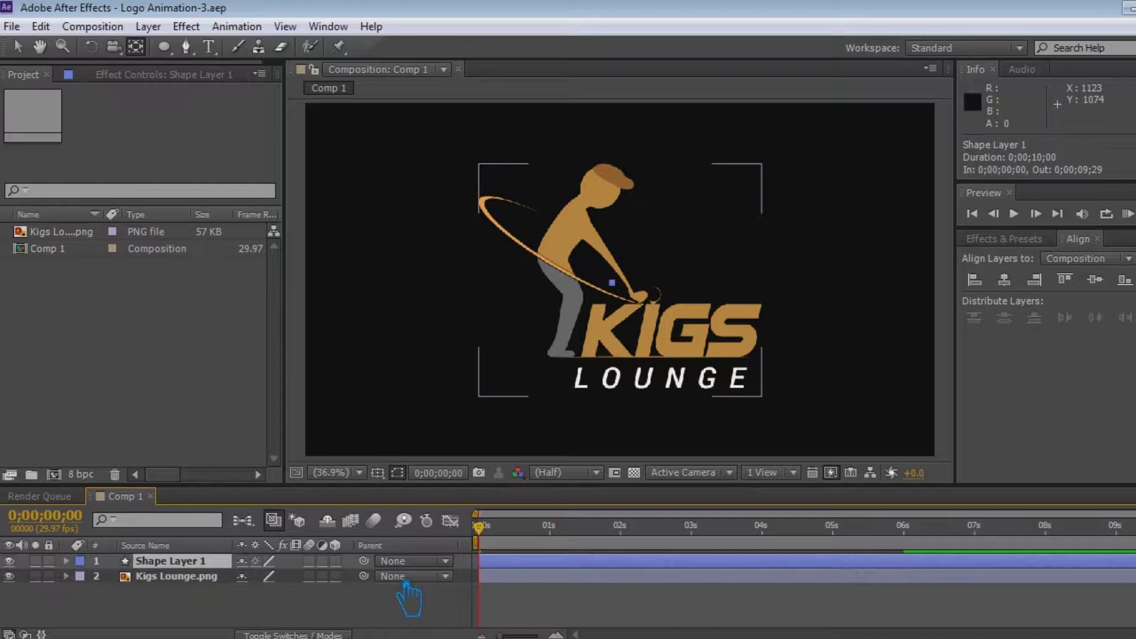
pyautogui.press('F4')
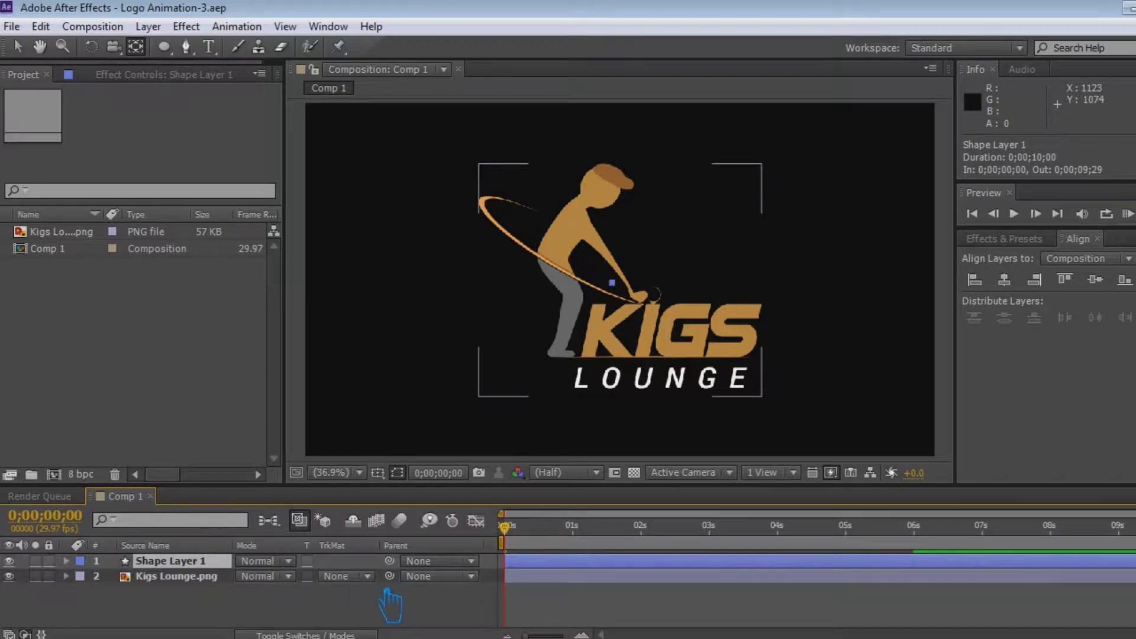
pyautogui.click(349, 577)
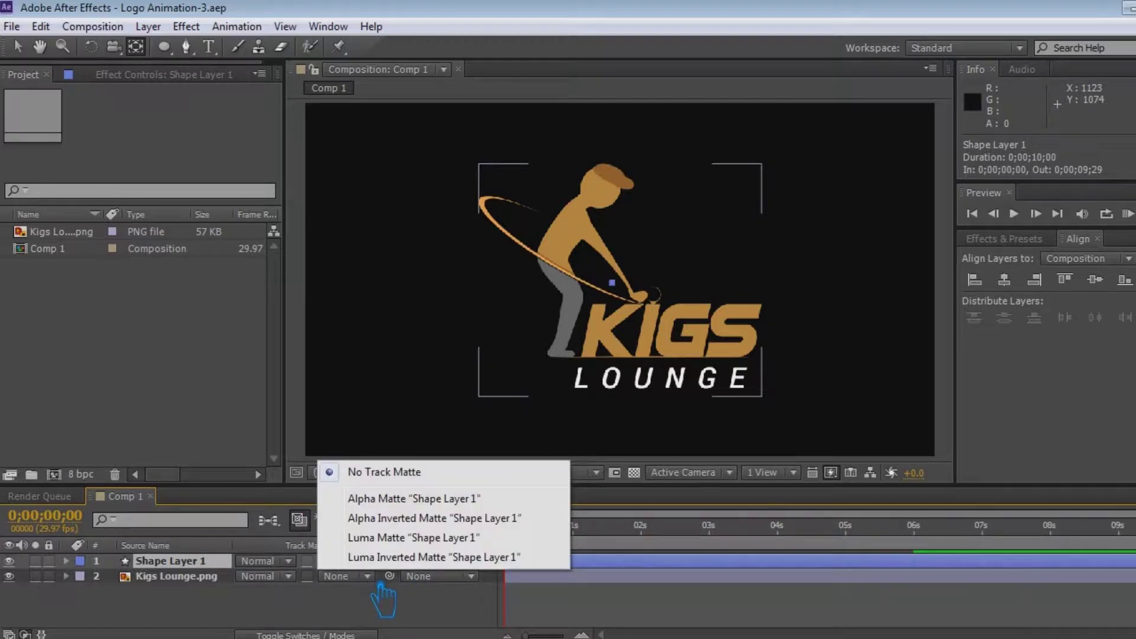
pyautogui.click(452, 503)
pyautogui.moveTo(520, 548); pyautogui.dragTo(931, 612)
pyautogui.hotkey('ctrl', 's')
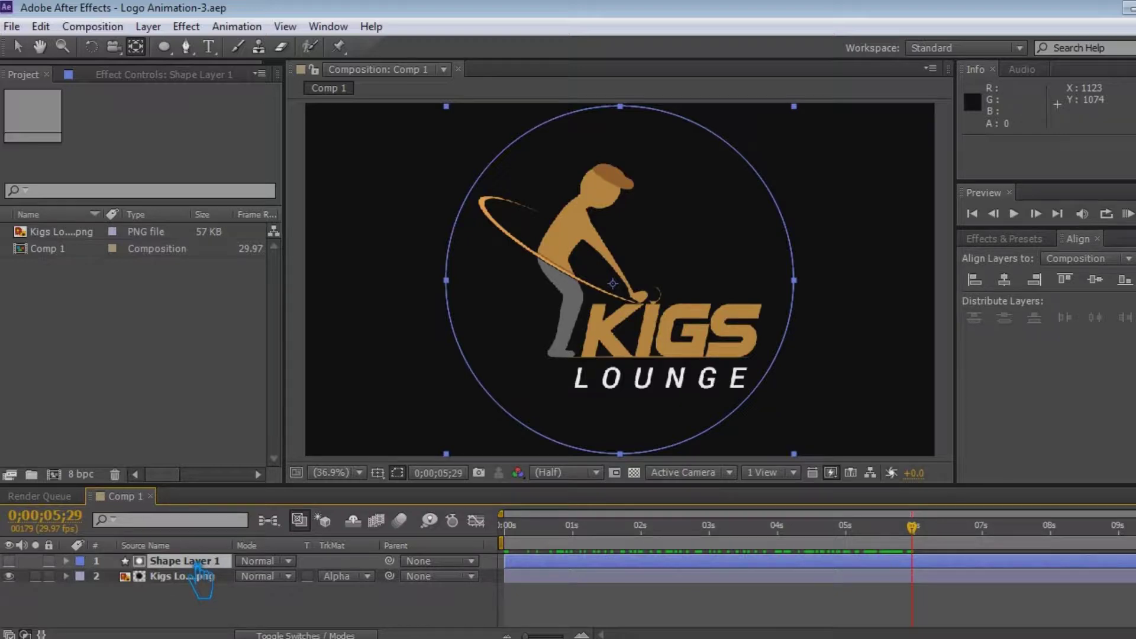
# Step: Search the effects for "tur", apply Turbulent Displace to Shape Layer 1 and save the project
pyautogui.click(1005, 238)
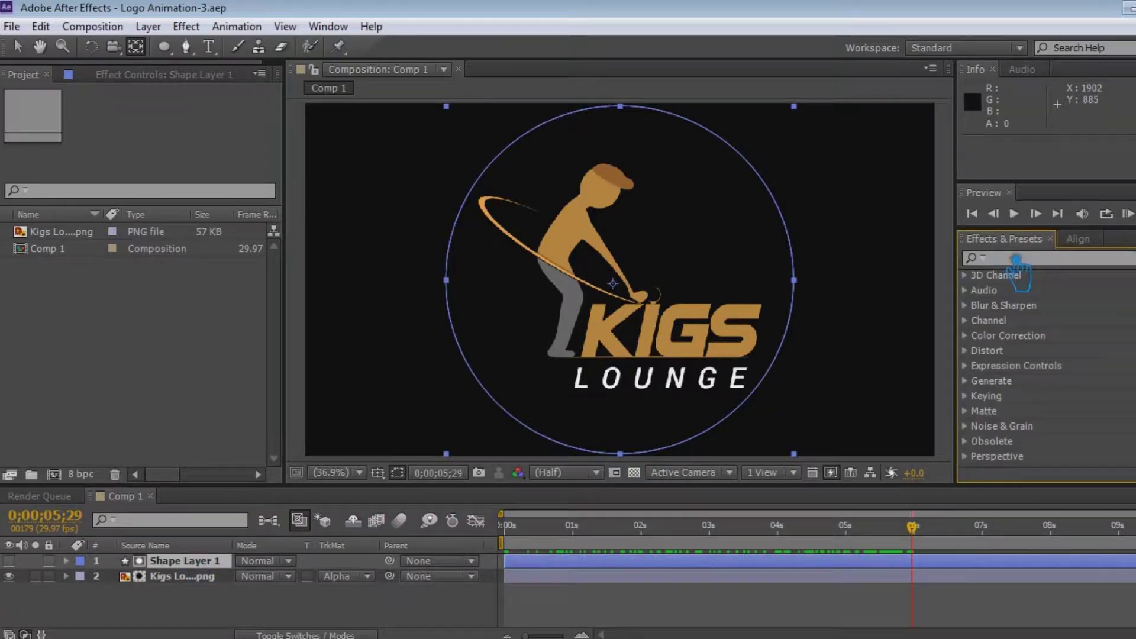
pyautogui.click(1017, 259)
pyautogui.write('tur')
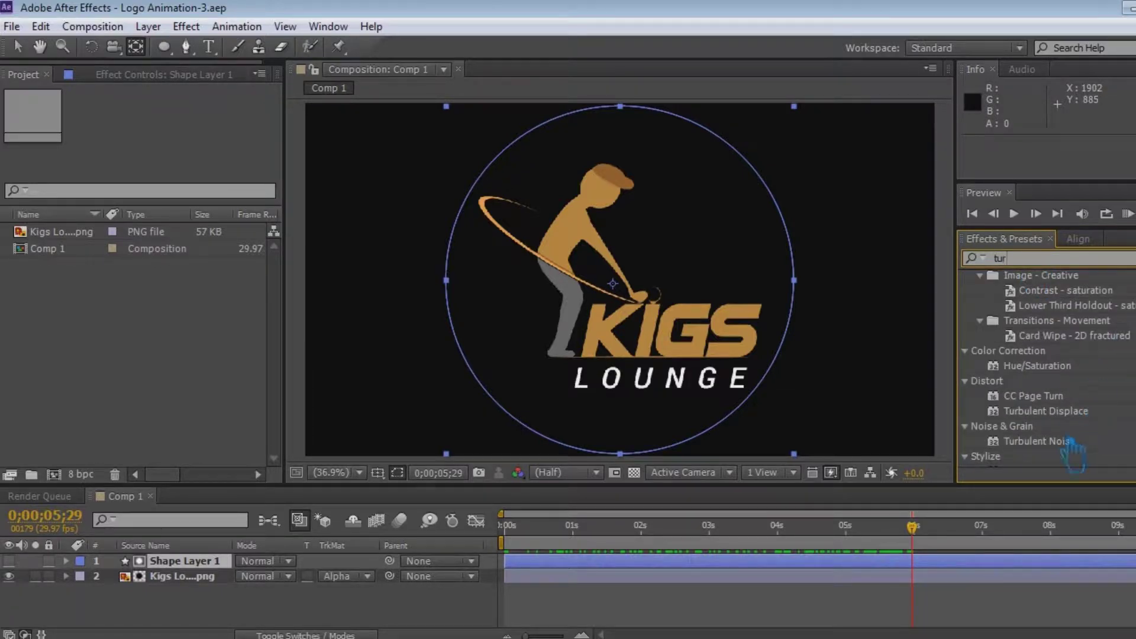
pyautogui.click(1082, 415)
pyautogui.moveTo(1080, 422); pyautogui.dragTo(214, 563)
pyautogui.hotkey('ctrl', 's')
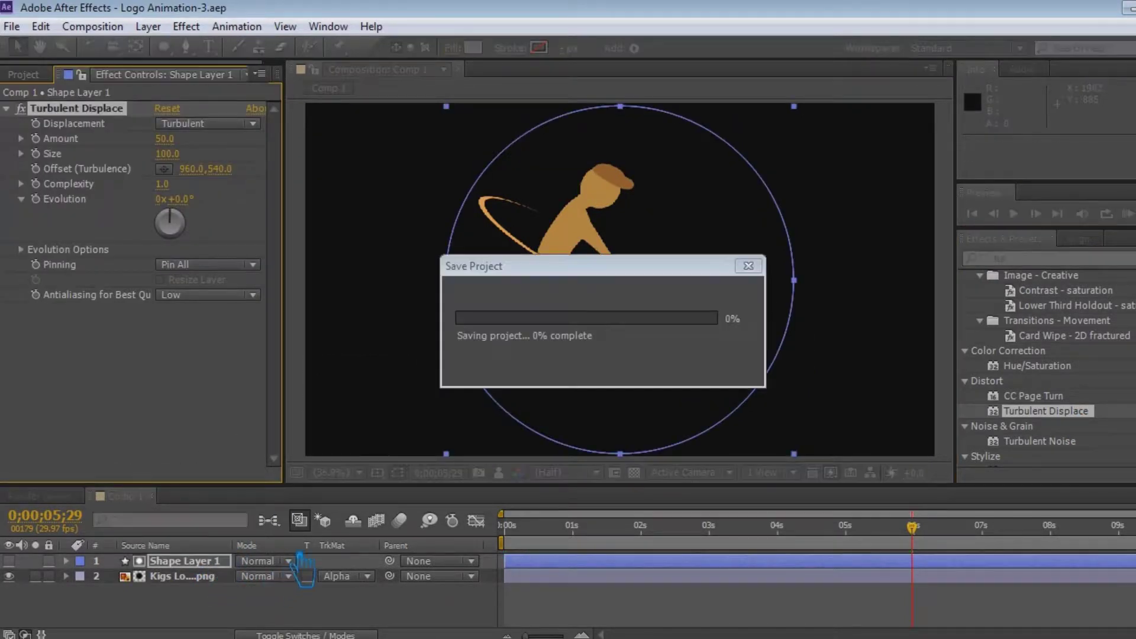
# Step: At 0;00;03;10, try the Kigs Lounge.png layer with No Track Matte and undo that change
pyautogui.moveTo(928, 548); pyautogui.dragTo(751, 557)
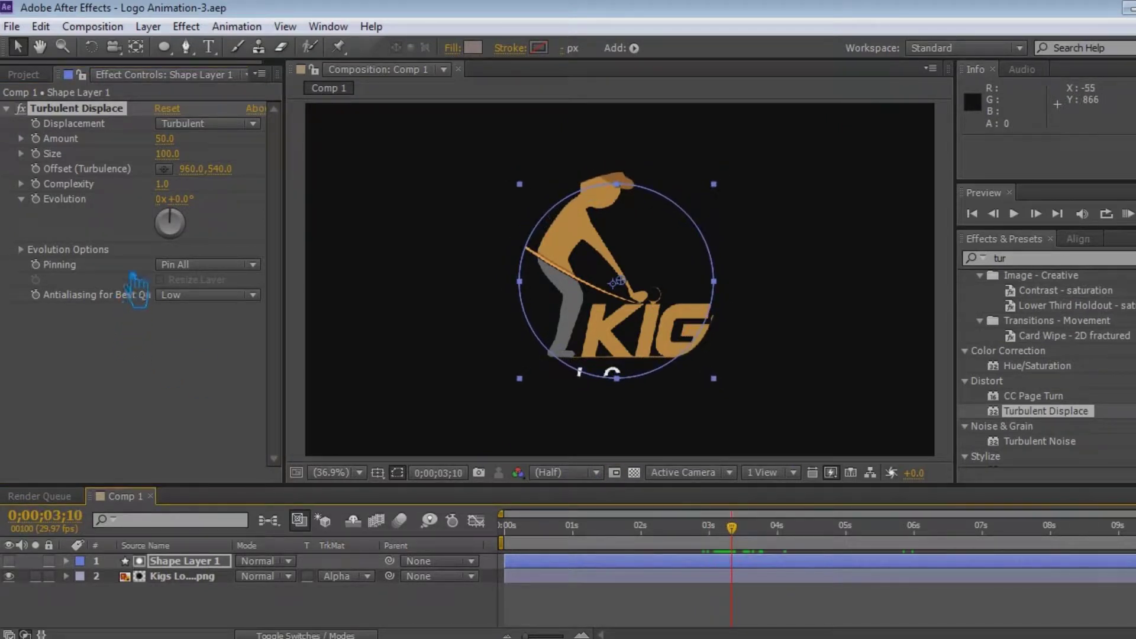
pyautogui.click(346, 576)
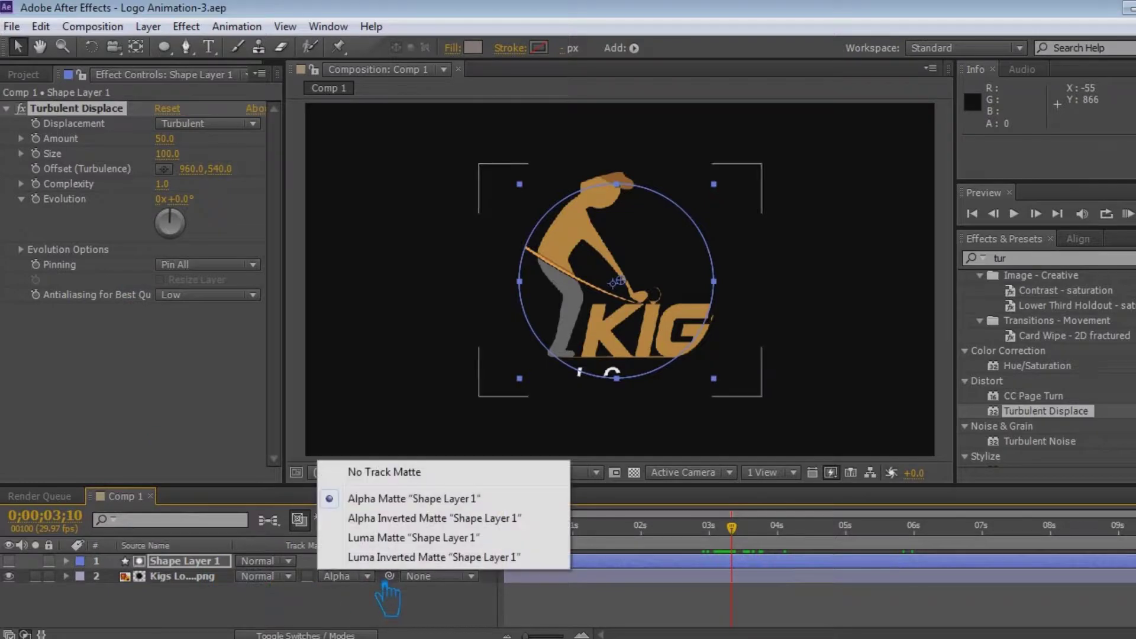
pyautogui.click(367, 473)
pyautogui.hotkey('ctrl', 'z')
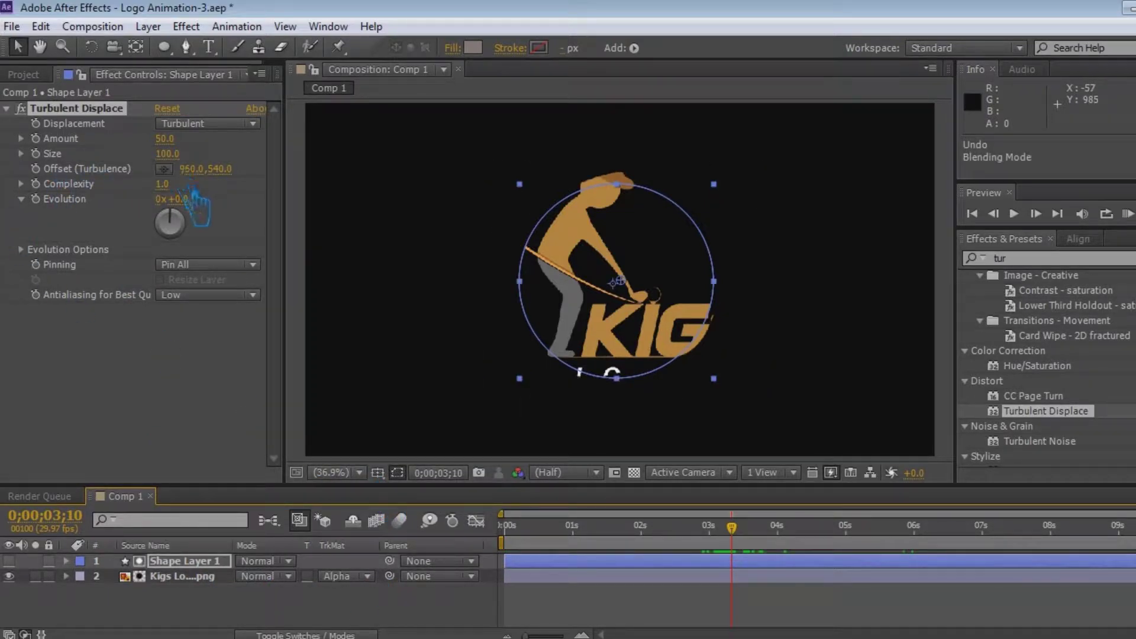
# Step: Set Turbulent Displace's Amount to 100 and Complexity to 10, and save the project
pyautogui.moveTo(185, 148); pyautogui.dragTo(259, 155)
pyautogui.click(169, 140)
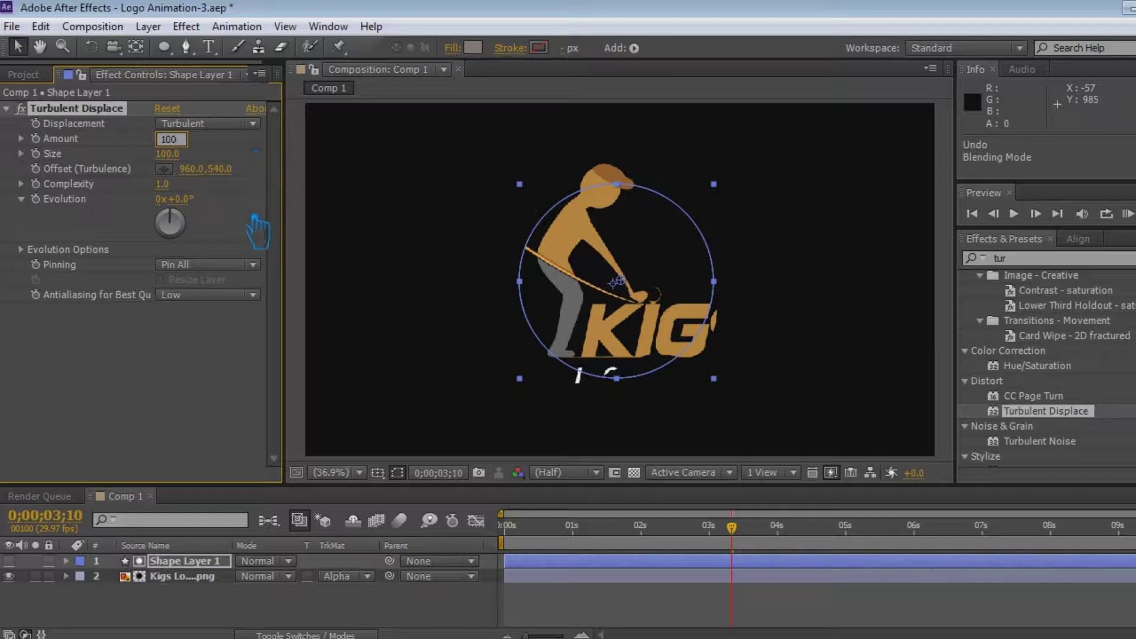
pyautogui.write('100')
pyautogui.click(204, 355)
pyautogui.click(178, 185)
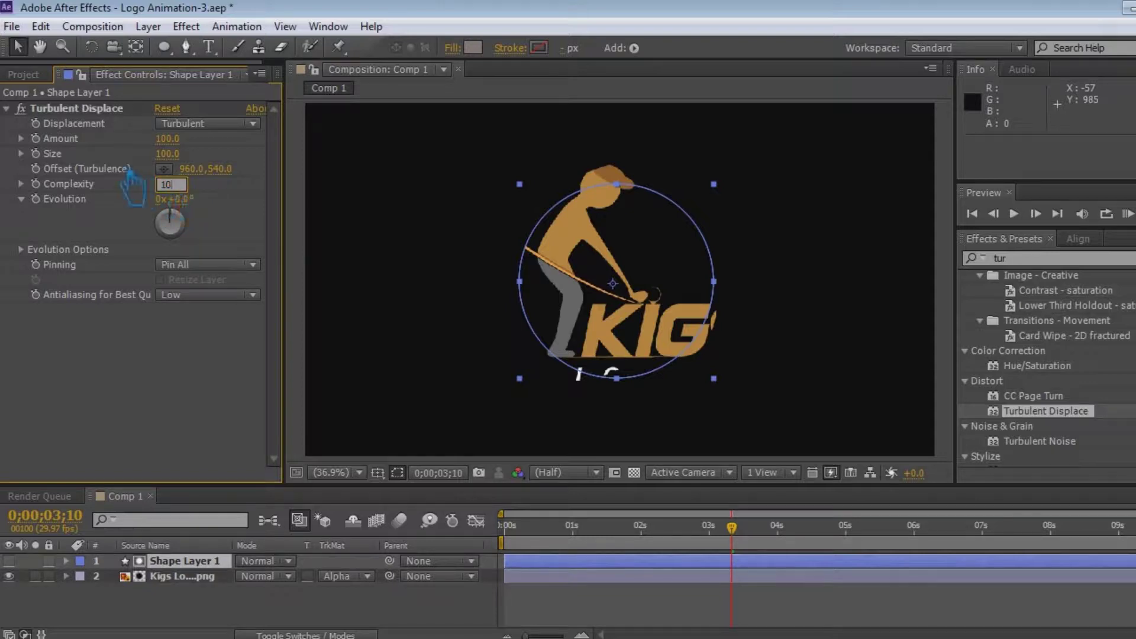
pyautogui.press('Return')
pyautogui.hotkey('ctrl', 's')
# Step: Move to 0;00;06;00, pre-compose Shape Layer 1 as "Shape Layer 1 Comp 1" with all attributes moved, and save the project
pyautogui.moveTo(733, 528); pyautogui.dragTo(919, 573)
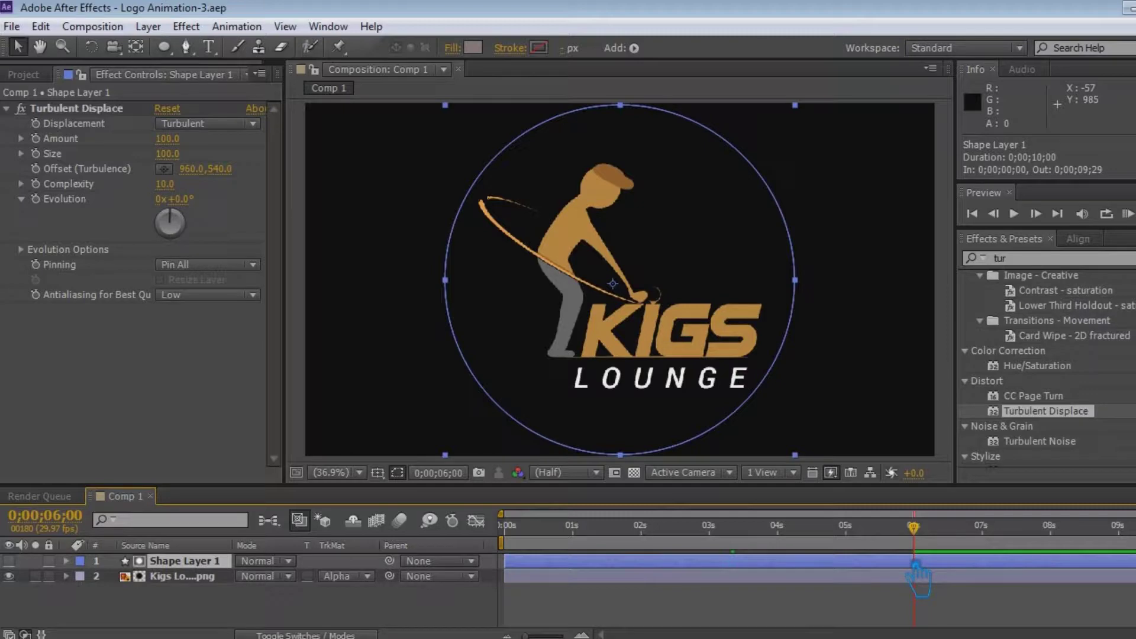
pyautogui.rightClick(175, 563)
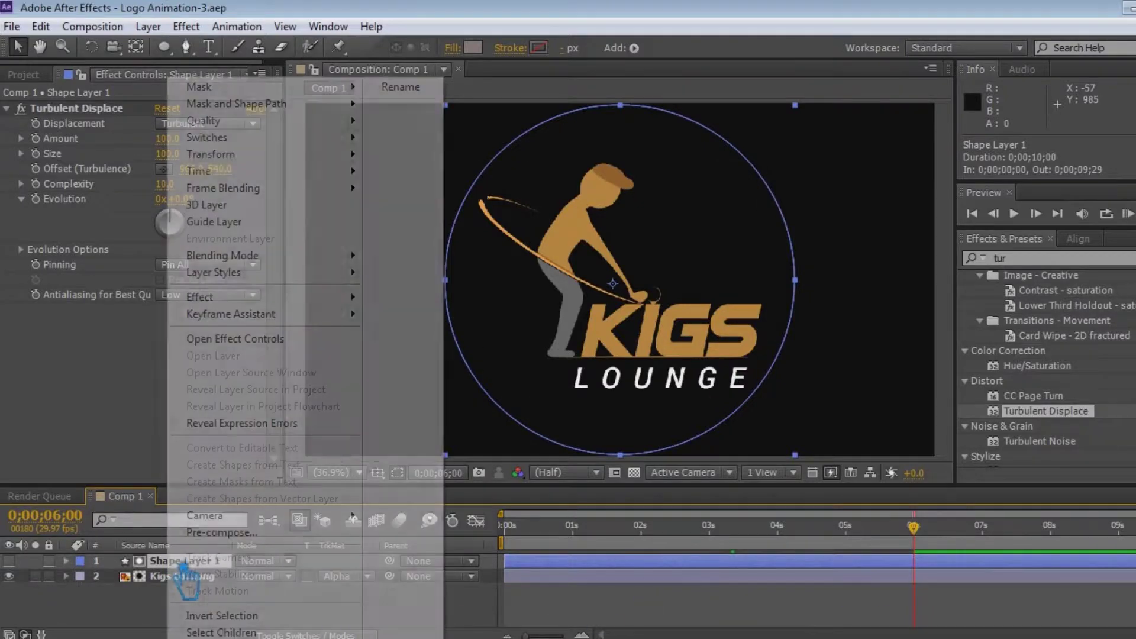
pyautogui.click(248, 534)
pyautogui.click(415, 538)
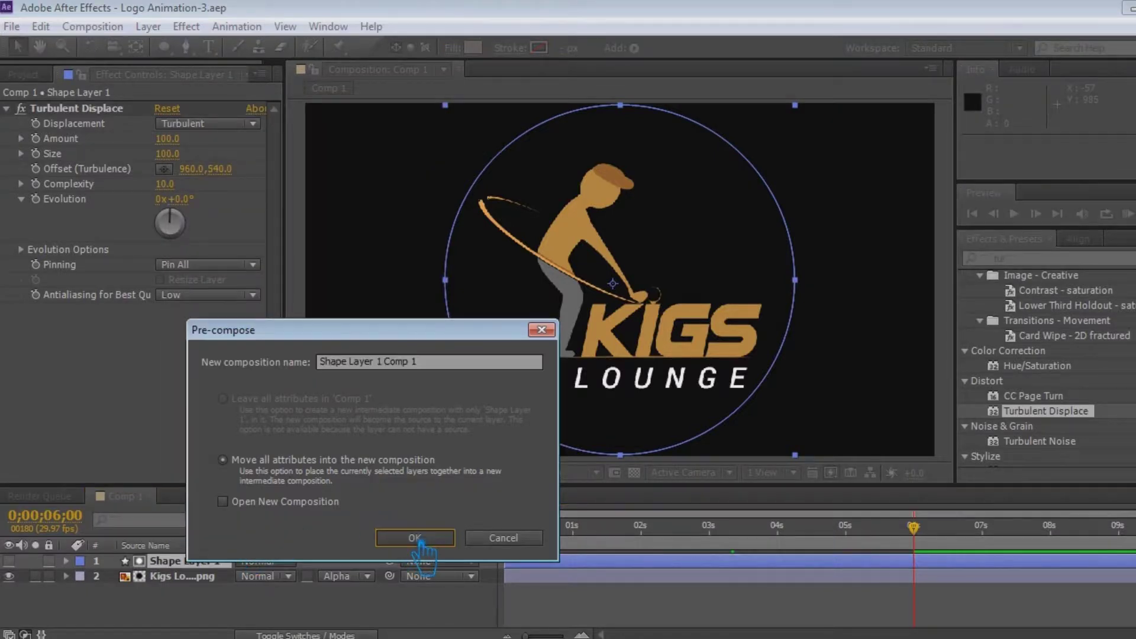
pyautogui.hotkey('ctrl', 's')
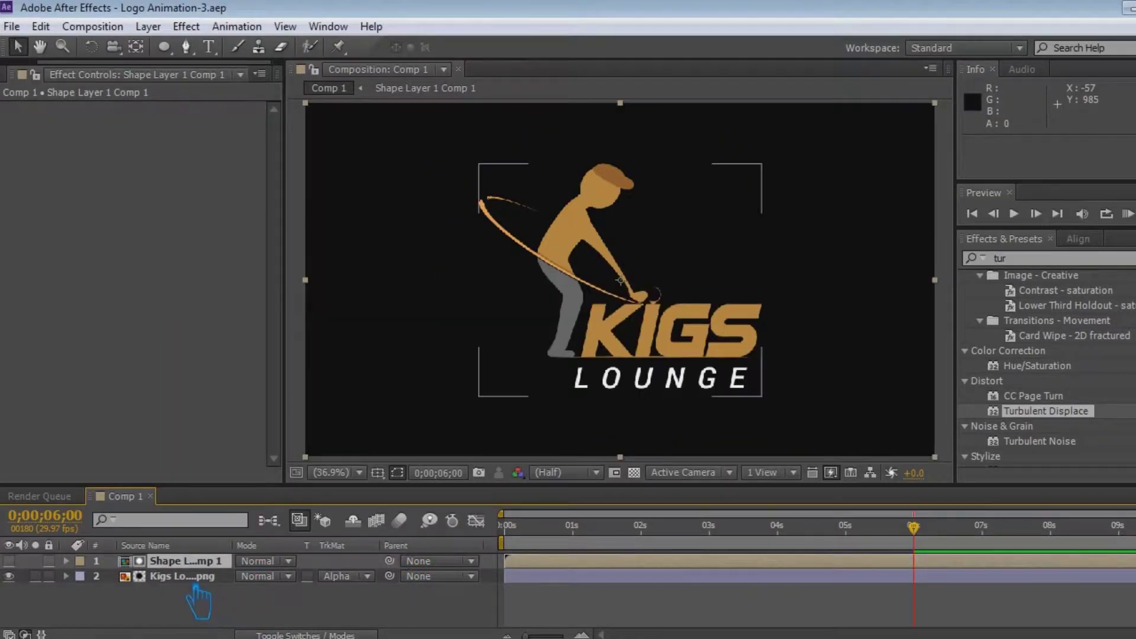
pyautogui.keyDown('shift'); pyautogui.click(208, 577); pyautogui.keyUp('shift')
pyautogui.rightClick(210, 577)
pyautogui.click(651, 599)
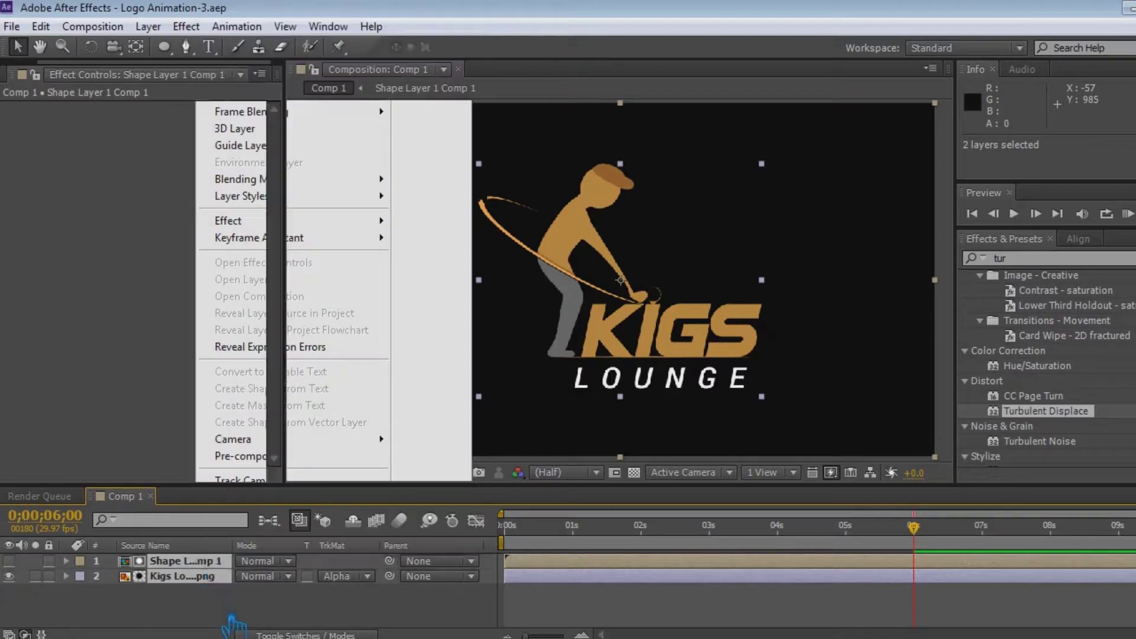
pyautogui.moveTo(914, 526); pyautogui.dragTo(937, 571)
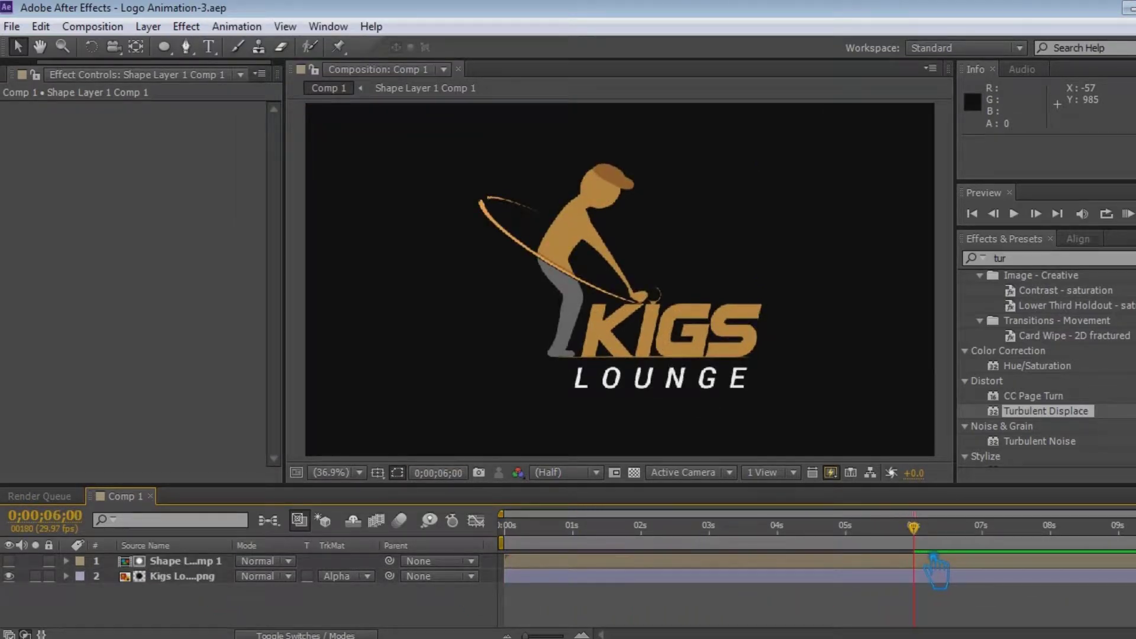
# Step: Pre-compose the Shape Layer 1 Comp 1 and Kigs Lounge.png layers together as "Logo-1" and save the project
pyautogui.click(177, 561)
pyautogui.keyDown('shift'); pyautogui.click(178, 576); pyautogui.keyUp('shift')
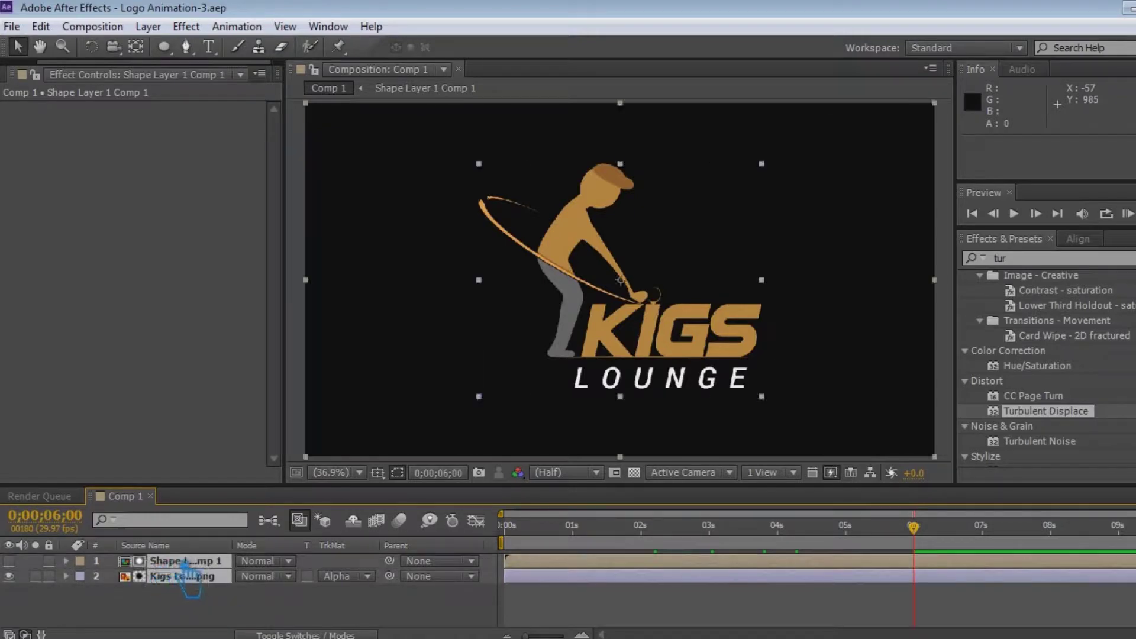
pyautogui.rightClick(183, 571)
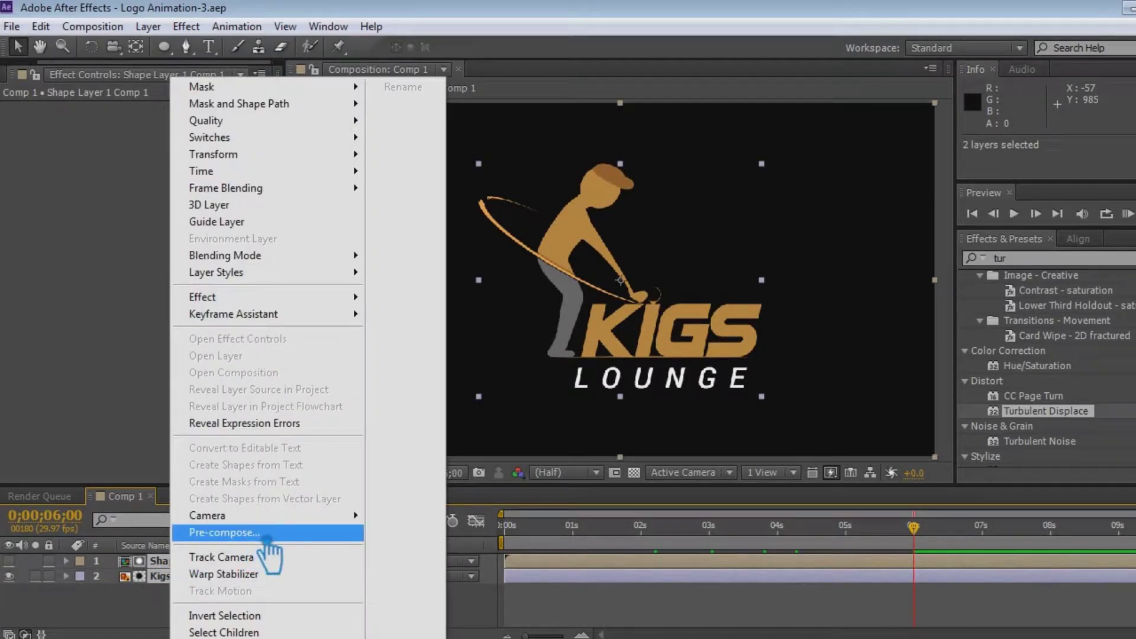
pyautogui.click(267, 536)
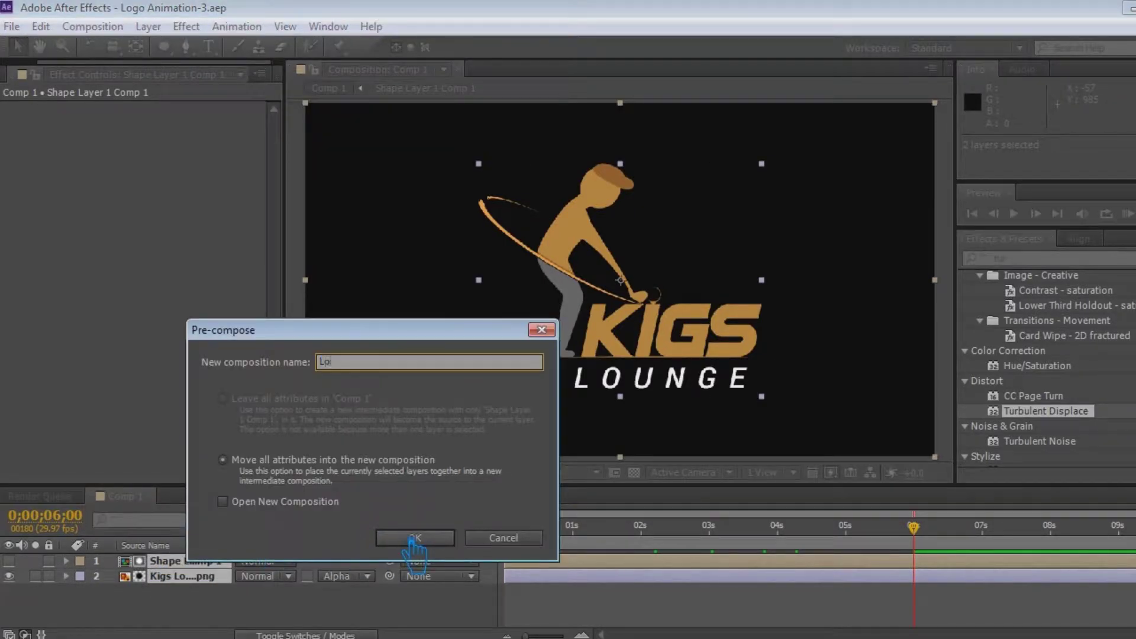
pyautogui.click(440, 543)
pyautogui.hotkey('ctrl', 's')
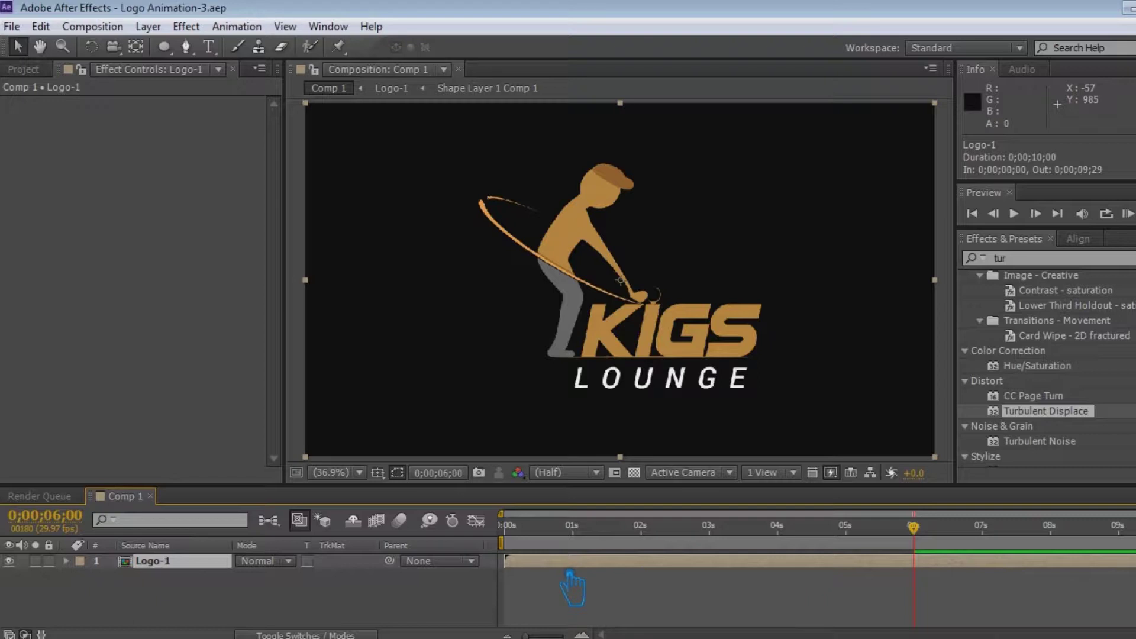
# Step: Duplicate the Logo-1 layer, shift the upper copy about 11 frames later and scrub through the overlapping reveals
pyautogui.hotkey('ctrl', 'd')
pyautogui.moveTo(554, 565); pyautogui.dragTo(579, 569)
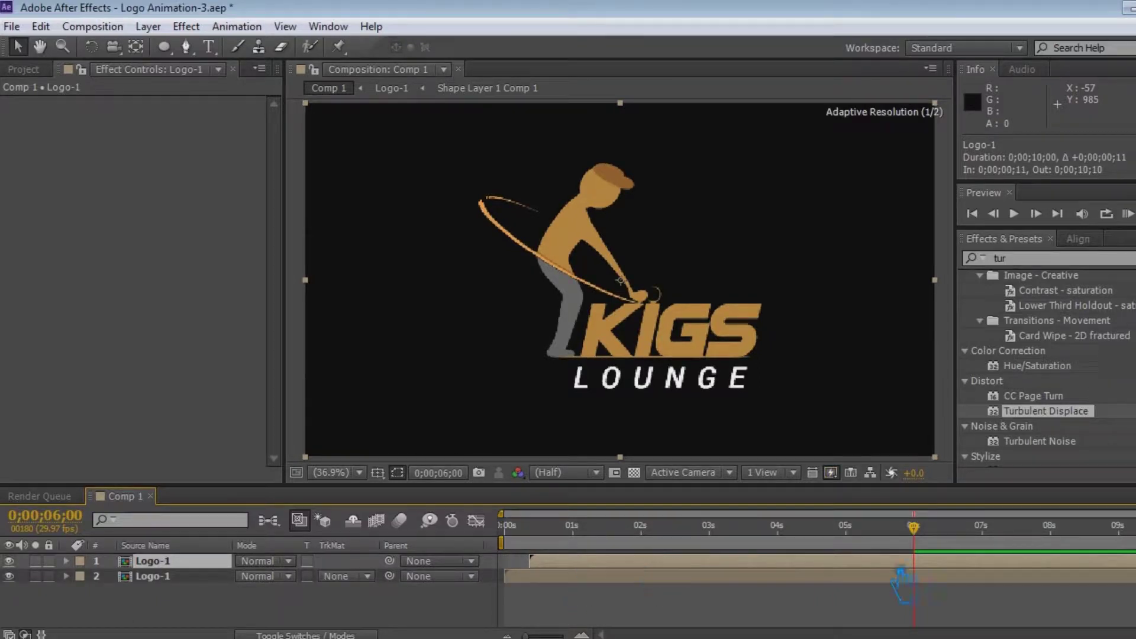
pyautogui.moveTo(915, 527); pyautogui.dragTo(507, 527)
pyautogui.press('space')
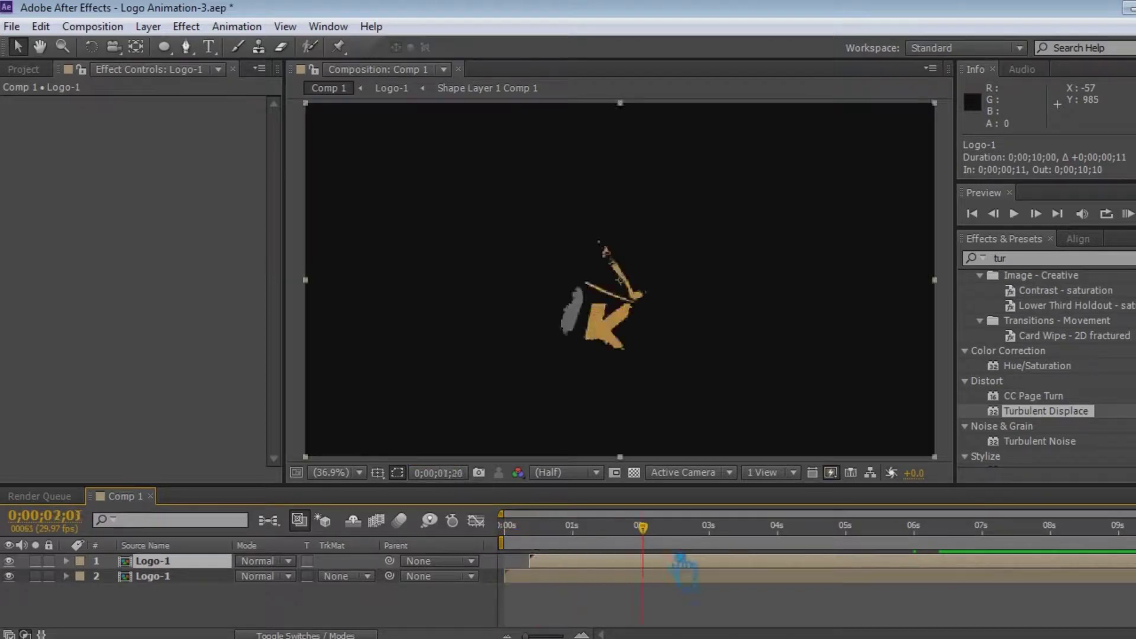
# Step: Set the lower Logo-1 layer's track matte to Alpha Inverted Matte, save the project and scrub through the reveal to 0;00;06;00
pyautogui.click(348, 576)
pyautogui.click(419, 517)
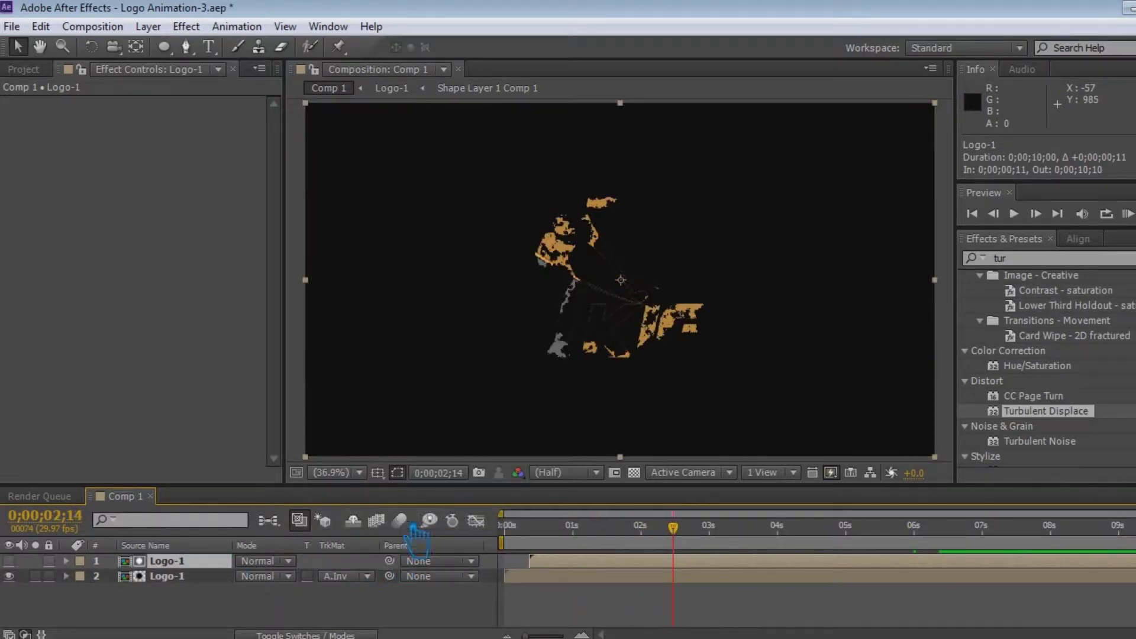
pyautogui.hotkey('ctrl', 's')
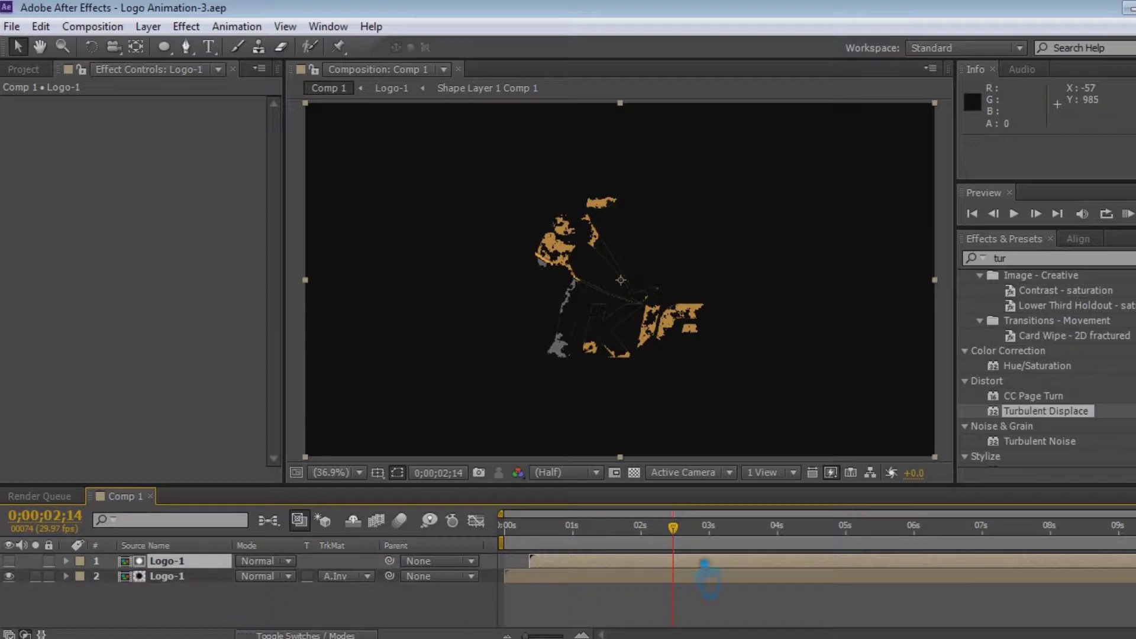
pyautogui.moveTo(674, 529); pyautogui.dragTo(923, 554)
pyautogui.moveTo(932, 542)
pyautogui.mouseDown()
pyautogui.moveTo(1009, 545)
pyautogui.moveTo(927, 532)
pyautogui.mouseUp()
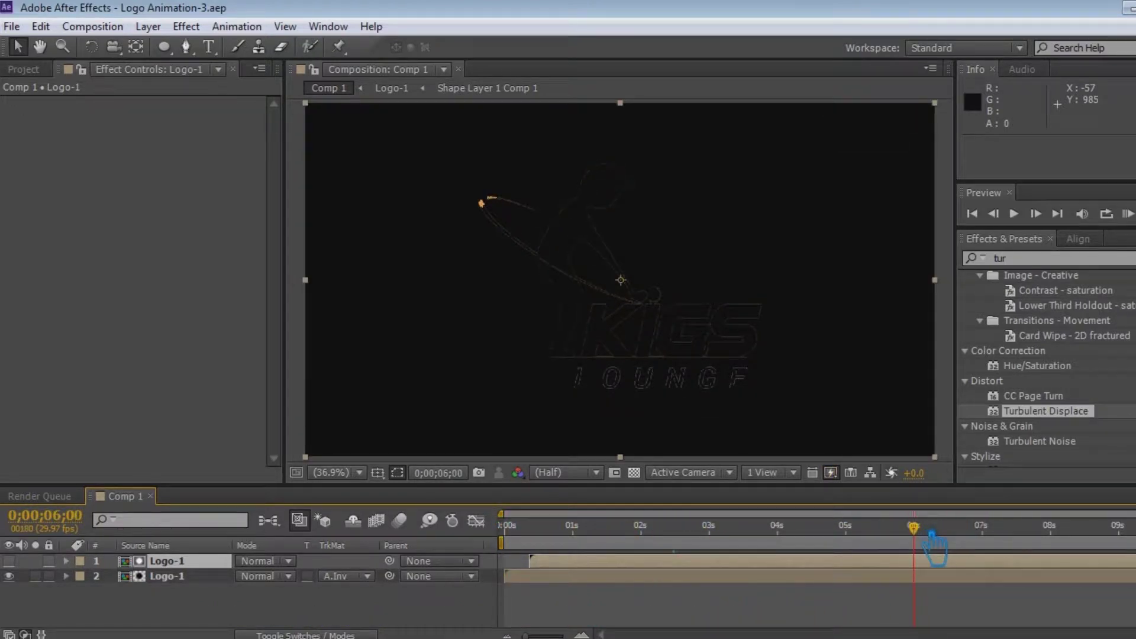
# Step: Pre-compose both Logo-1 layers together into a new composition named "Logo-2"
pyautogui.hotkey('ctrl', 'a')
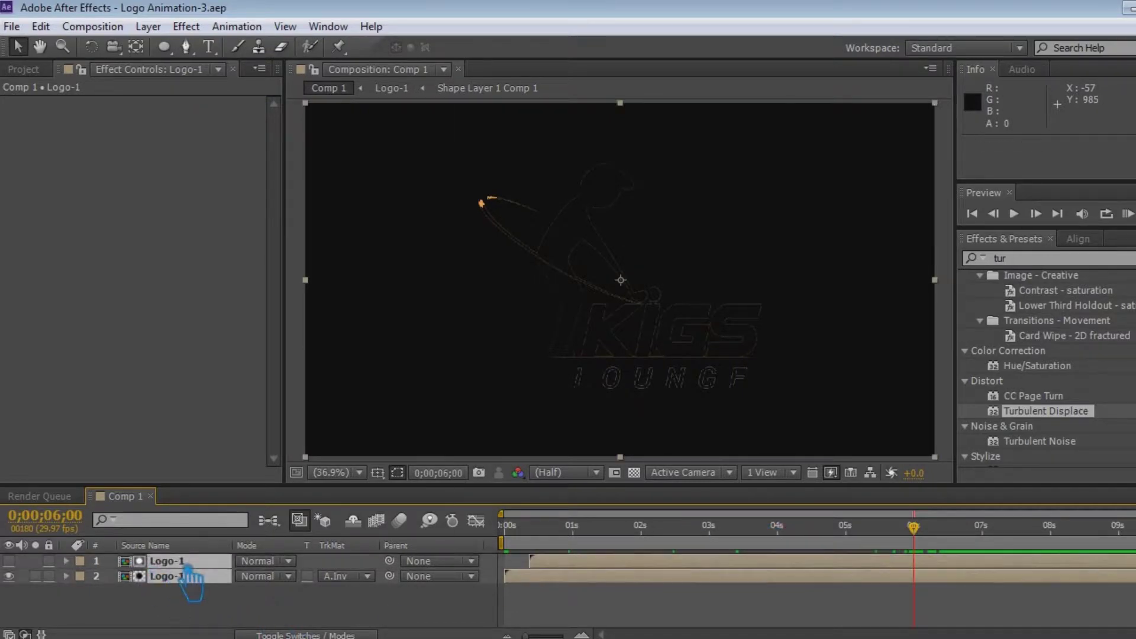
pyautogui.rightClick(190, 570)
pyautogui.click(284, 531)
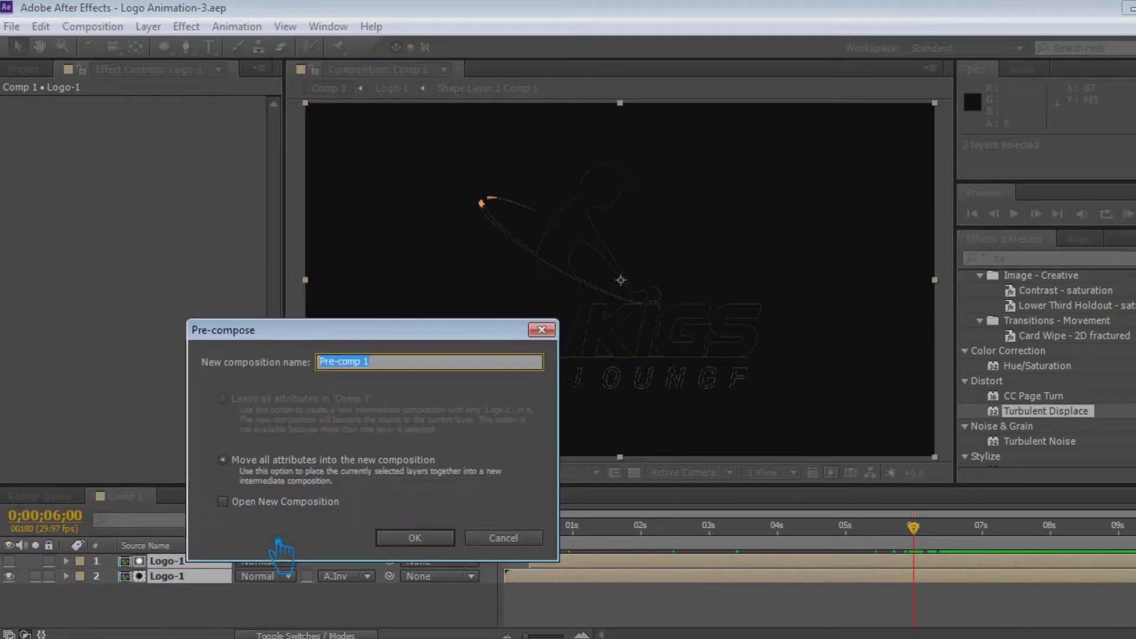
pyautogui.write('Logo-2')
pyautogui.click(438, 539)
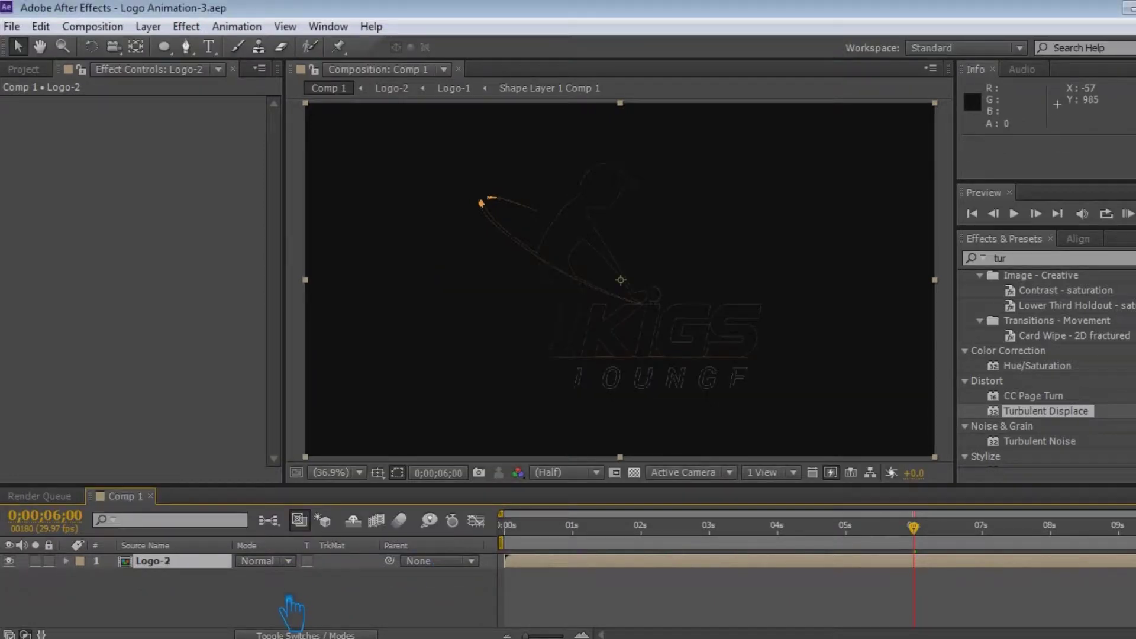
# Step: Add the Shape Layer 1 Comp 1 composition from the project to Comp 1 as a layer above Logo-2
pyautogui.click(24, 69)
pyautogui.click(77, 228)
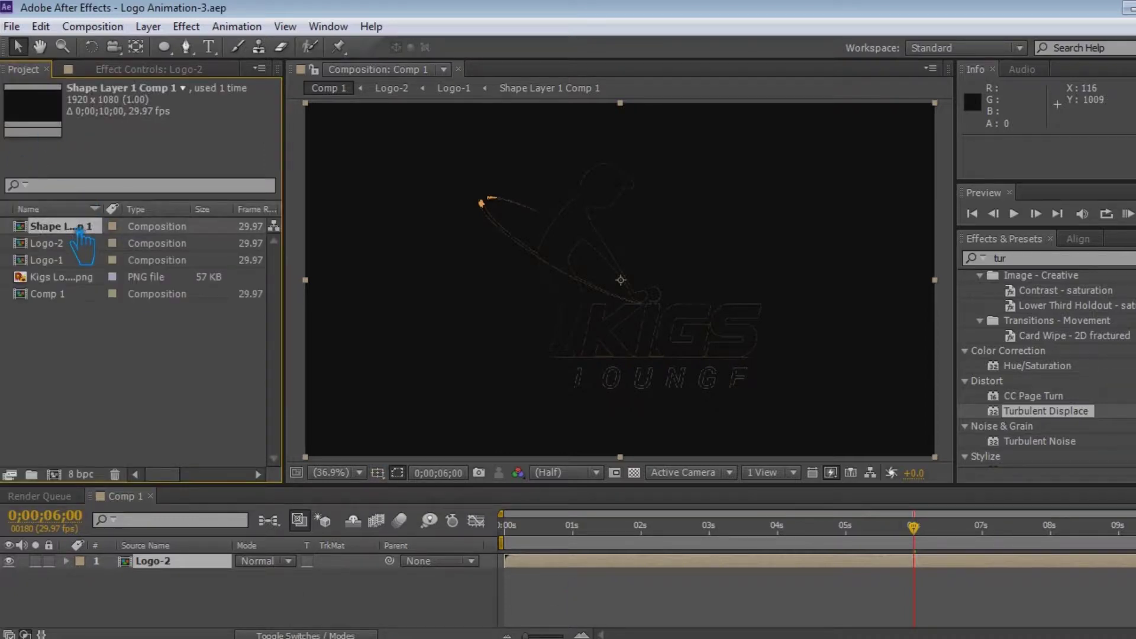
pyautogui.moveTo(78, 237); pyautogui.dragTo(191, 567)
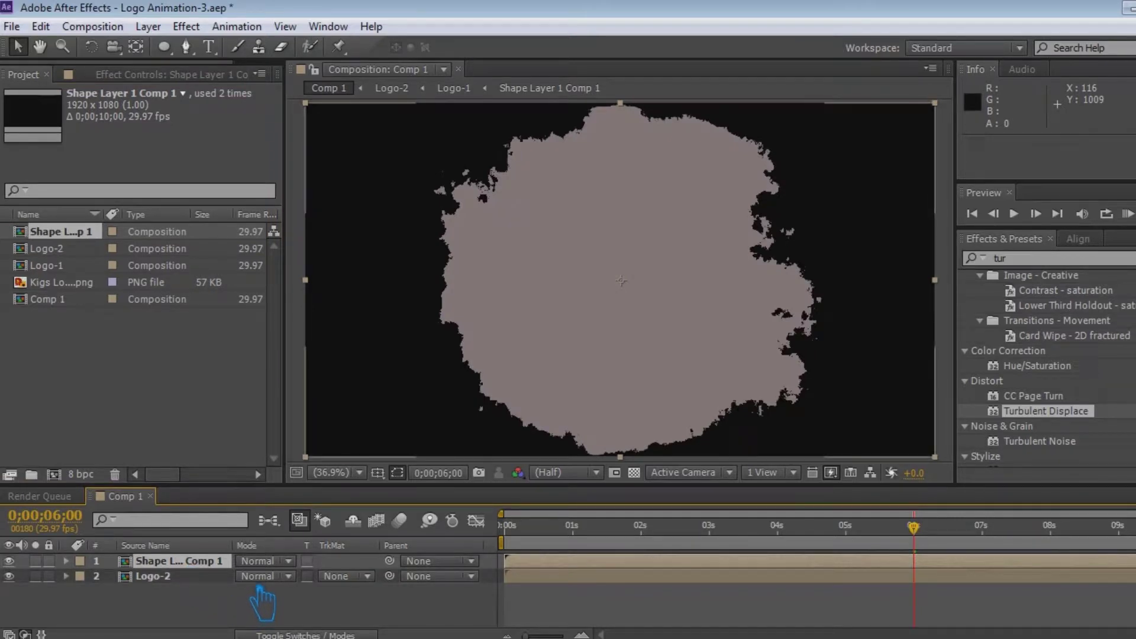
# Step: Try Alpha Inverted Matte "Shape Layer 1 Comp 1" on the Logo-2 layer at 0;00;06;00 and undo it
pyautogui.click(373, 578)
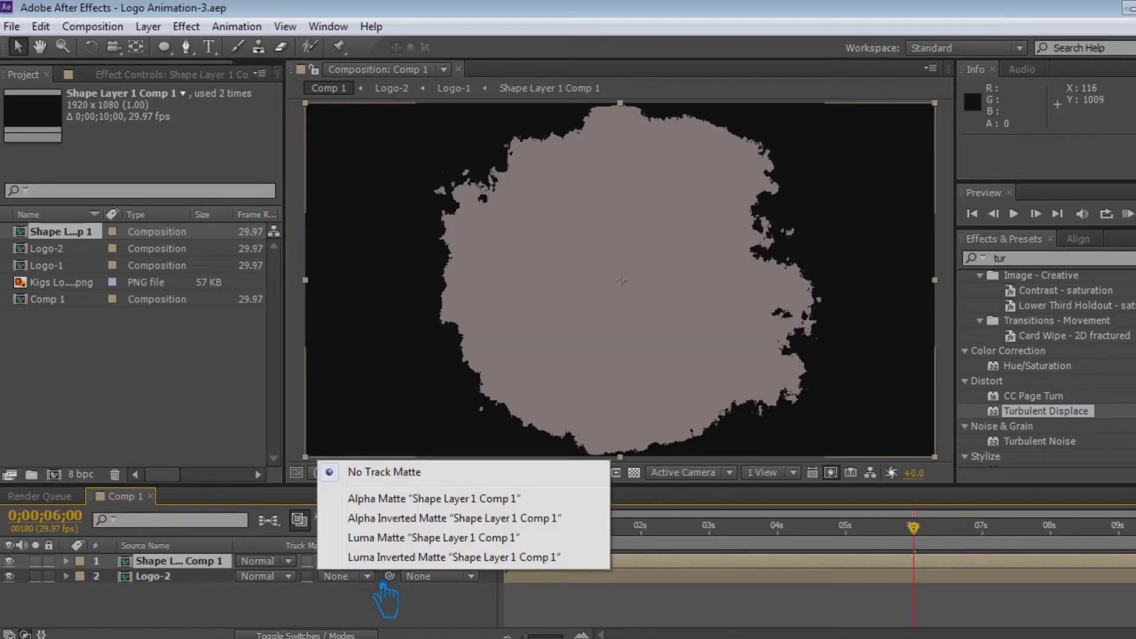
pyautogui.click(435, 519)
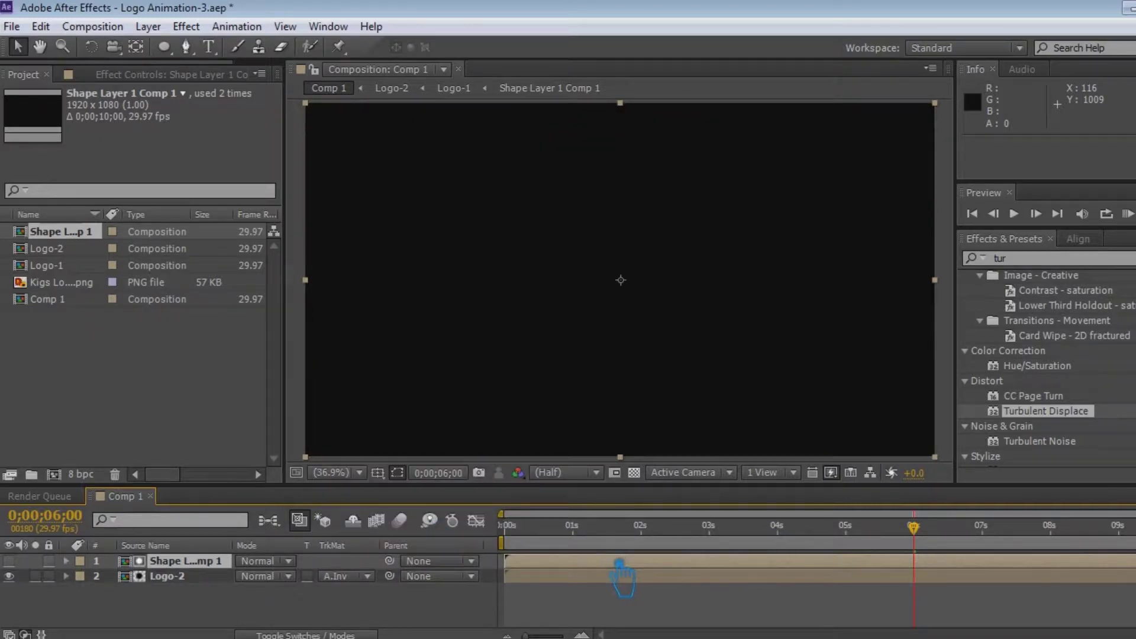
pyautogui.hotkey('ctrl', 'z')
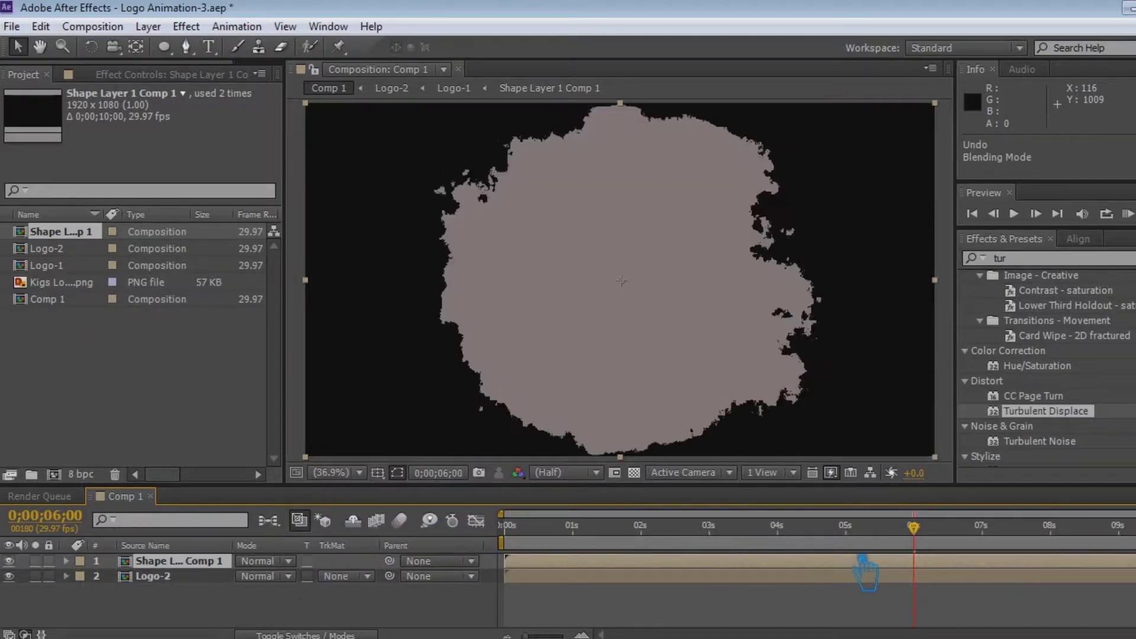
# Step: At 0;00;02;10, set Logo-2's track matte to Alpha Inverted Matte "Shape Layer 1 Comp 1", shift the matte layer slightly later, save and scrub to 0;00;06;00
pyautogui.moveTo(858, 527); pyautogui.dragTo(675, 535)
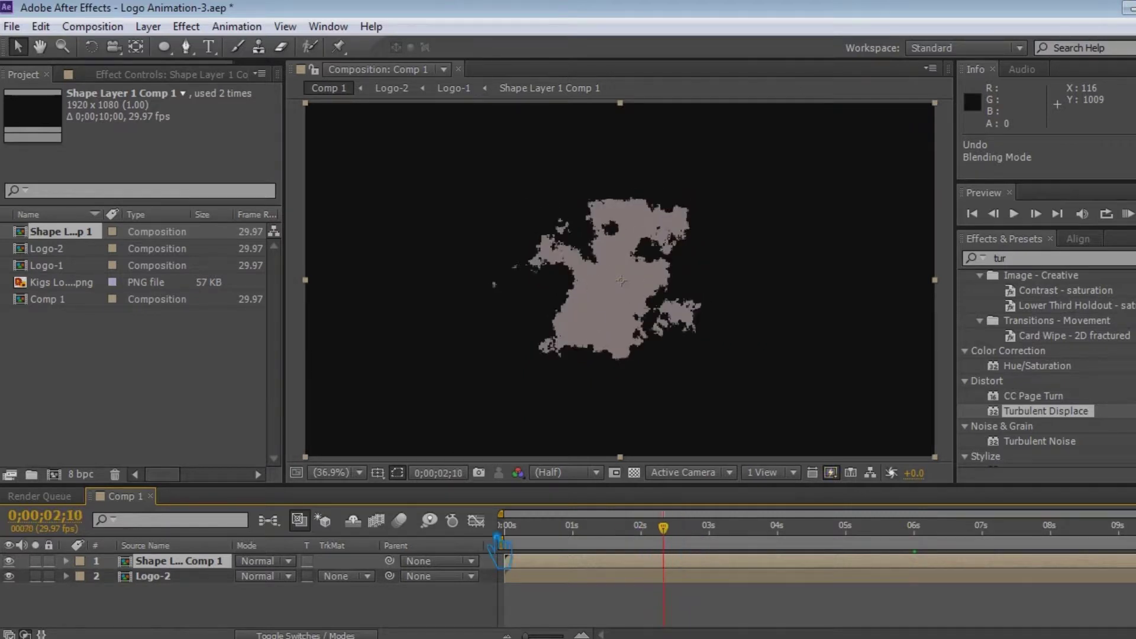
pyautogui.click(367, 576)
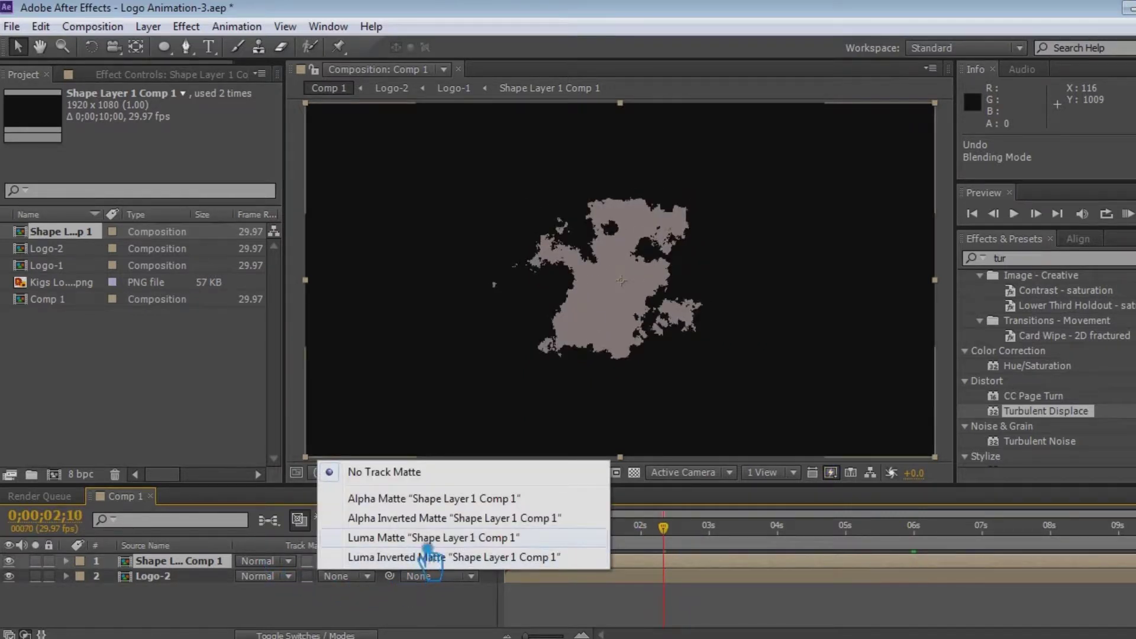
pyautogui.click(435, 518)
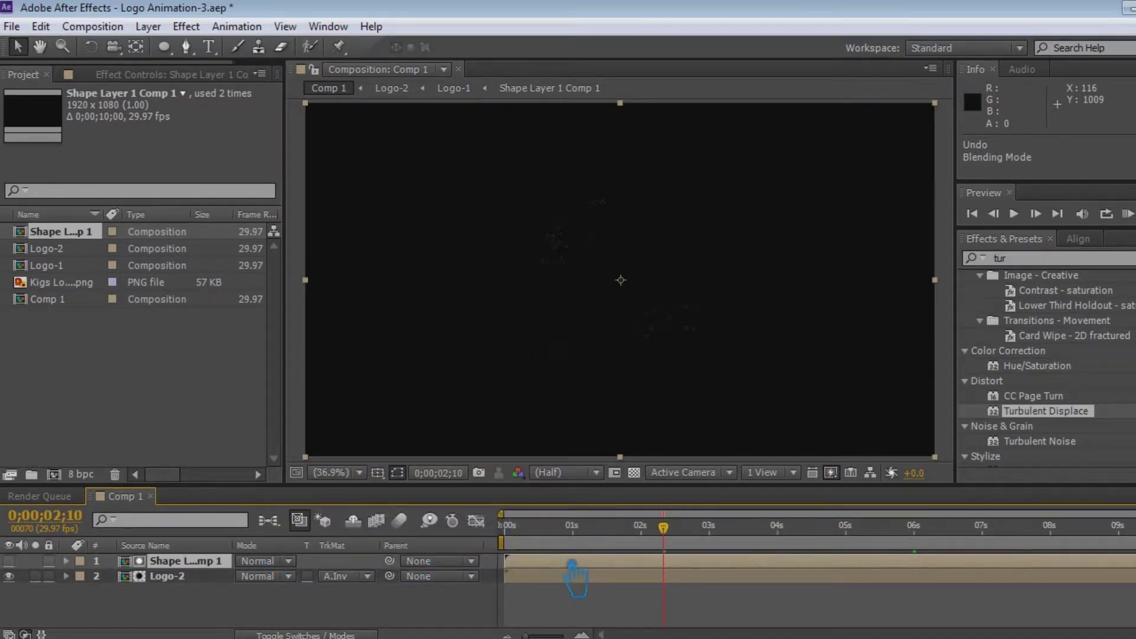
pyautogui.moveTo(572, 568); pyautogui.dragTo(590, 583)
pyautogui.hotkey('ctrl', 's')
pyautogui.moveTo(664, 527); pyautogui.dragTo(931, 577)
# Step: Pre-compose the Shape Layer 1 Comp 1 and Logo-2 layers together as "Logo-3" and save the project
pyautogui.click(177, 561)
pyautogui.keyDown('shift'); pyautogui.click(178, 576); pyautogui.keyUp('shift')
pyautogui.rightClick(161, 576)
pyautogui.click(228, 535)
pyautogui.write('L')
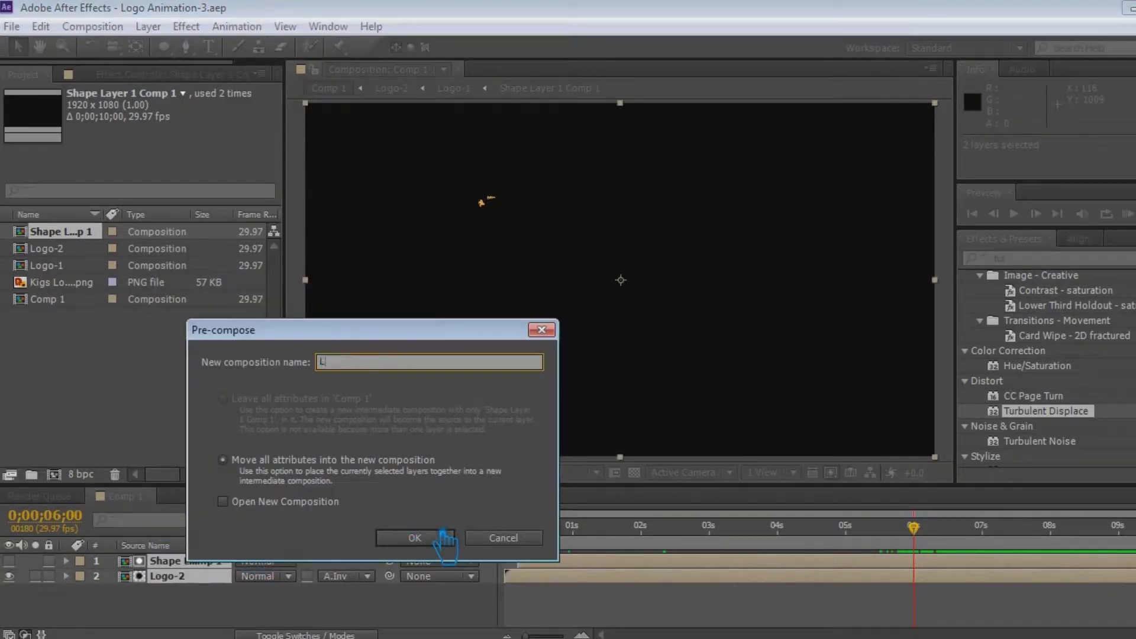
pyautogui.write('ogo-3')
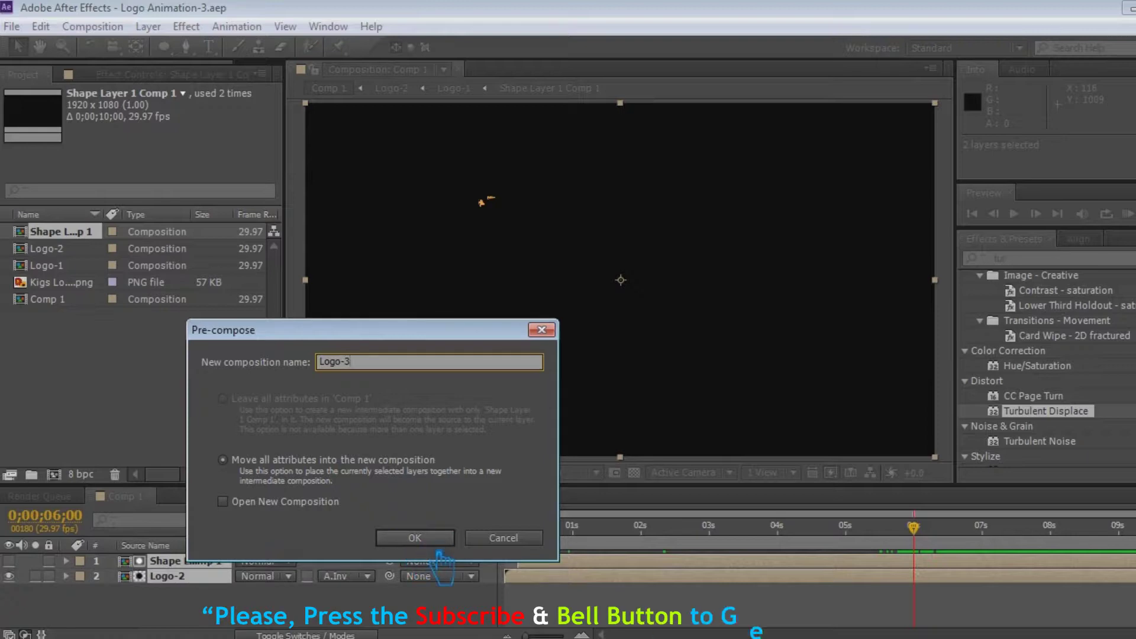
pyautogui.click(440, 548)
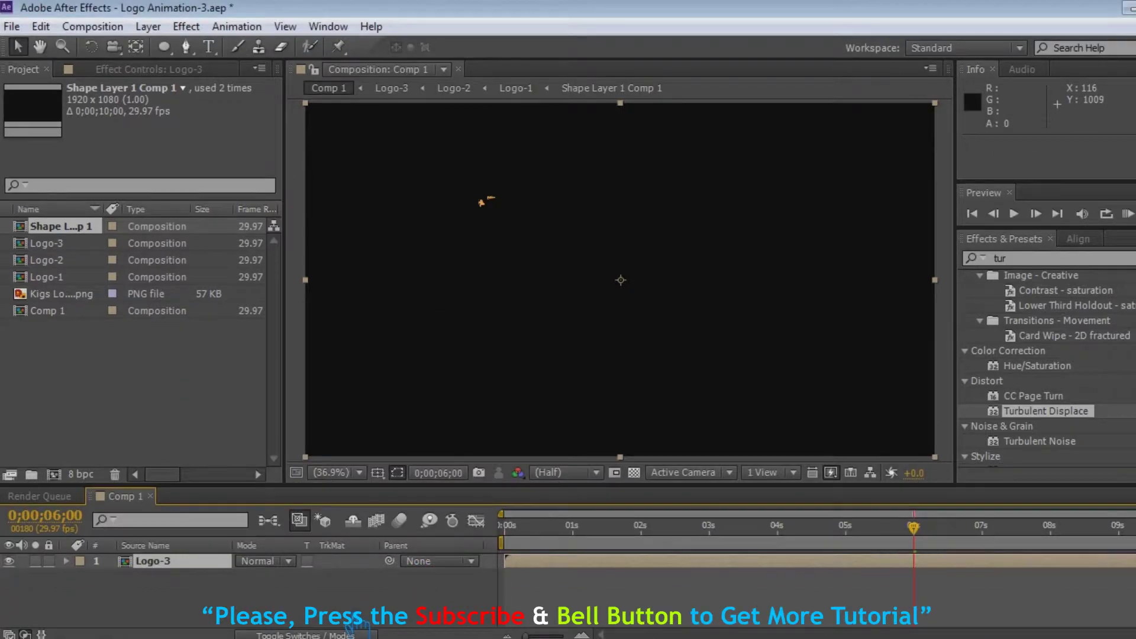
pyautogui.hotkey('ctrl', 's')
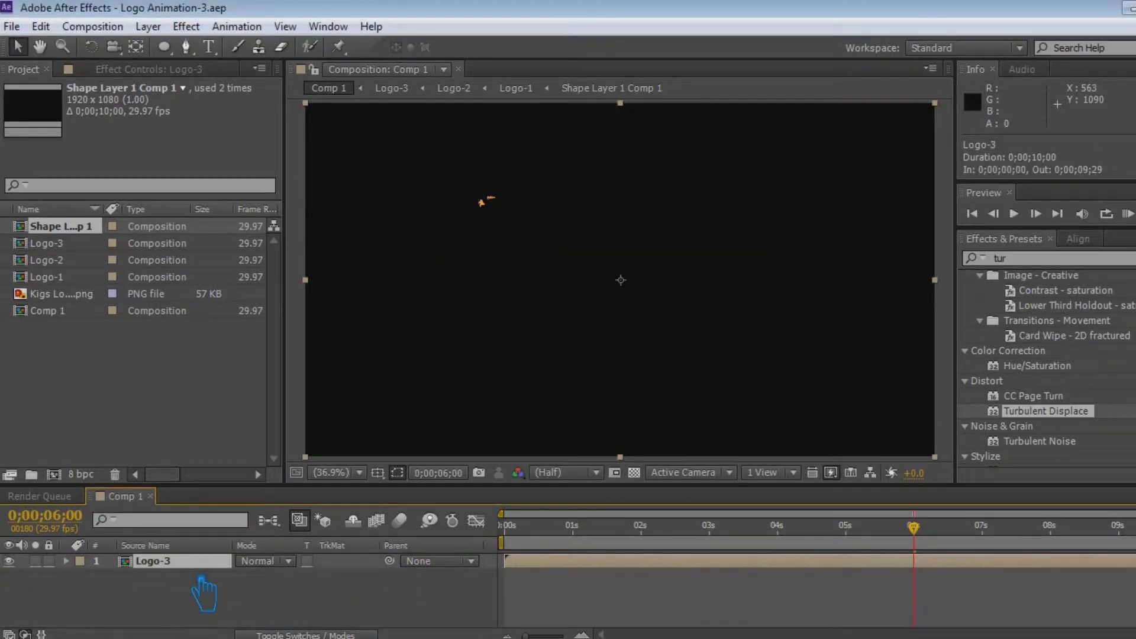
# Step: Make the Logo-3 layer a 3D layer, hide it and save the project
pyautogui.press('F4')
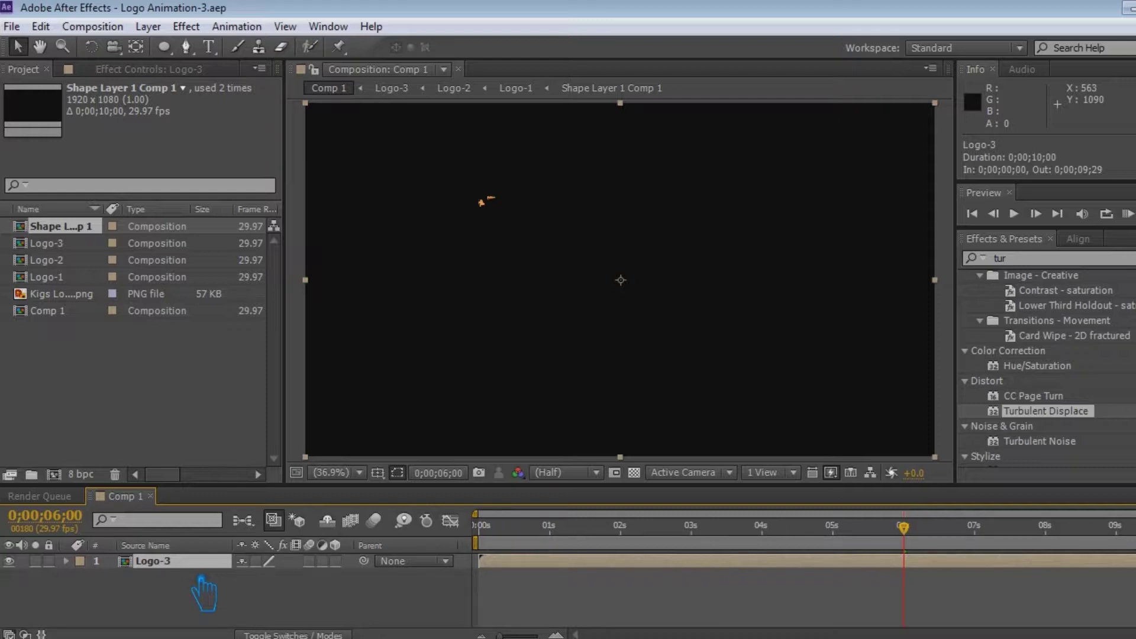
pyautogui.click(336, 561)
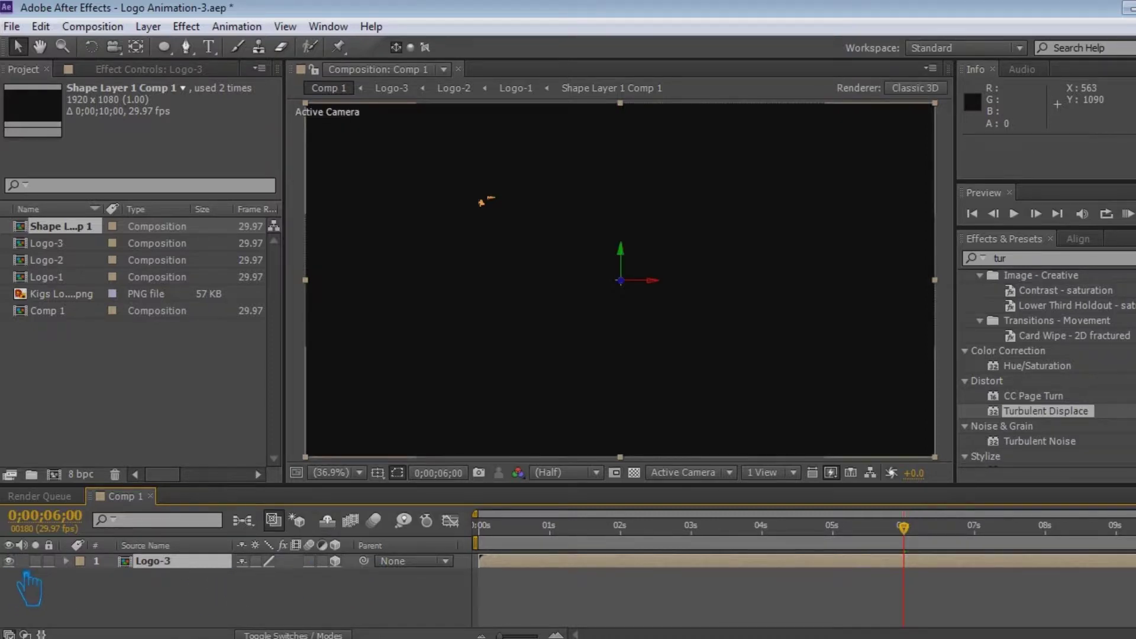
pyautogui.click(24, 586)
pyautogui.hotkey('ctrl', 's')
# Step: Create a 1920 x 1080 px solid named "Particle" in Comp 1 and save the project
pyautogui.rightClick(224, 599)
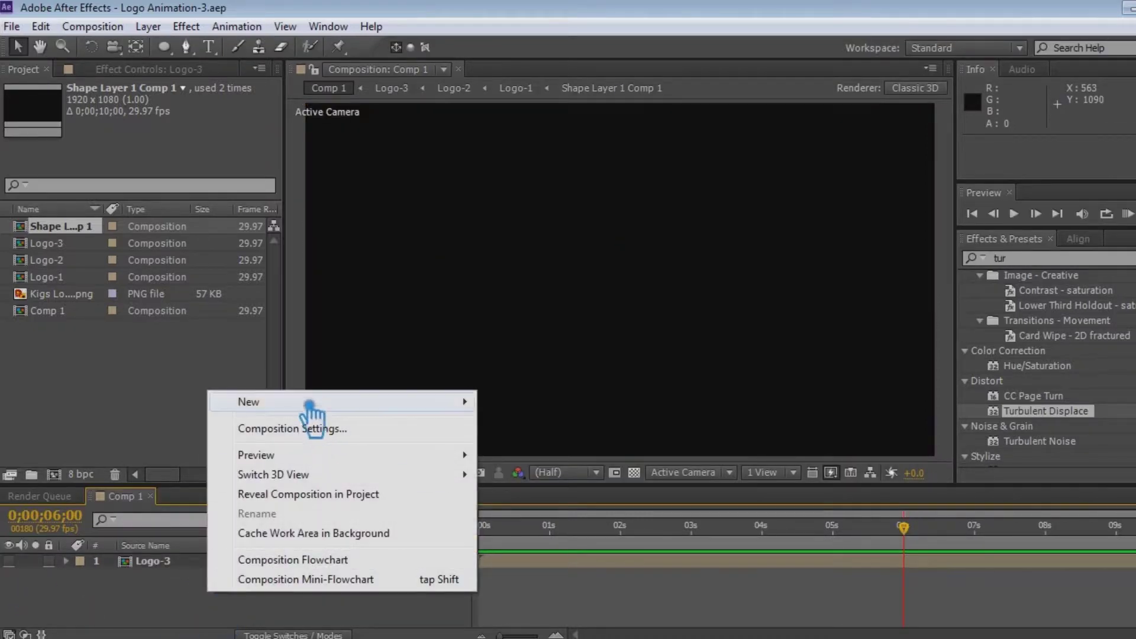
pyautogui.moveTo(308, 401)
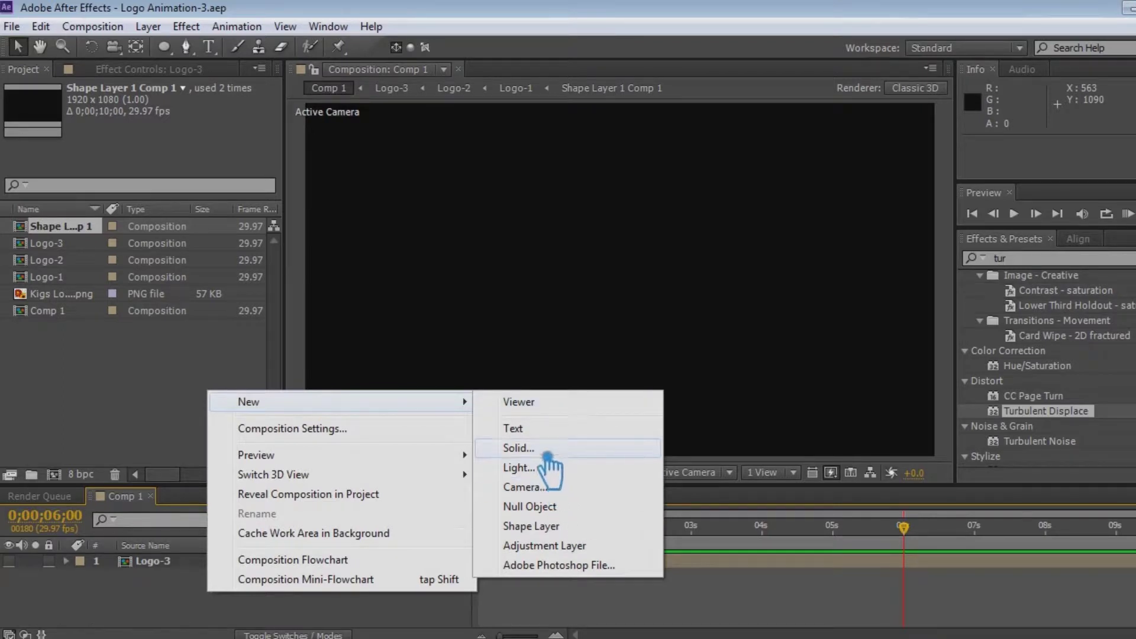
pyautogui.click(546, 449)
pyautogui.write('Particle')
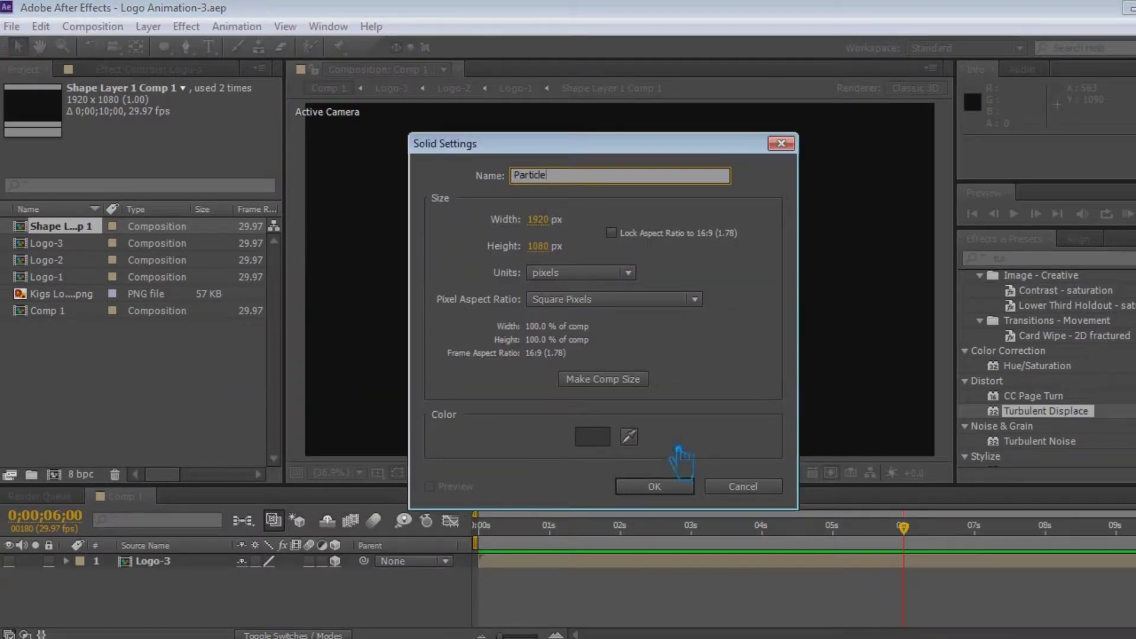
pyautogui.click(681, 486)
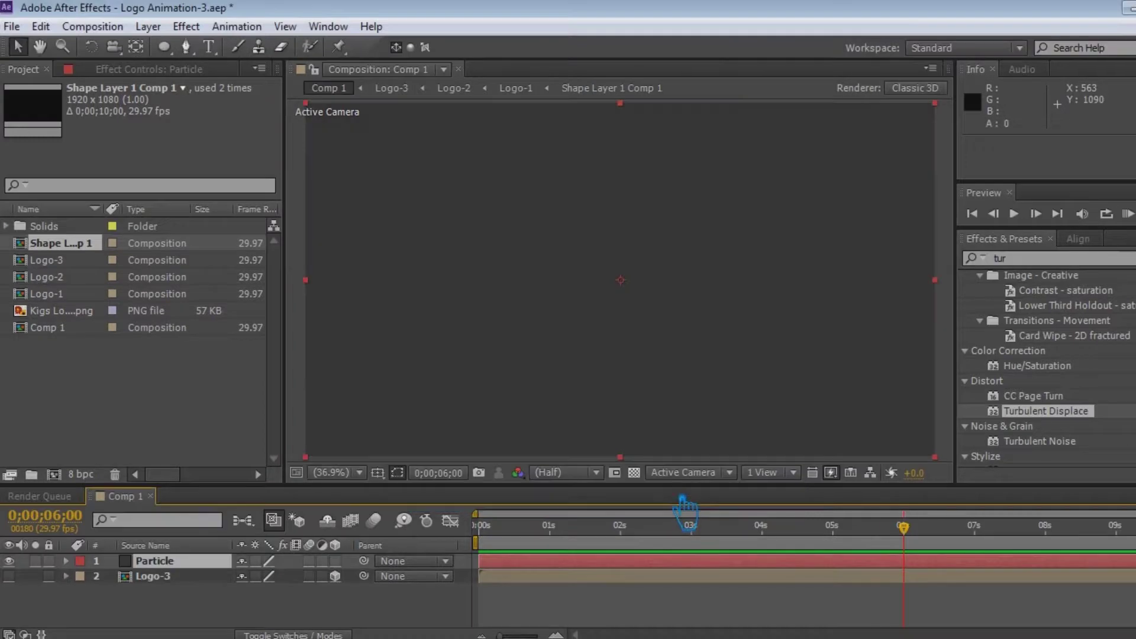
pyautogui.hotkey('ctrl', 's')
# Step: Find the Trapcode Particular effect and apply it to the Particle solid
pyautogui.click(1004, 259)
pyautogui.write('pa')
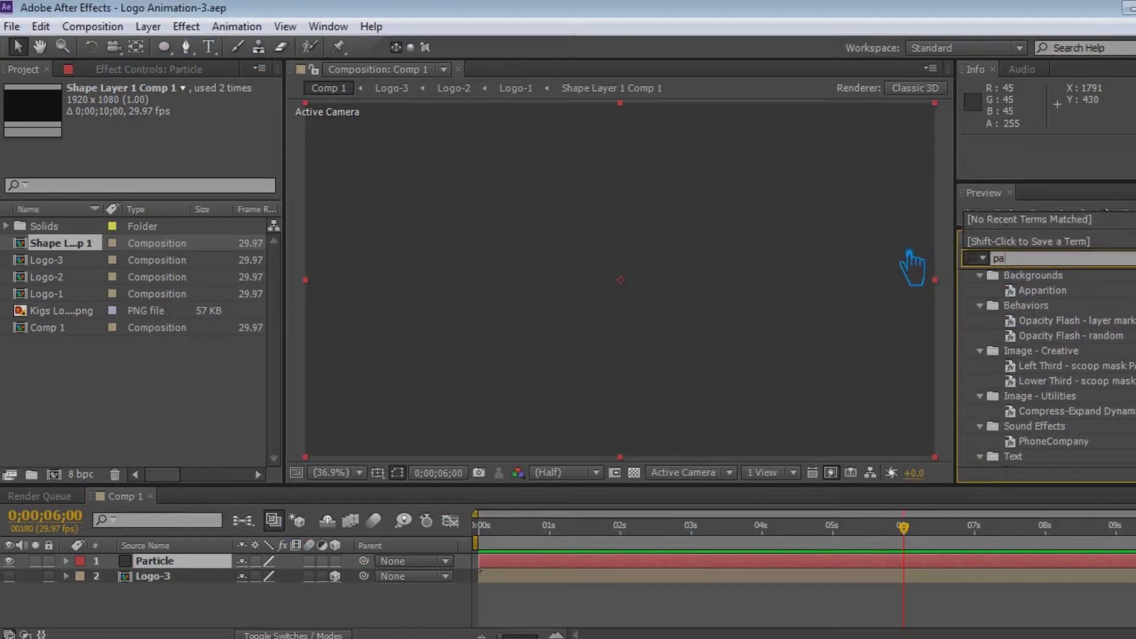
pyautogui.write('rtic')
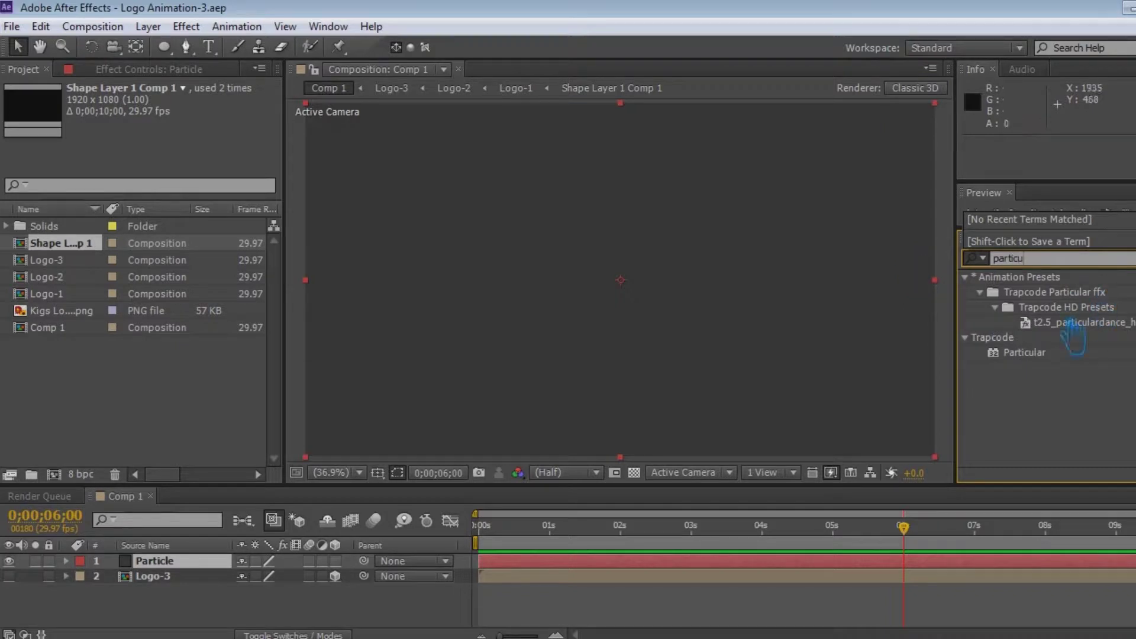
pyautogui.write('u')
pyautogui.moveTo(1014, 354); pyautogui.dragTo(622, 303)
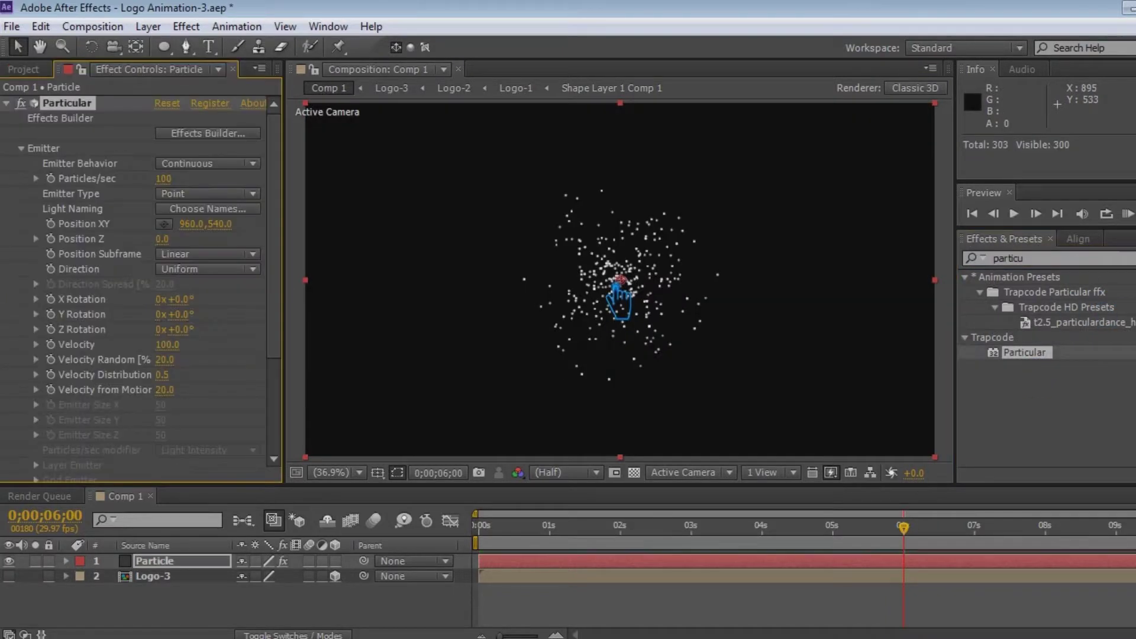
# Step: Set Particular's Particles/sec to 350000, save the project and move the playhead to 0;00;03;19
pyautogui.click(163, 179)
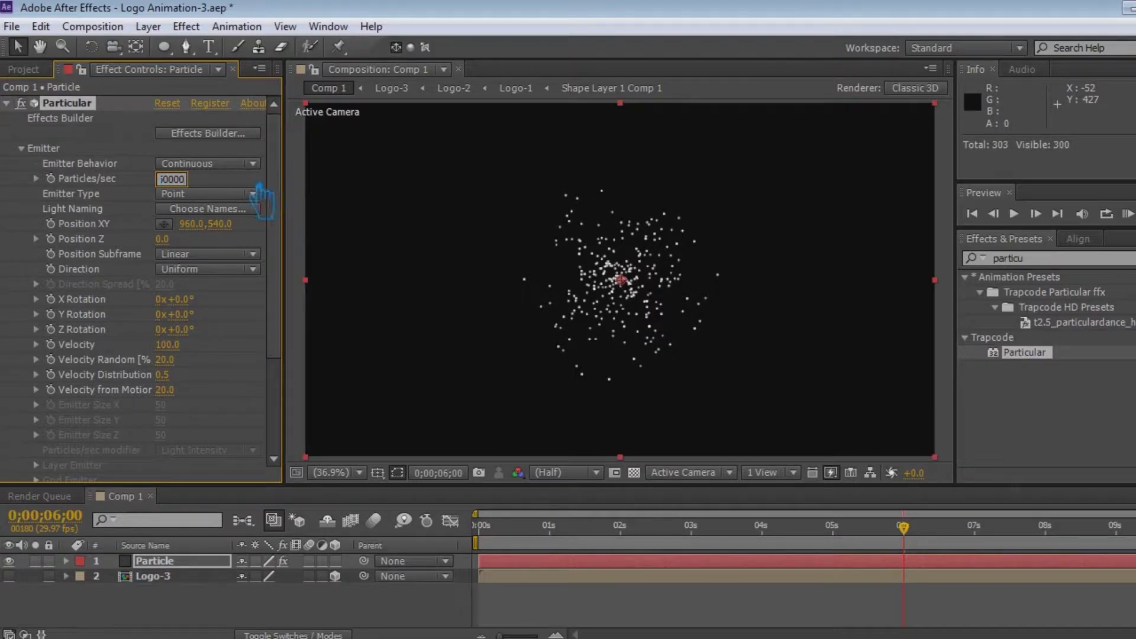
pyautogui.press('Return')
pyautogui.hotkey('ctrl', 's')
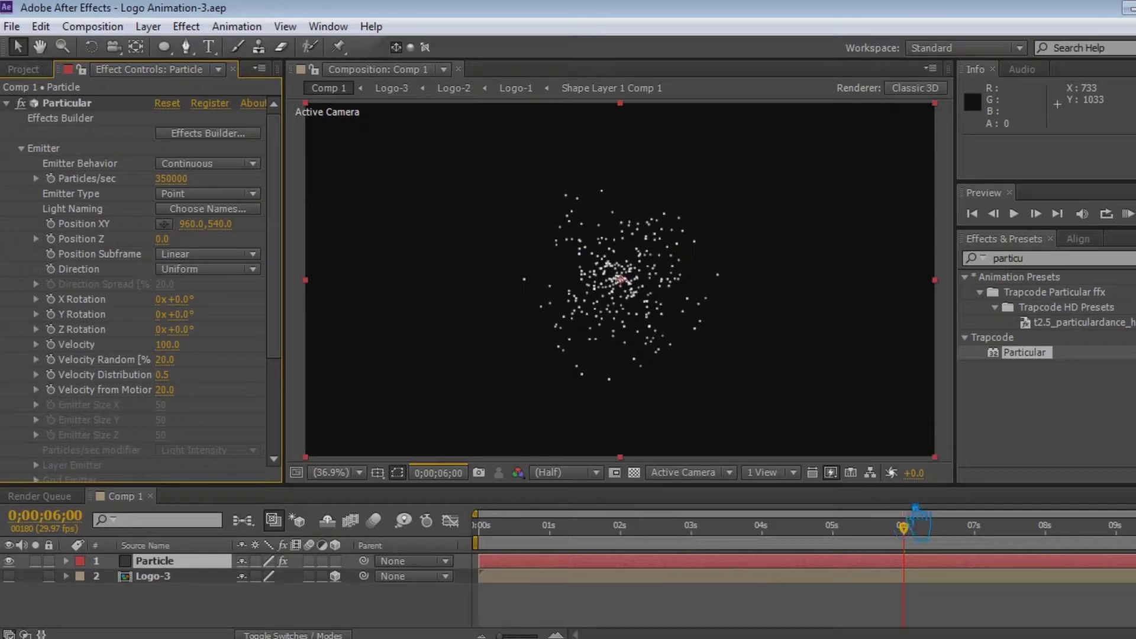
pyautogui.moveTo(904, 526); pyautogui.dragTo(772, 526)
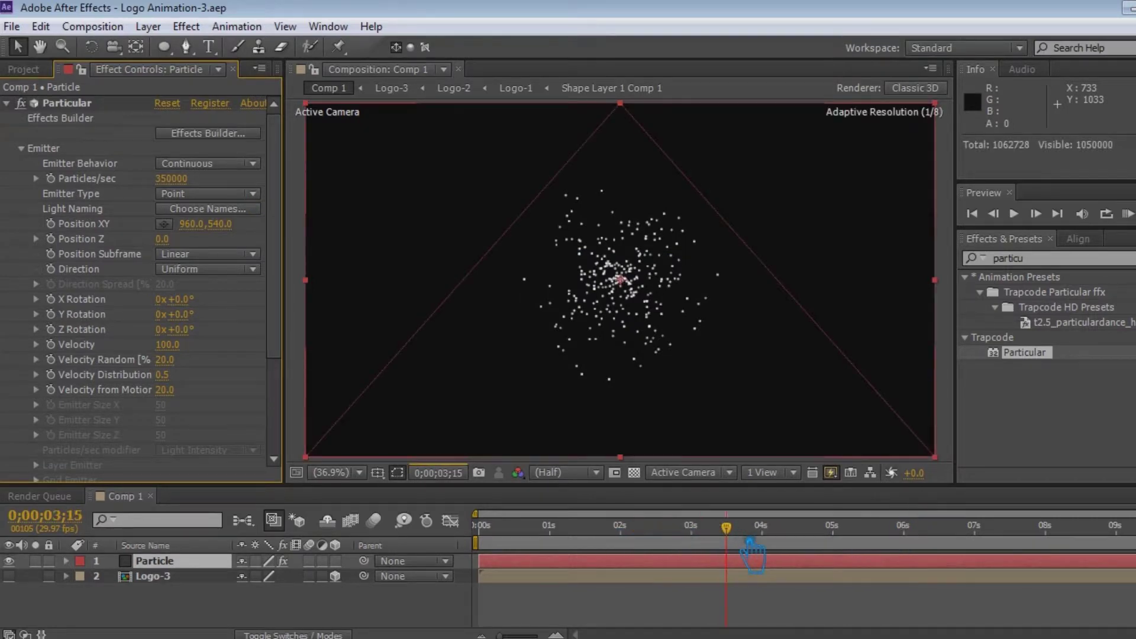
pyautogui.click(738, 529)
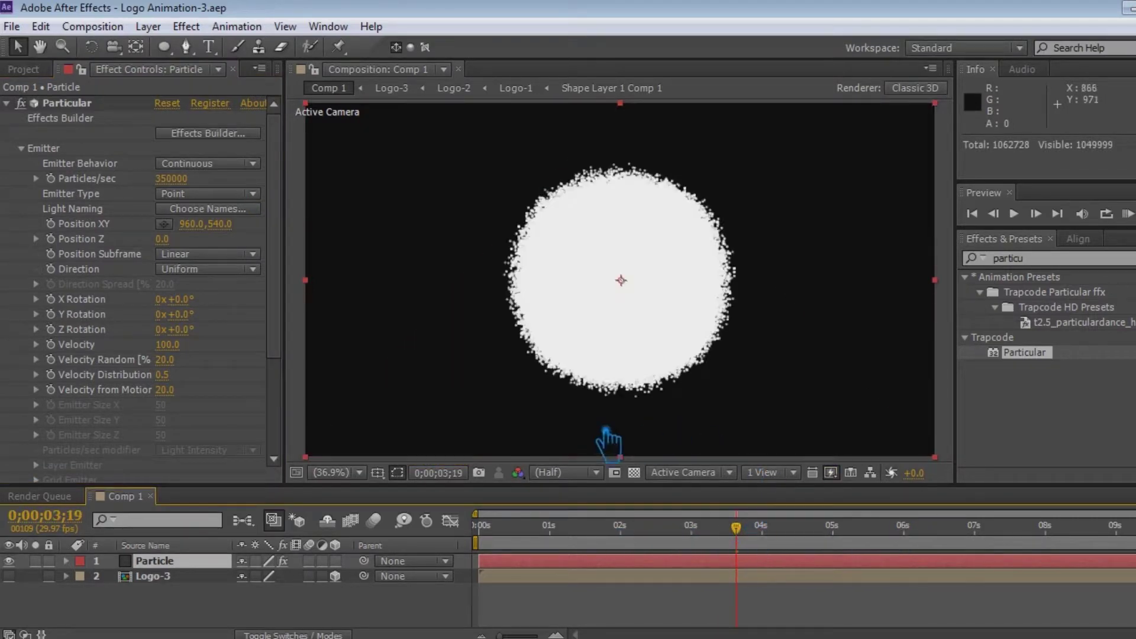
# Step: Set Particular's Emitter Type to Layer and choose Logo-3 as the emitter layer
pyautogui.click(204, 193)
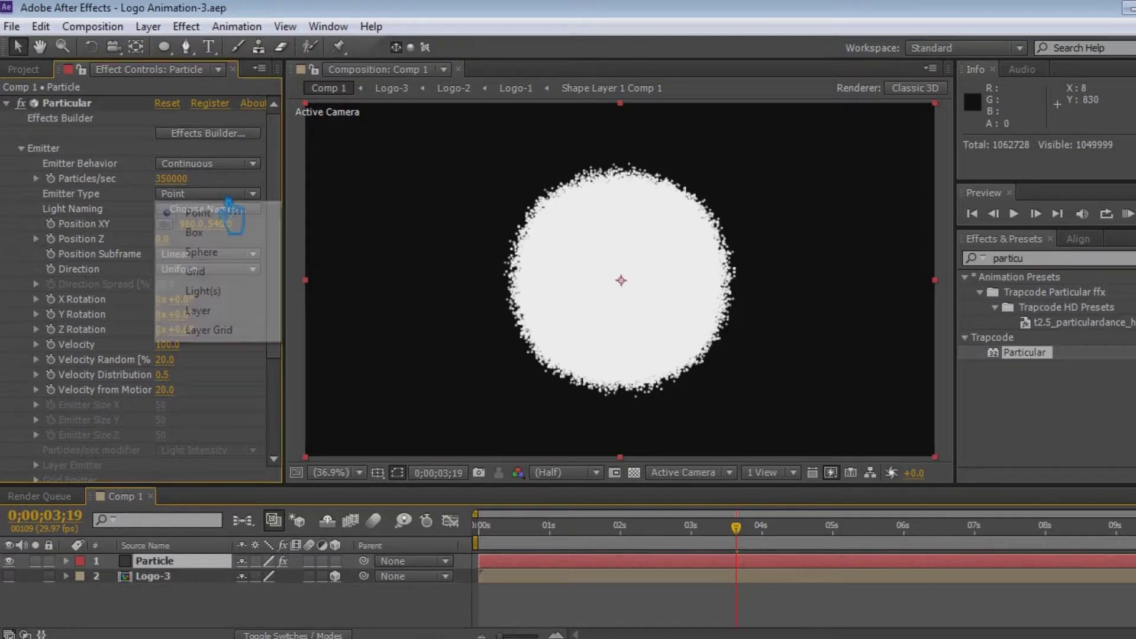
pyautogui.click(231, 311)
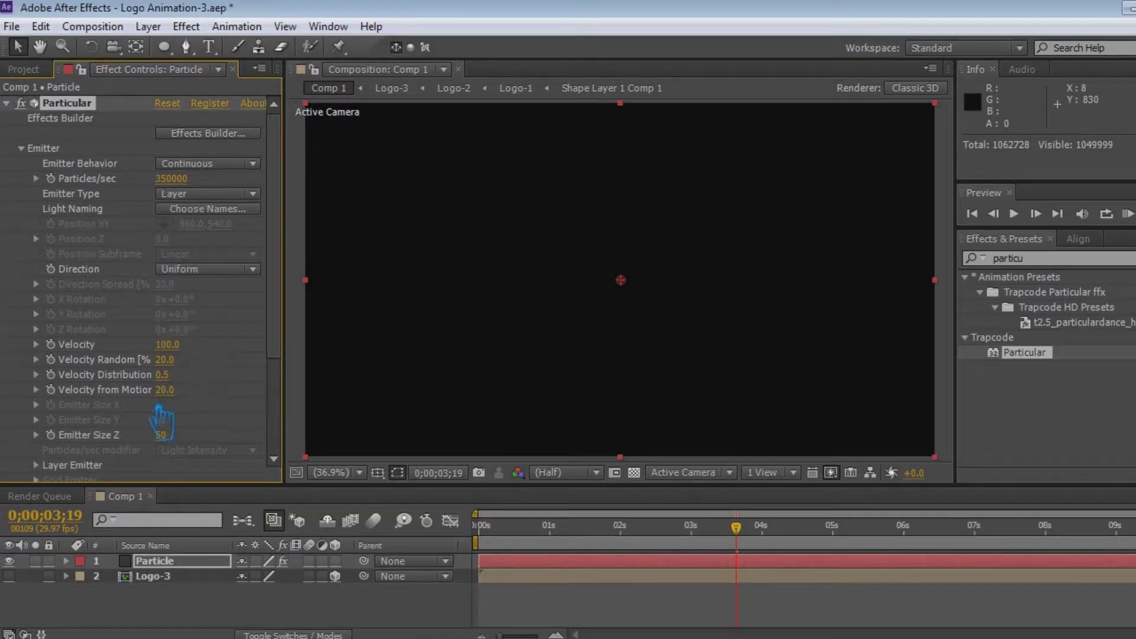
pyautogui.scroll(-5, 151, 357)
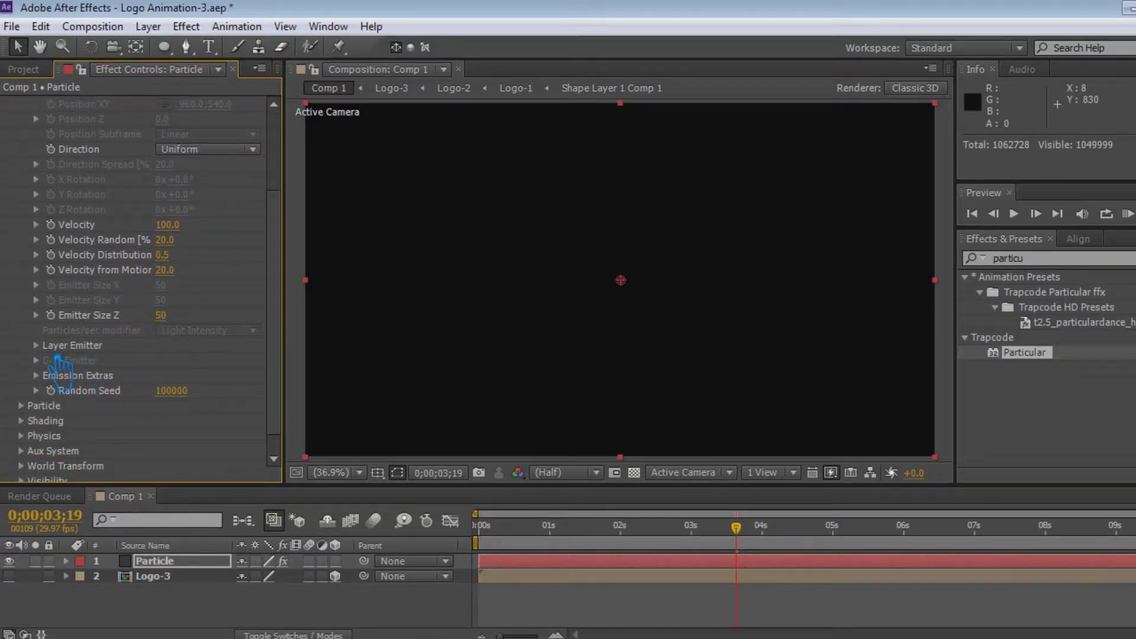
pyautogui.click(38, 345)
pyautogui.click(196, 362)
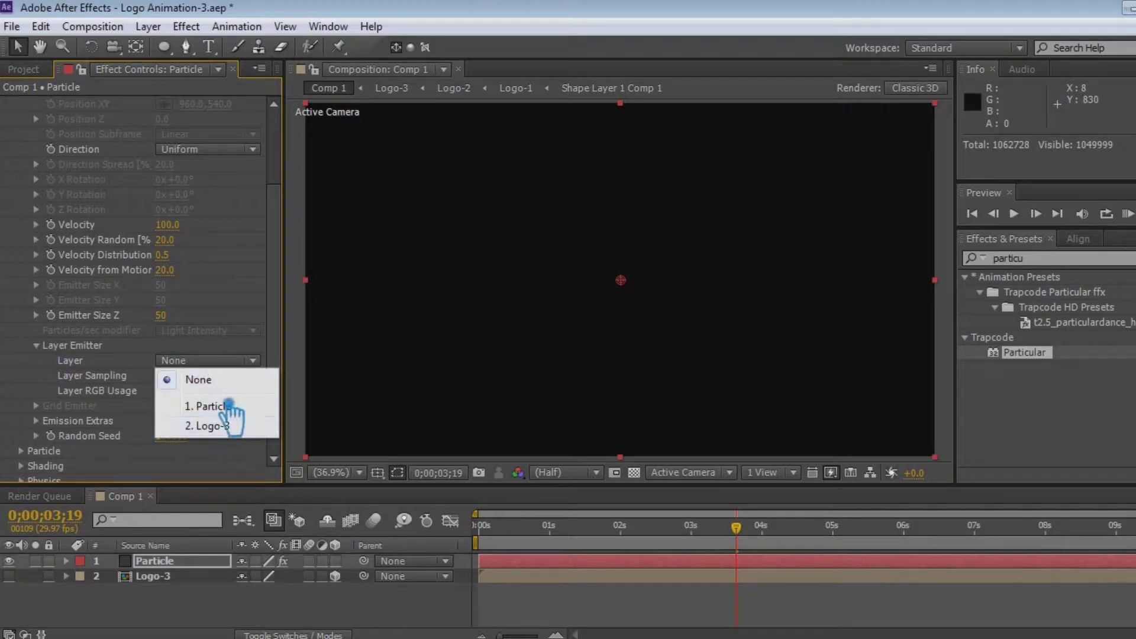
pyautogui.click(227, 427)
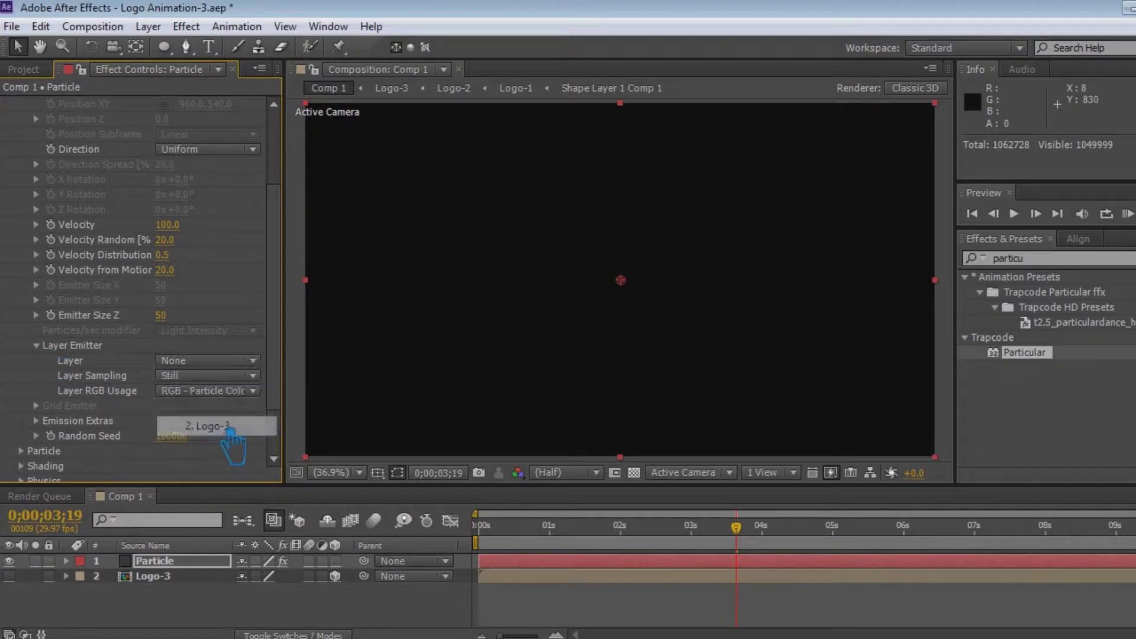
# Step: Set the Layer Emitter's Layer Sampling to Particle Birth Time and Layer RGB Usage to RGB - XYZ Velocity, and save the project
pyautogui.click(208, 377)
pyautogui.click(228, 414)
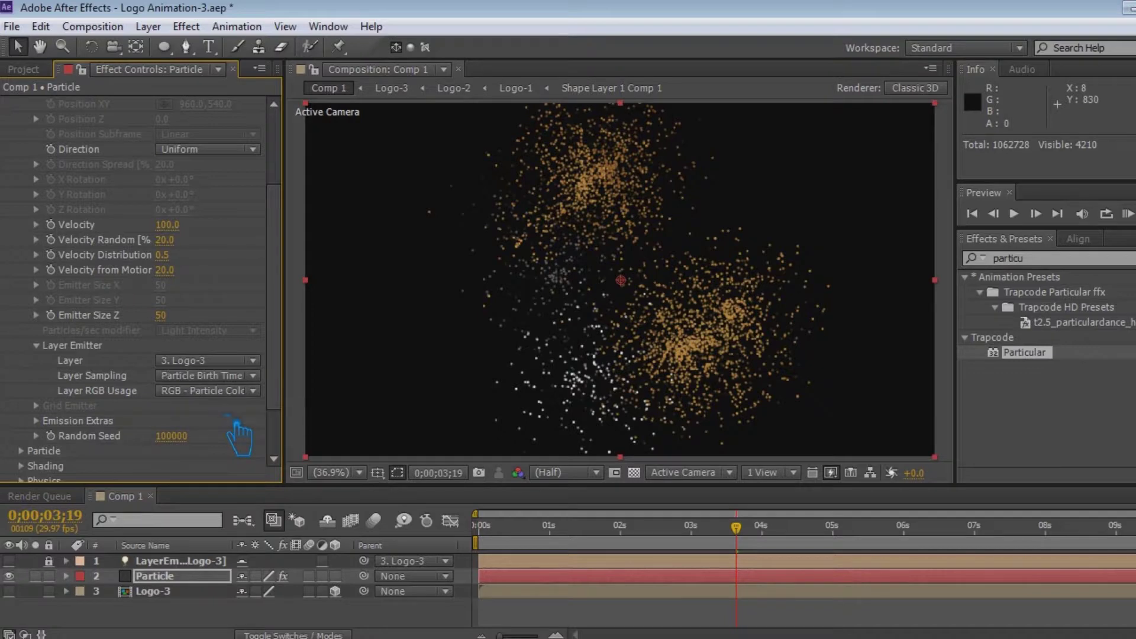
pyautogui.click(211, 392)
pyautogui.click(252, 546)
pyautogui.hotkey('ctrl', 's')
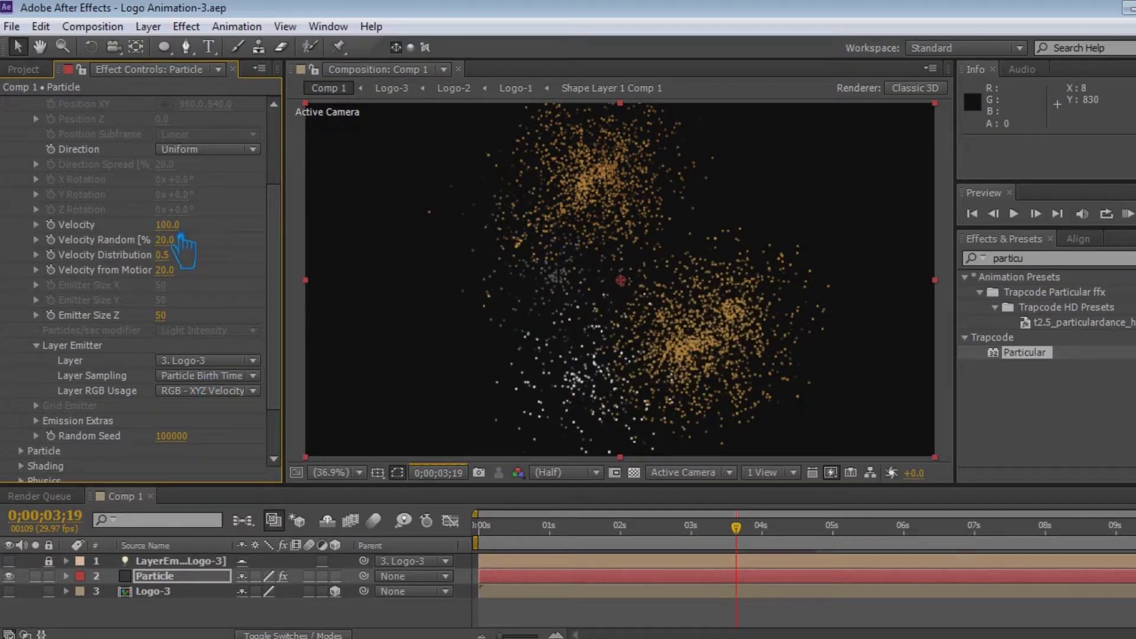
# Step: Set the emitter's Velocity and Velocity Random both to 0 and save the project
pyautogui.click(168, 225)
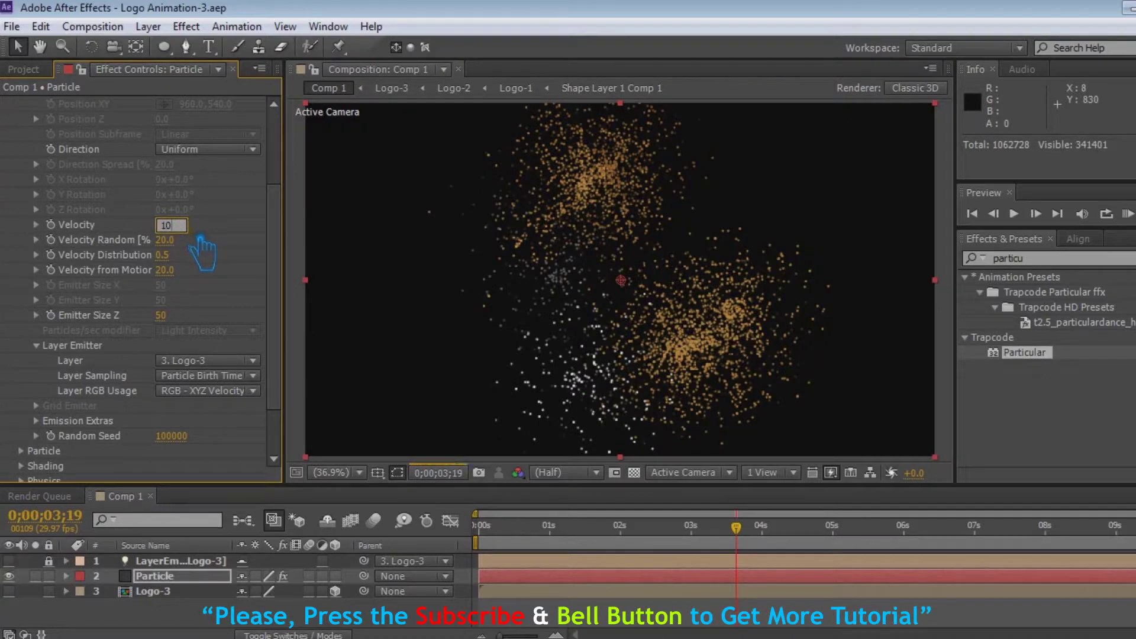
pyautogui.press('BackSpace')
pyautogui.press('BackSpace')
pyautogui.write('0')
pyautogui.press('Tab')
pyautogui.write('0')
pyautogui.press('Return')
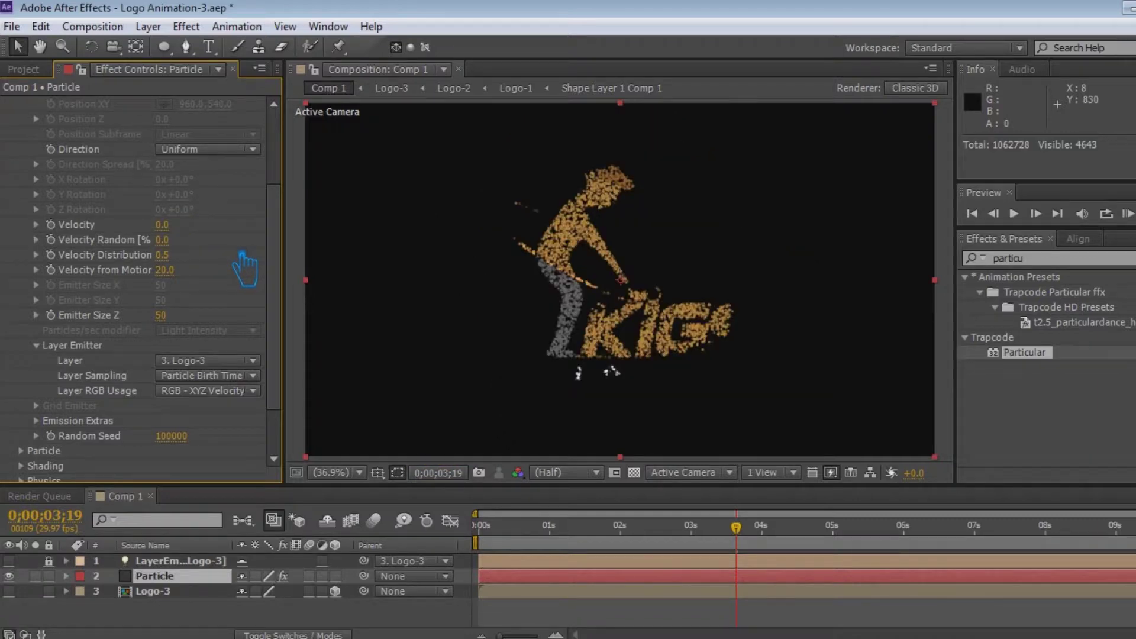
pyautogui.hotkey('ctrl', 's')
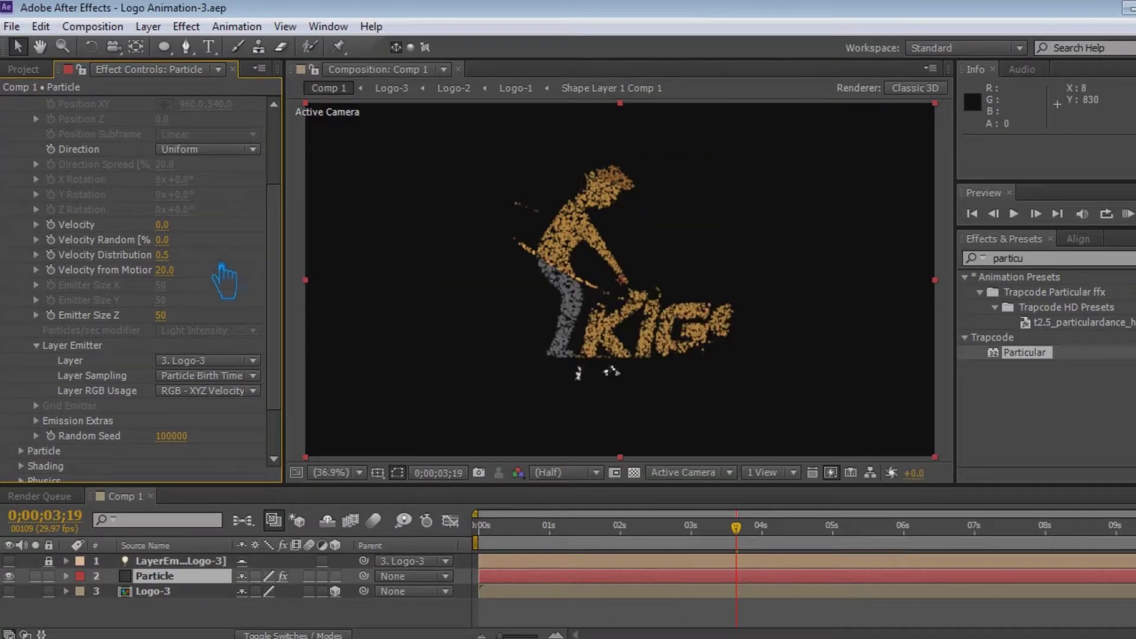
# Step: Set the particle Size to 7 in Particular's Particle settings
pyautogui.scroll(-3, 222, 358)
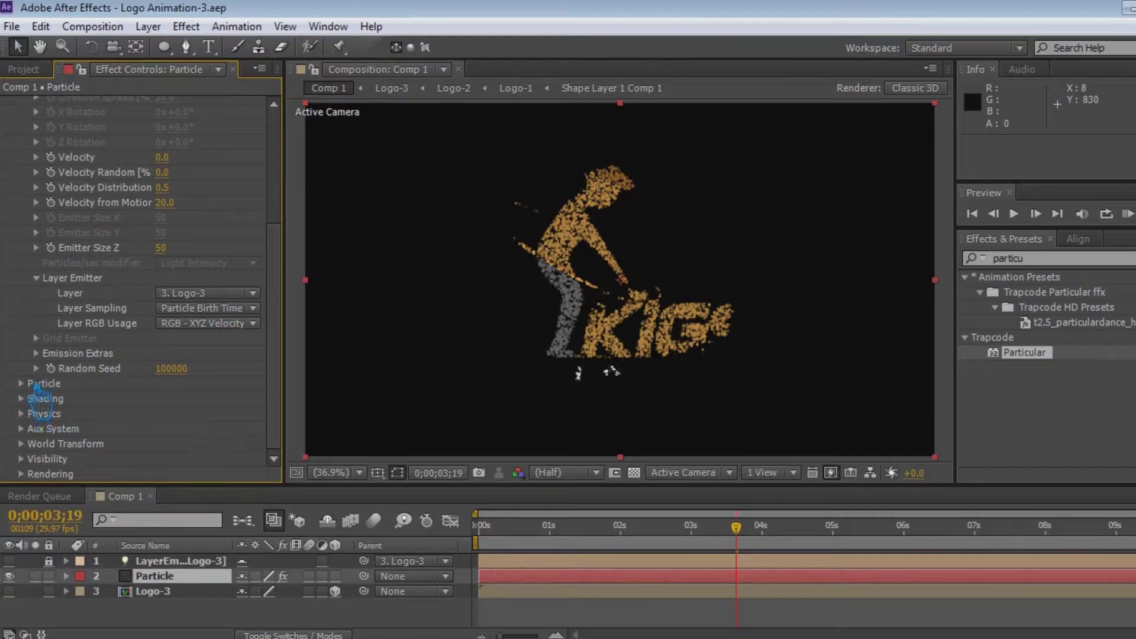
pyautogui.click(21, 383)
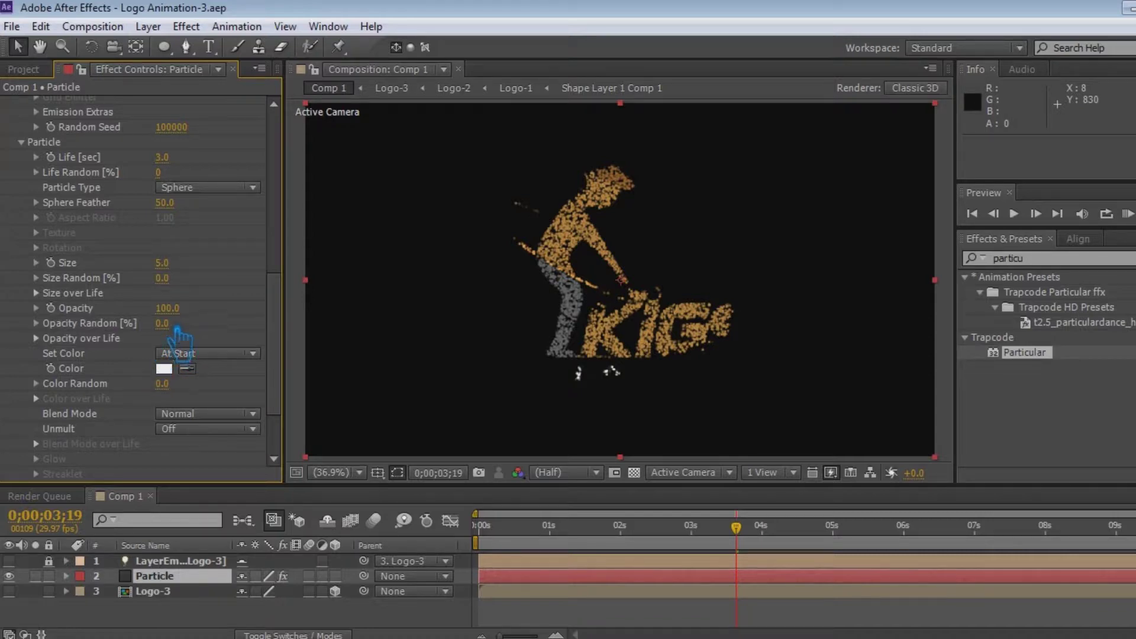
pyautogui.moveTo(172, 265); pyautogui.dragTo(181, 289)
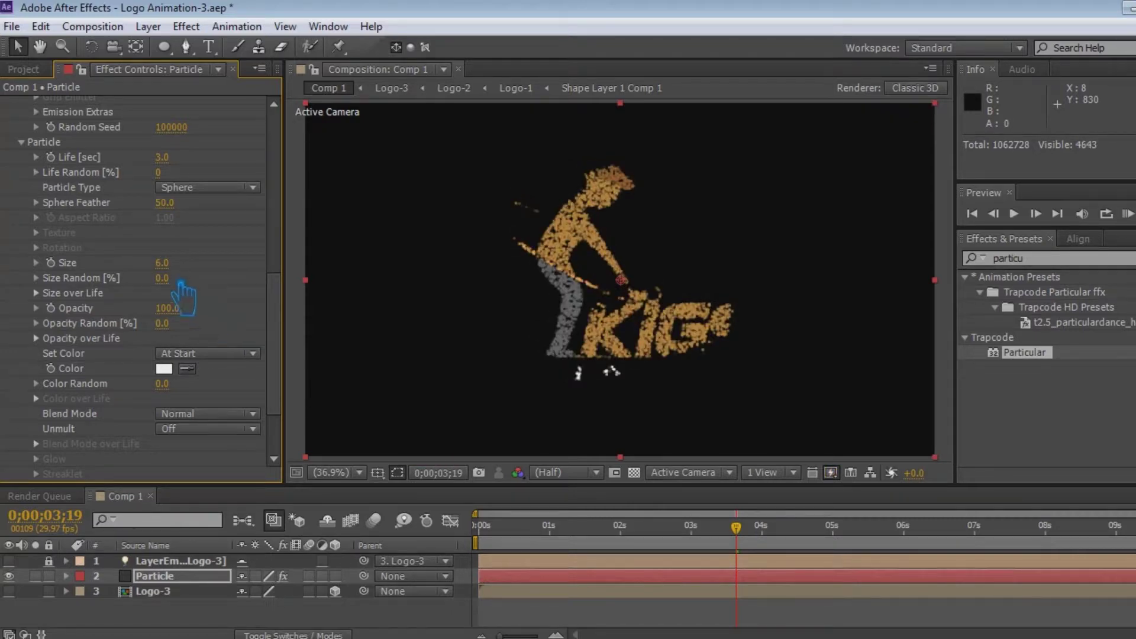
pyautogui.click(169, 264)
pyautogui.press('Return')
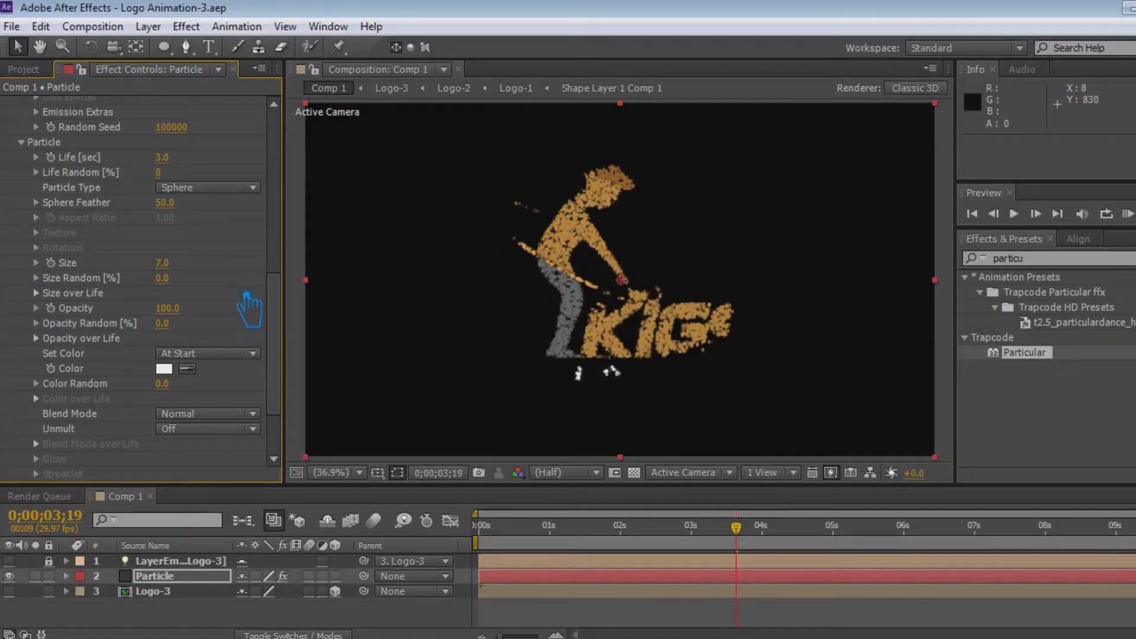
# Step: Set the particle Life to 5 seconds and save the project
pyautogui.scroll(-3, 247, 308)
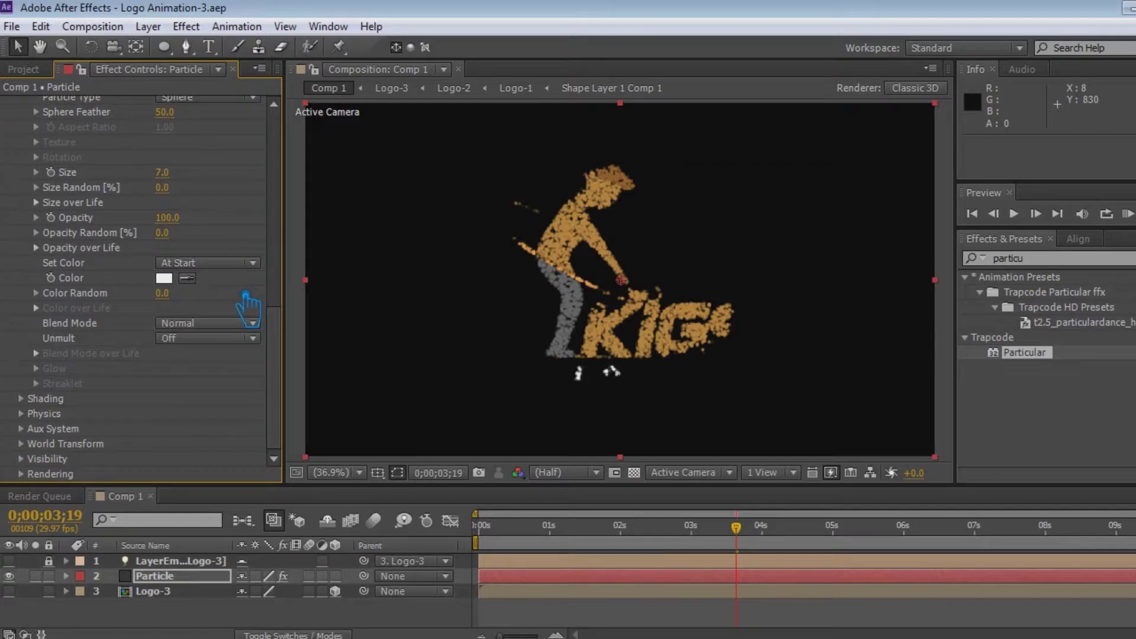
pyautogui.scroll(6, 45, 379)
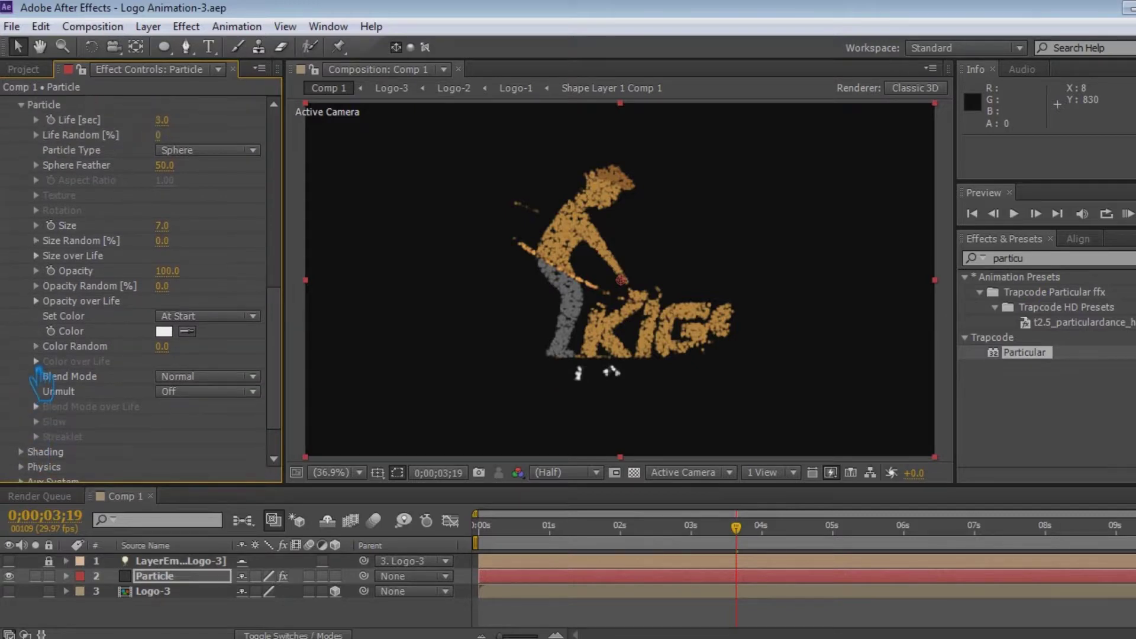
pyautogui.scroll(1, 47, 379)
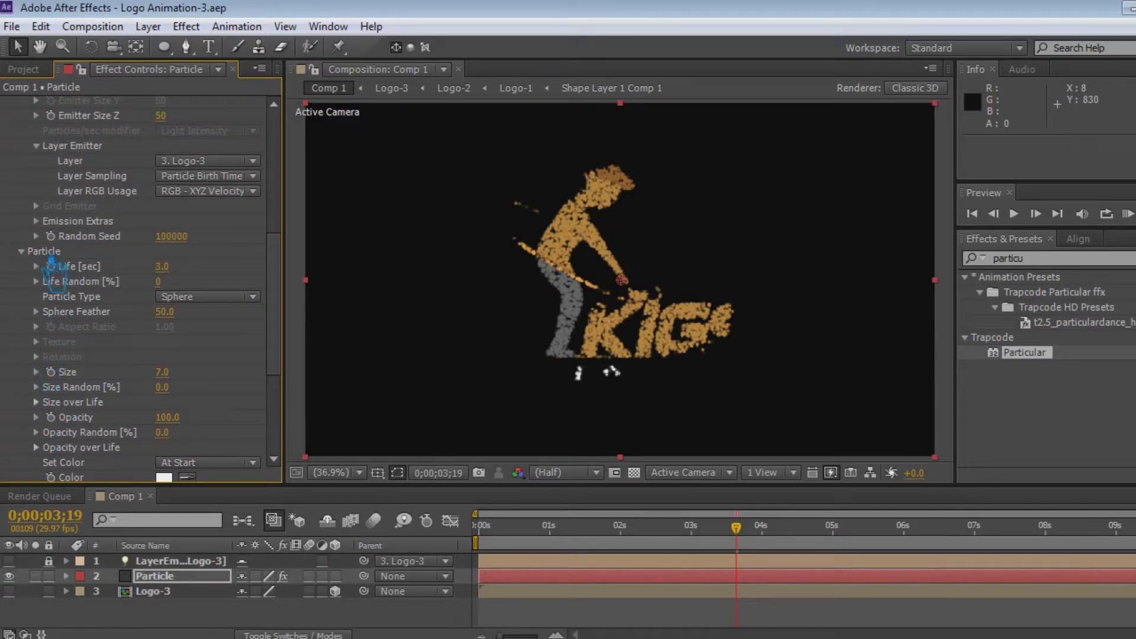
pyautogui.click(162, 266)
pyautogui.press('Return')
pyautogui.hotkey('ctrl', 's')
# Step: Collapse the Particle and Emitter settings and set Shadowlet for Main and Shadowlet for Aux to On in Particular's Shading settings
pyautogui.scroll(-5, 237, 342)
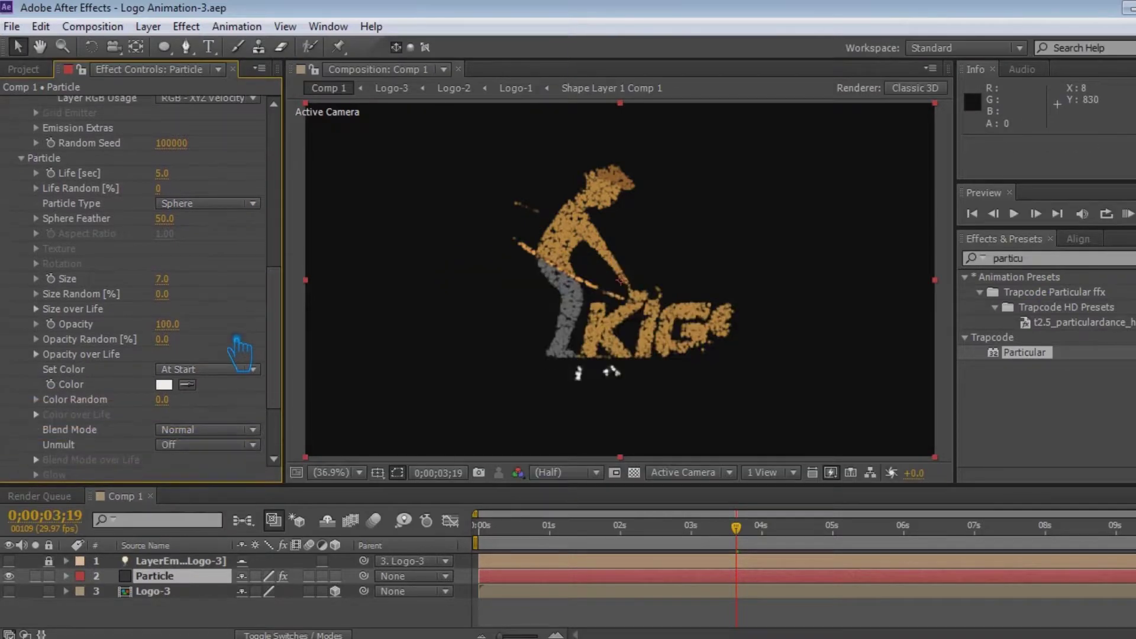
pyautogui.scroll(2, 50, 384)
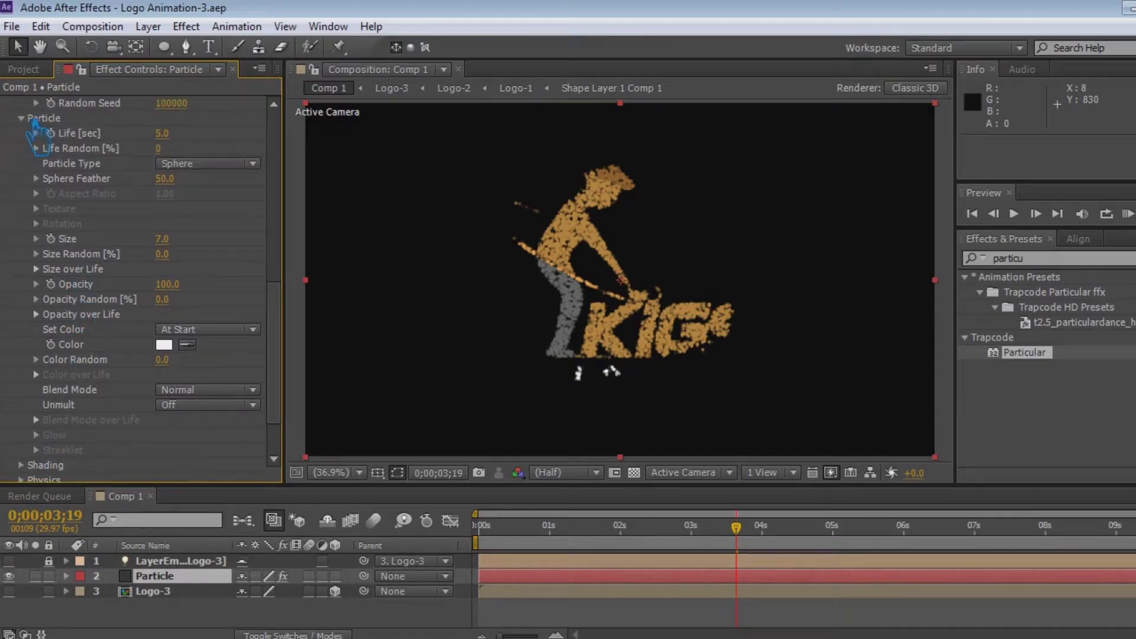
pyautogui.click(22, 119)
pyautogui.scroll(4, 59, 231)
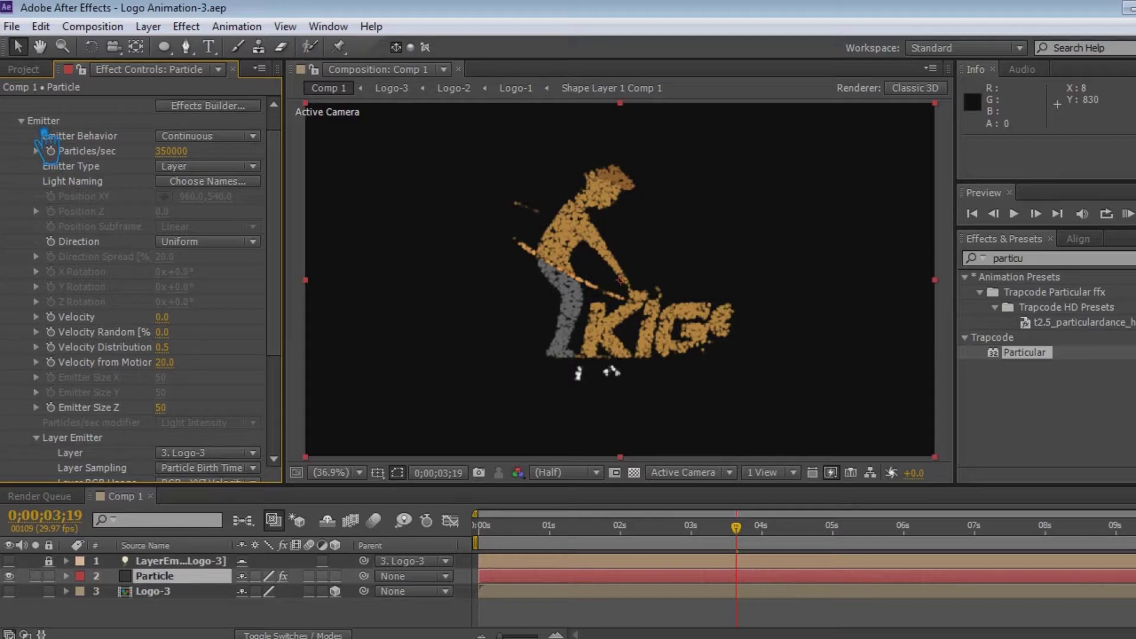
pyautogui.click(22, 120)
pyautogui.click(208, 329)
pyautogui.click(219, 370)
pyautogui.click(208, 344)
pyautogui.click(220, 382)
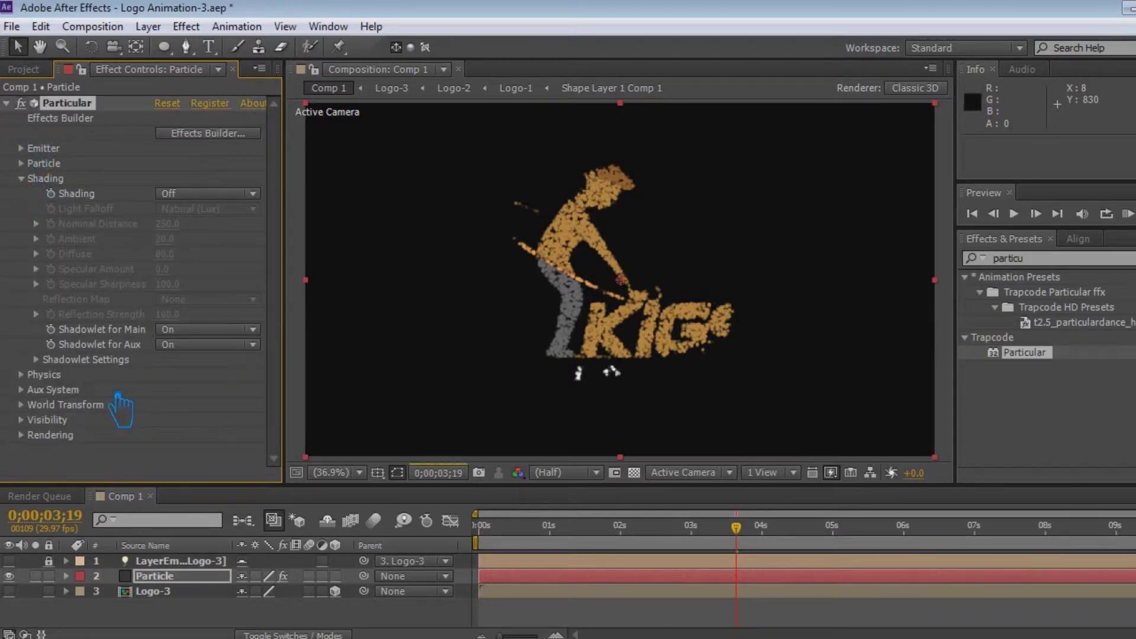
# Step: Set the Turbulence Field's Affect Position to 45 in Particular's Air physics settings and collapse the Turbulence Field group
pyautogui.click(35, 376)
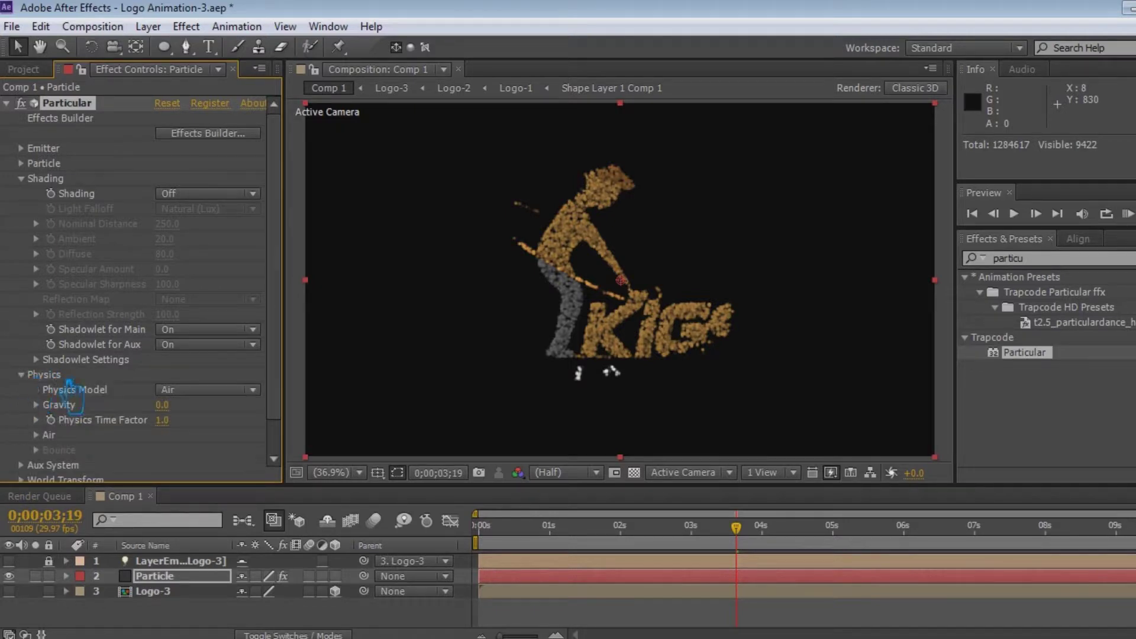
pyautogui.scroll(-1, 208, 408)
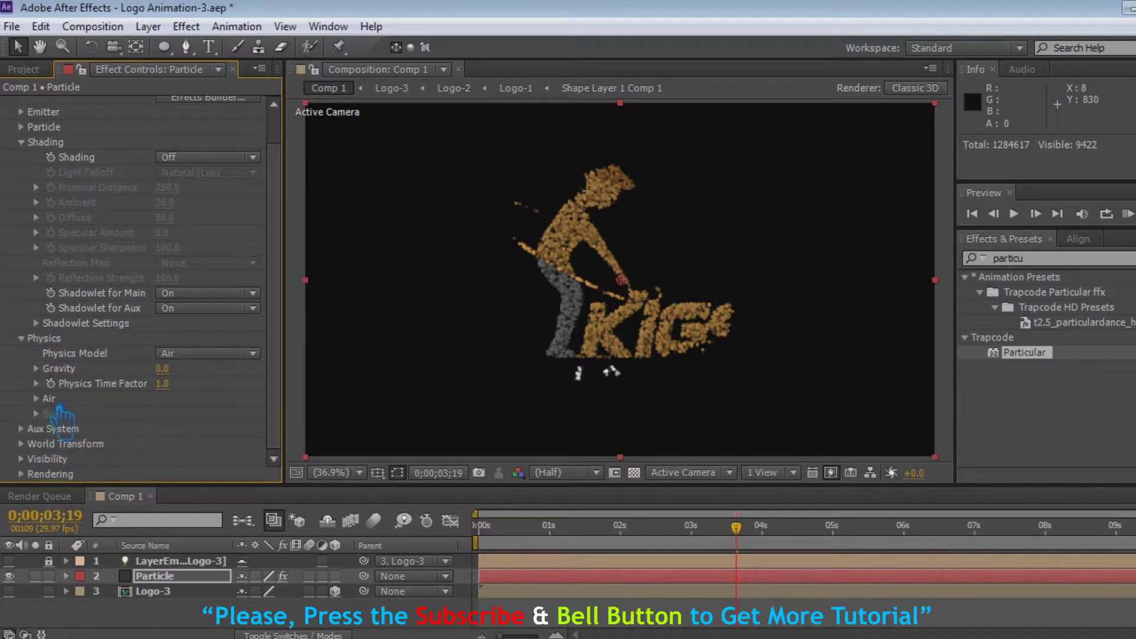
pyautogui.click(36, 399)
pyautogui.scroll(-3, 54, 405)
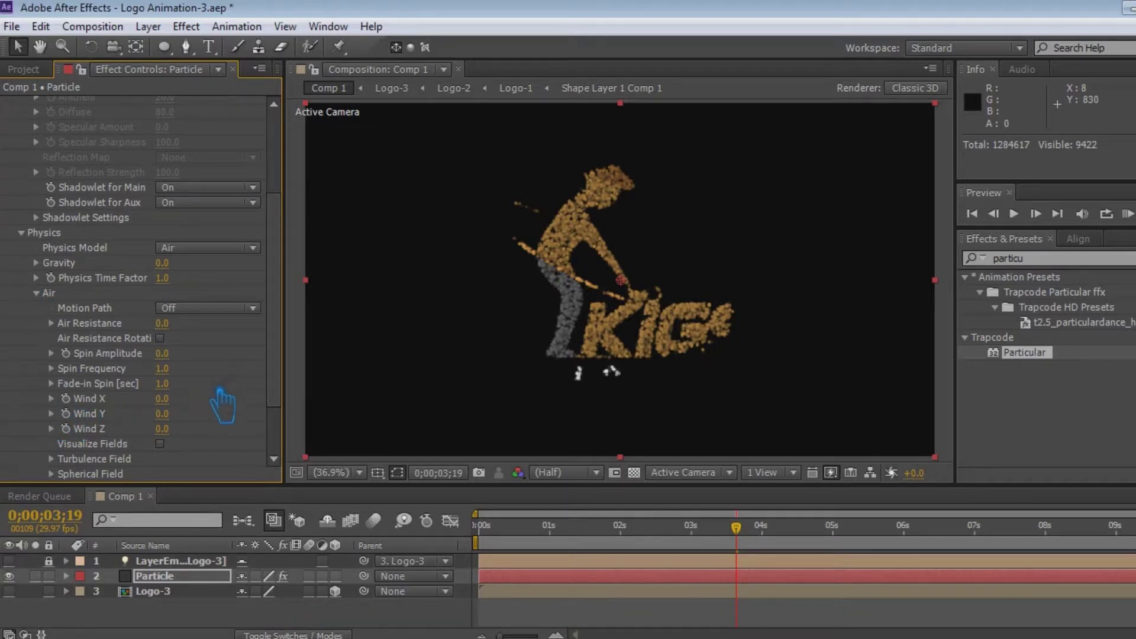
pyautogui.scroll(-3, 195, 423)
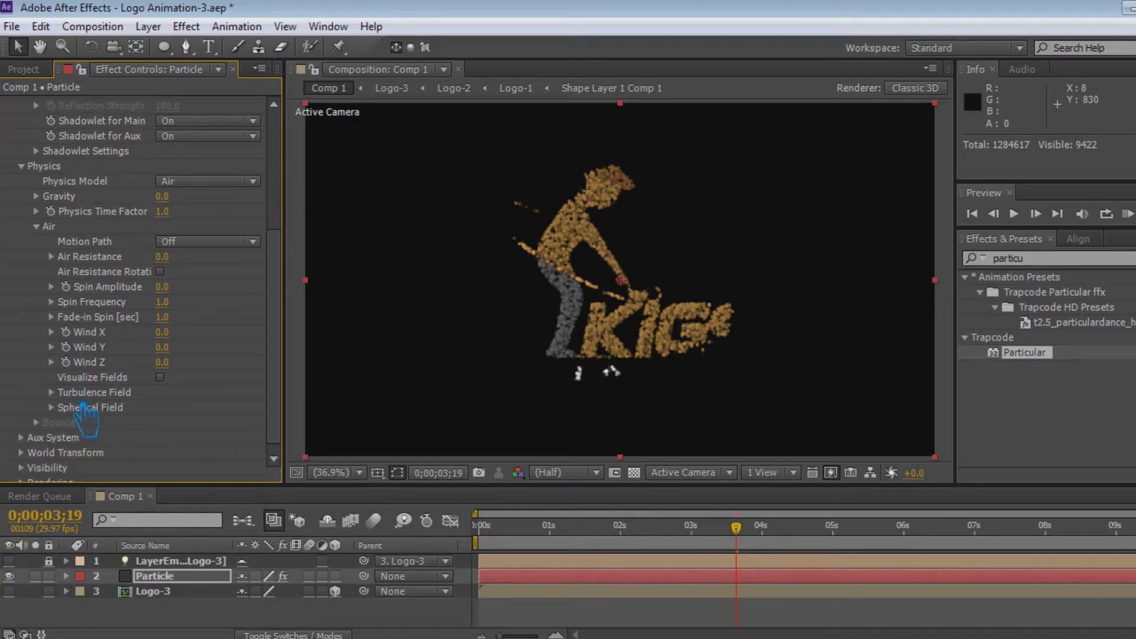
pyautogui.click(51, 392)
pyautogui.scroll(-5, 69, 409)
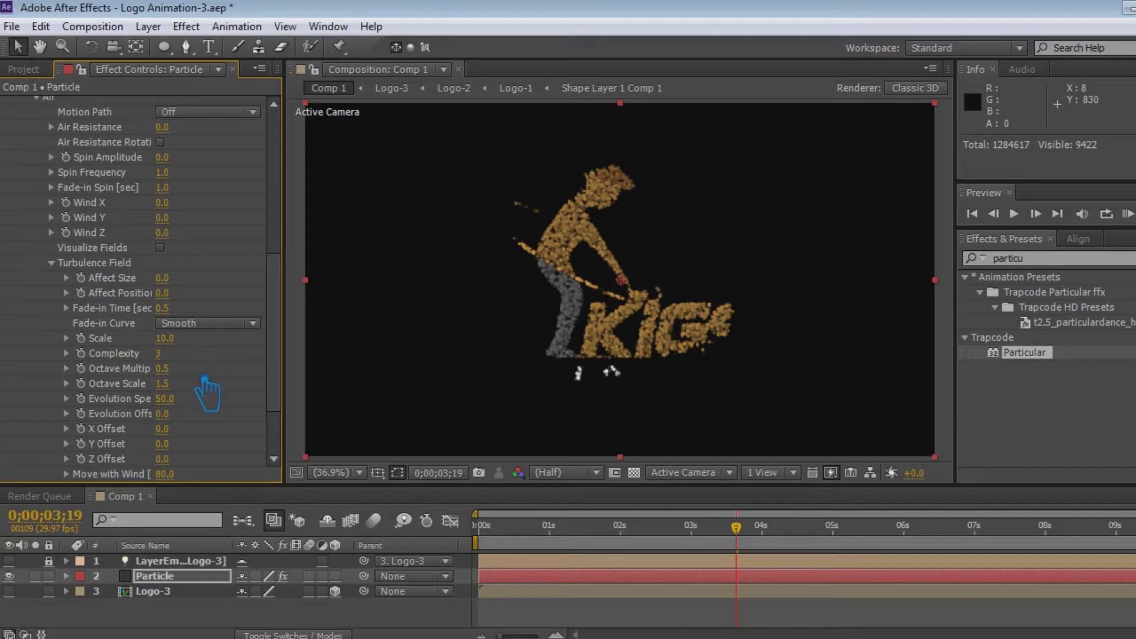
pyautogui.click(163, 293)
pyautogui.press('Return')
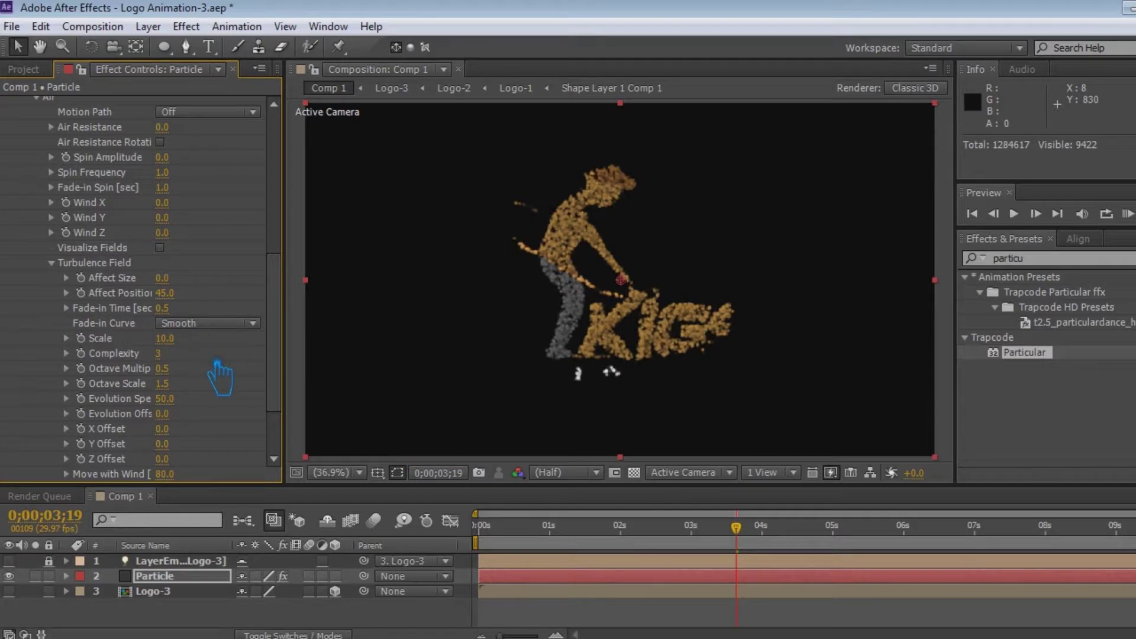
pyautogui.scroll(-3, 222, 379)
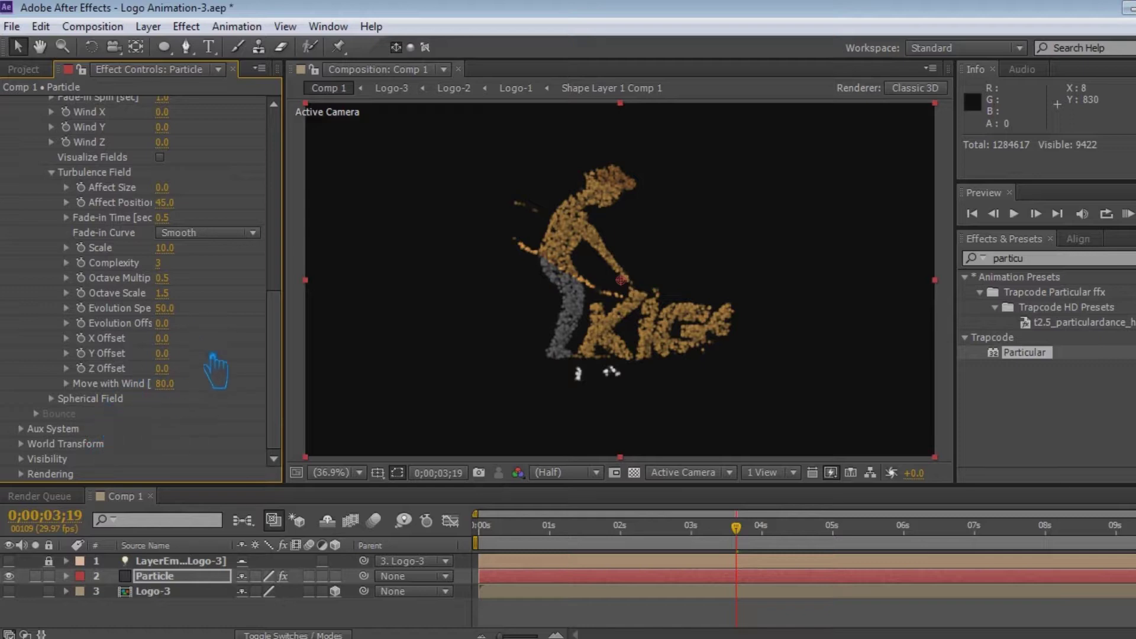
pyautogui.scroll(2, 218, 367)
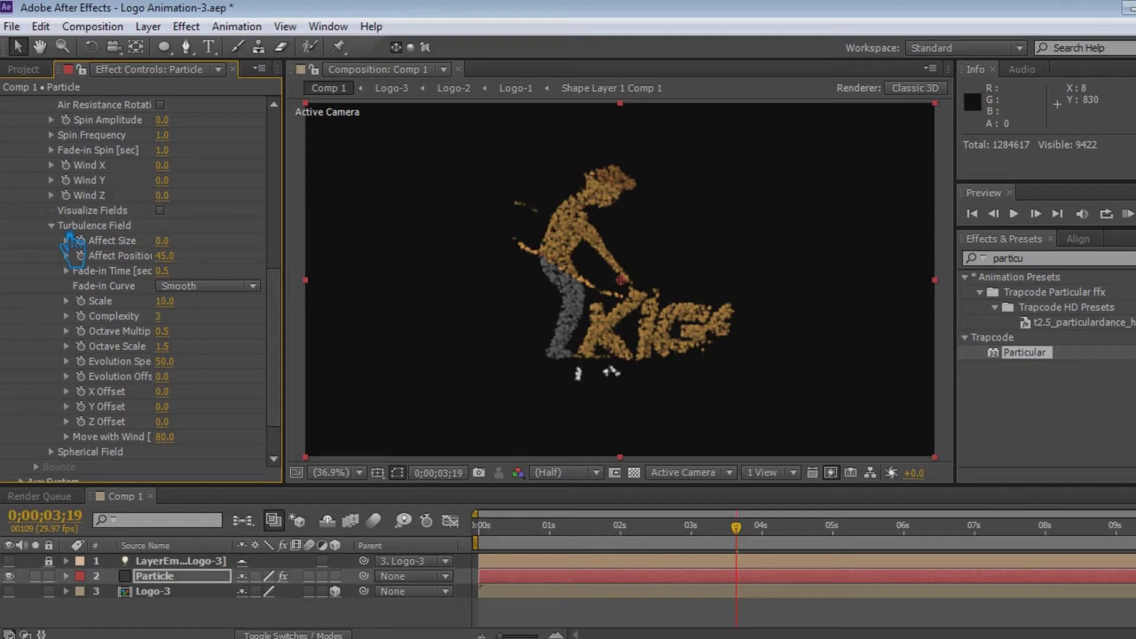
pyautogui.click(70, 230)
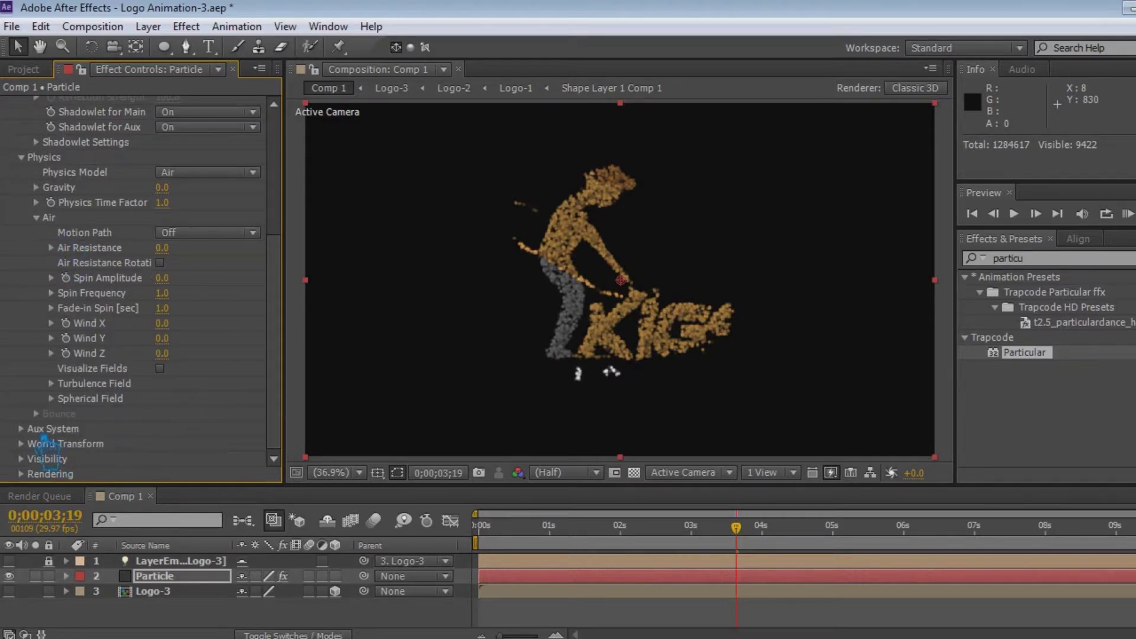
# Step: Set Particular's Aux System Emit option to Continuously and save the project
pyautogui.click(43, 430)
pyautogui.scroll(-2, 219, 290)
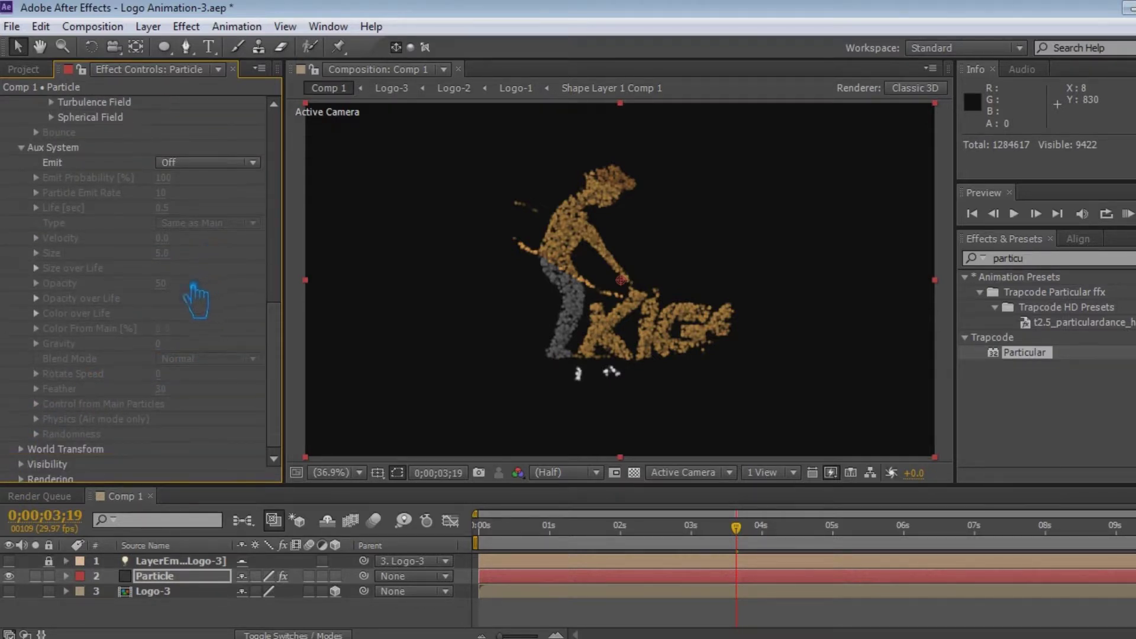
pyautogui.click(213, 164)
pyautogui.click(231, 217)
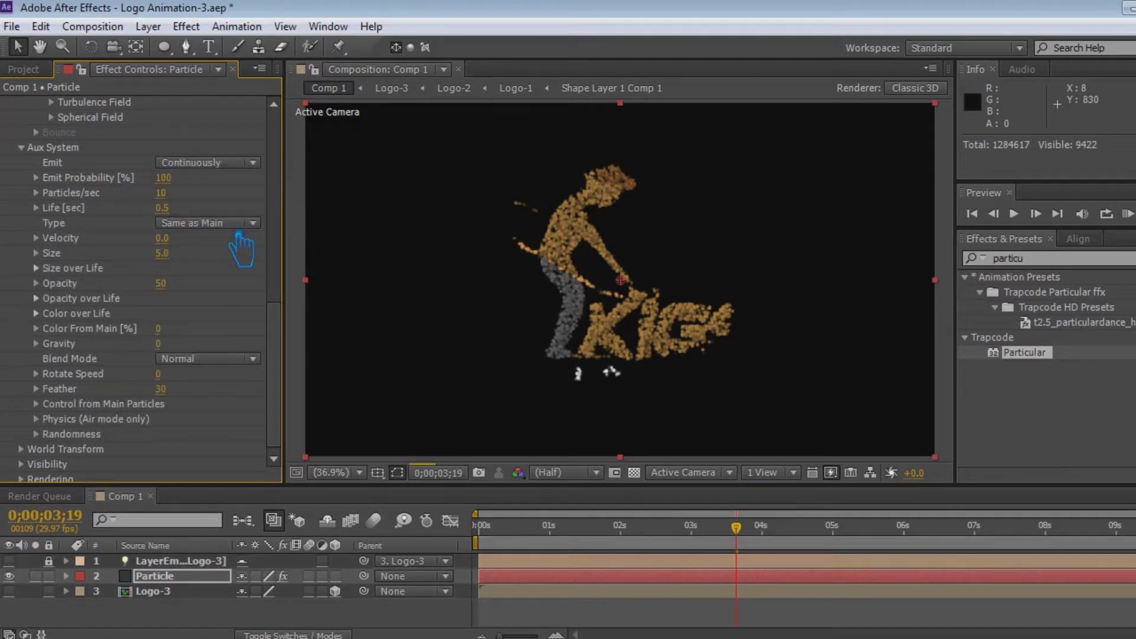
pyautogui.hotkey('ctrl', 's')
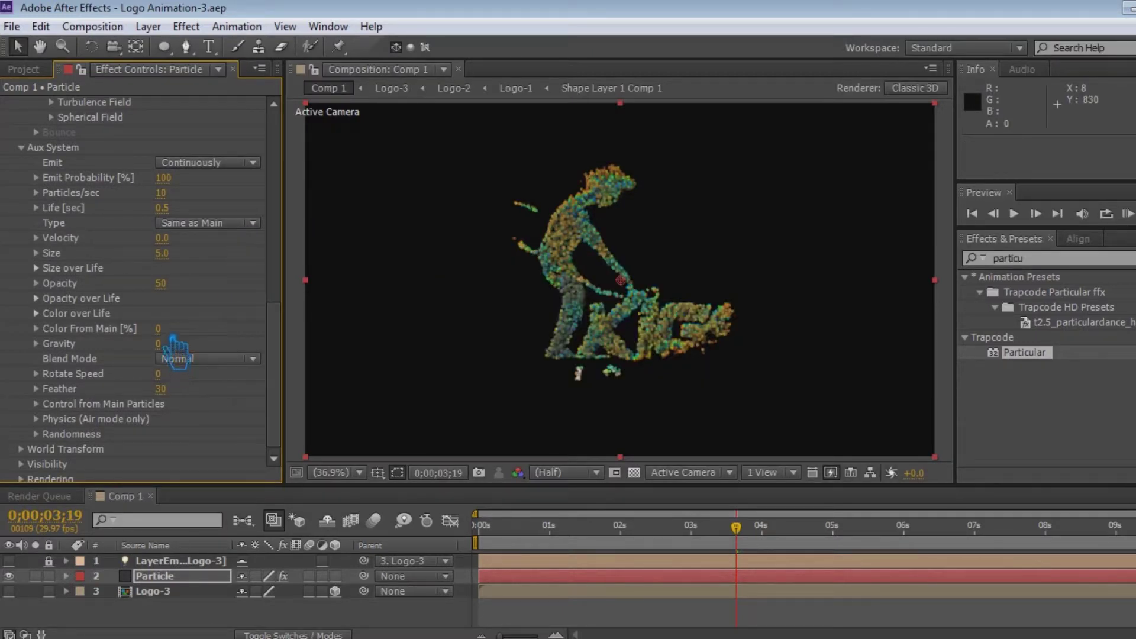
# Step: Set the Aux System's Opacity and Color From Main both to 100 and save the project
pyautogui.moveTo(172, 283); pyautogui.dragTo(285, 306)
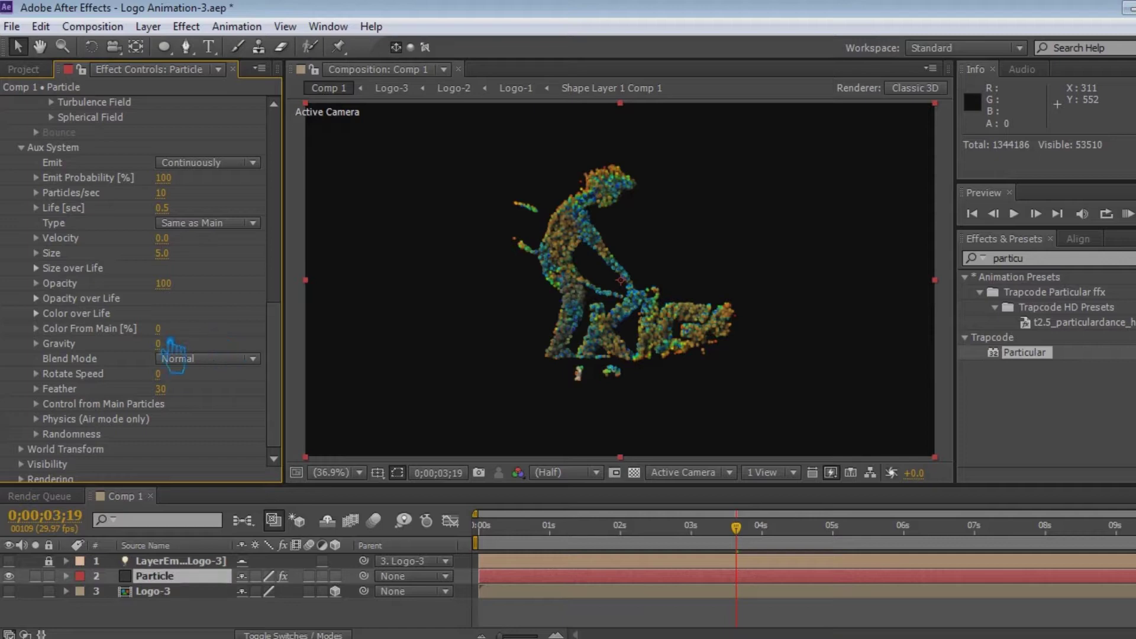
pyautogui.moveTo(192, 340); pyautogui.dragTo(353, 355)
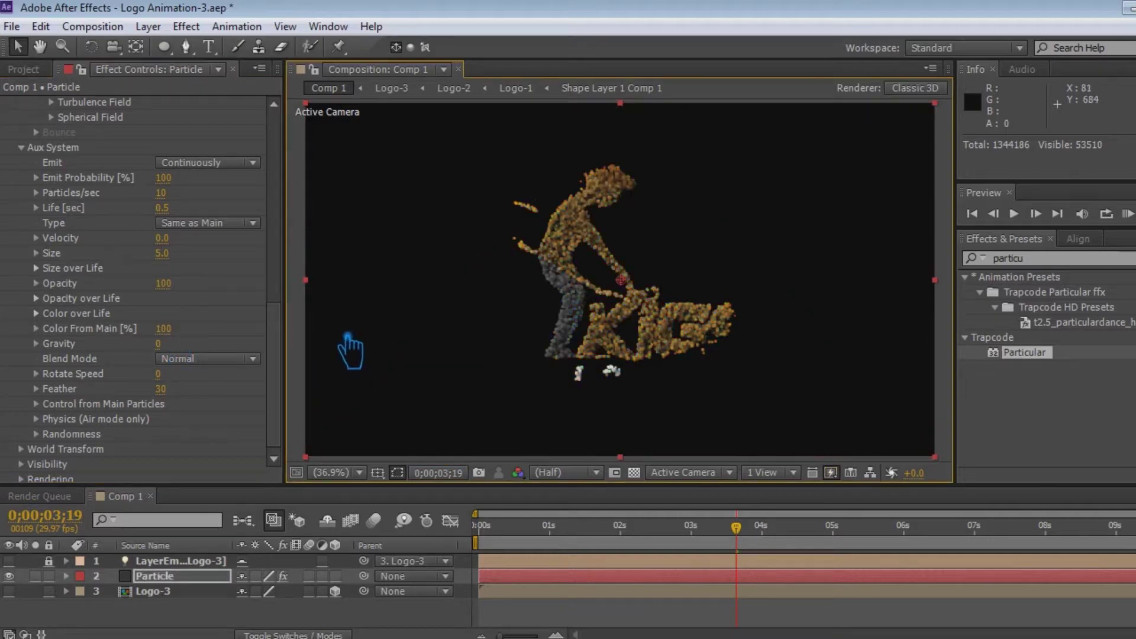
pyautogui.hotkey('ctrl', 's')
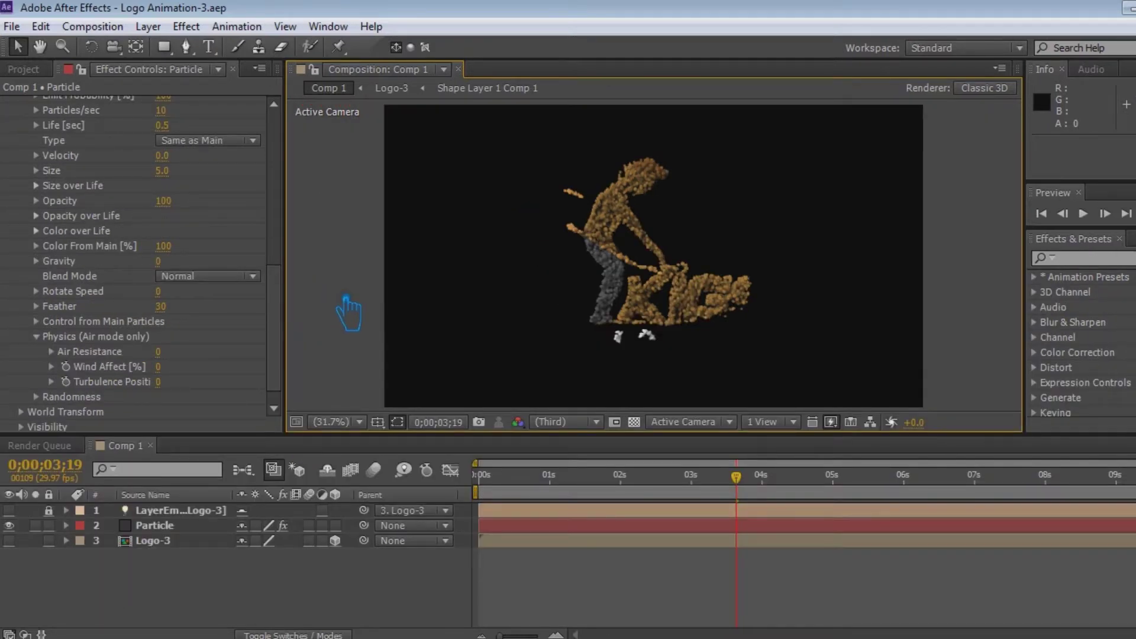
pyautogui.scroll(4, 65, 356)
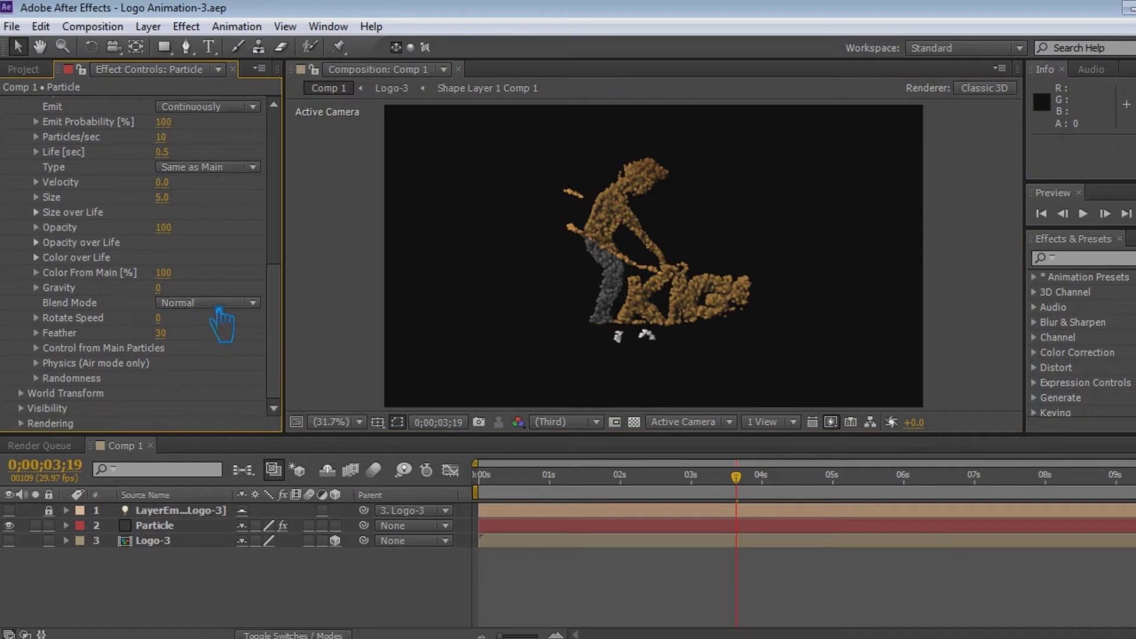
pyautogui.scroll(2, 238, 328)
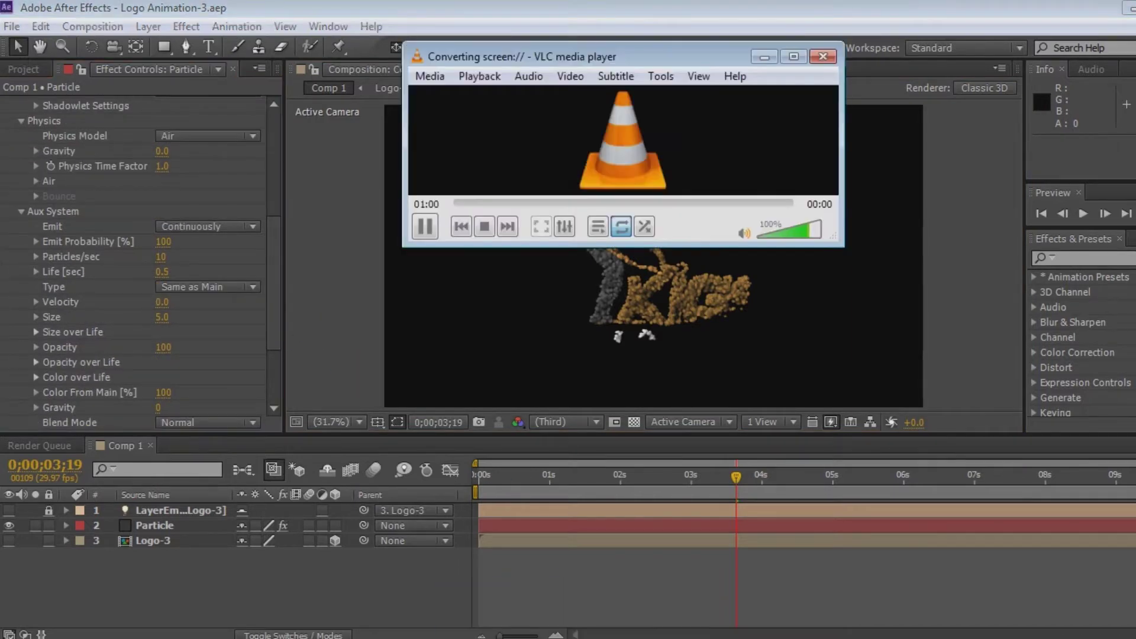
pyautogui.click(764, 56)
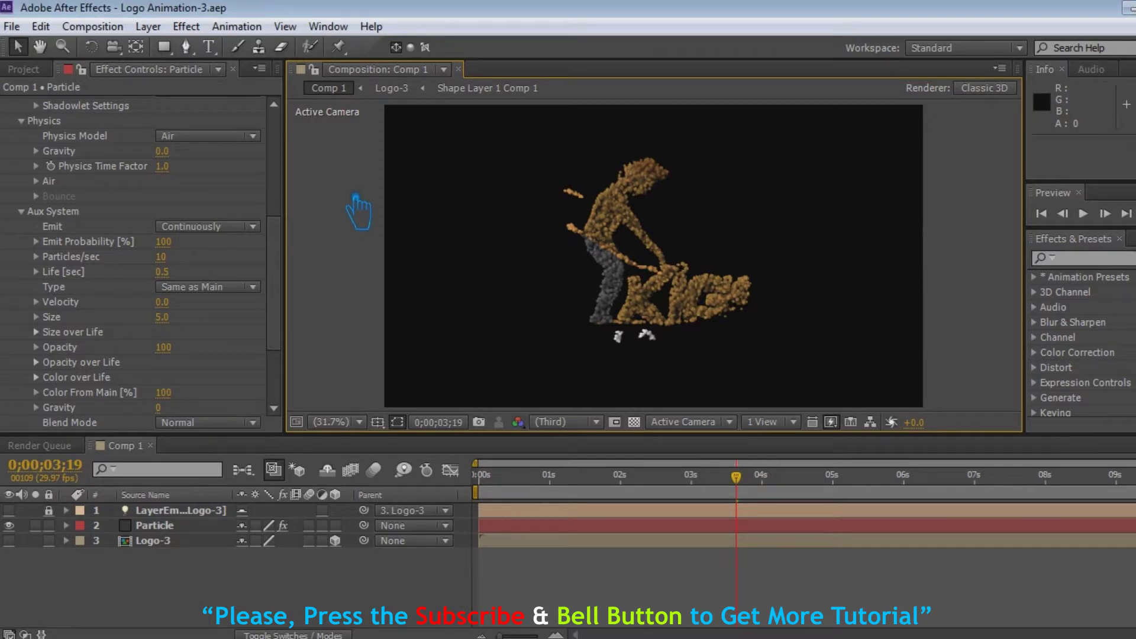
pyautogui.scroll(-2, 355, 201)
pyautogui.scroll(-2, 249, 249)
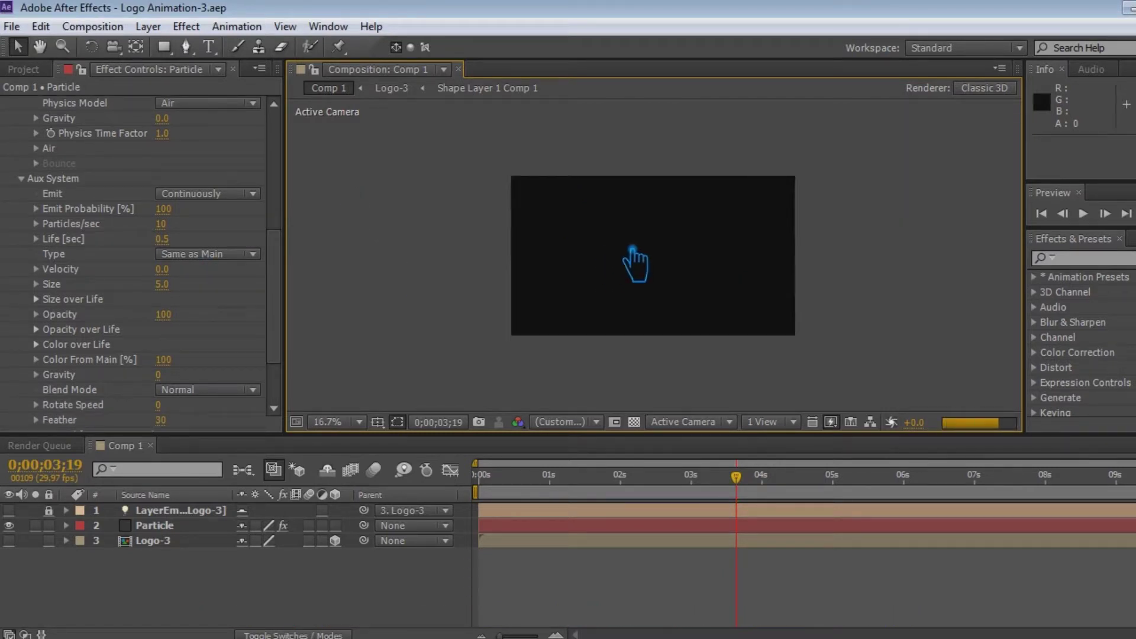
pyautogui.press('/')
pyautogui.click(358, 423)
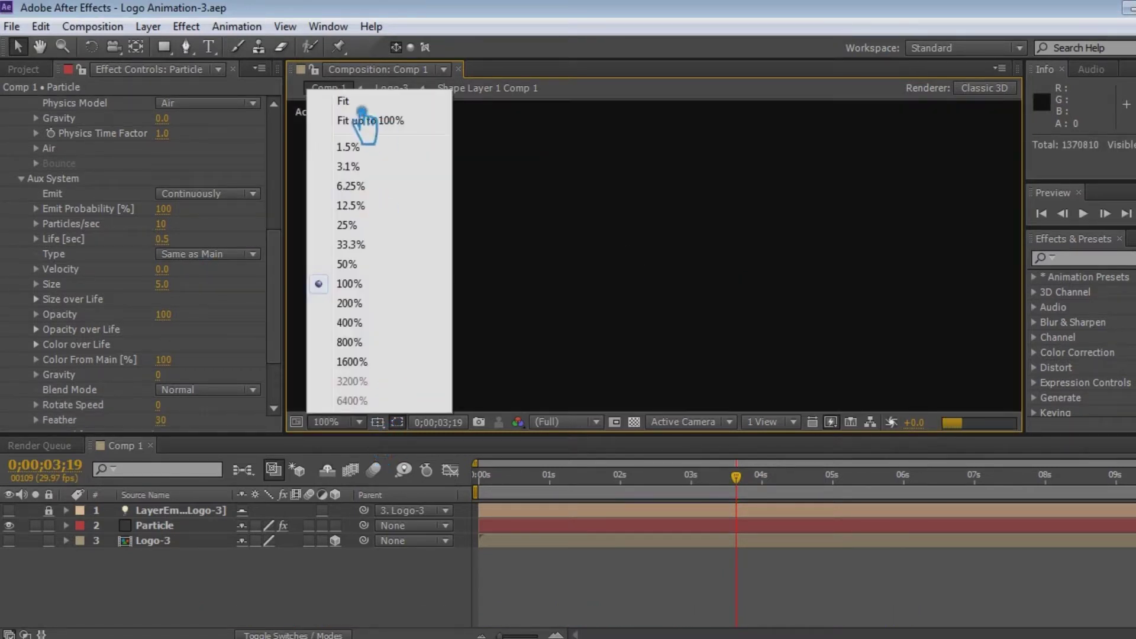
pyautogui.click(362, 120)
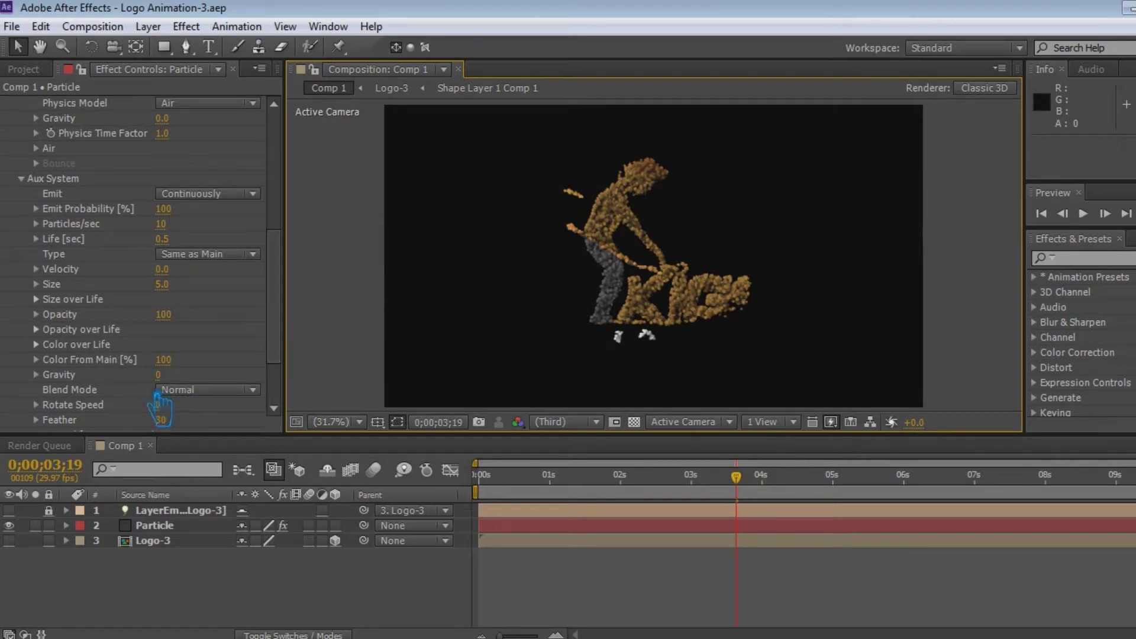
# Step: Set Turbulence Position to 280 in the Aux System's Physics (Air mode only) settings and save the project
pyautogui.scroll(-3, 145, 402)
pyautogui.click(38, 363)
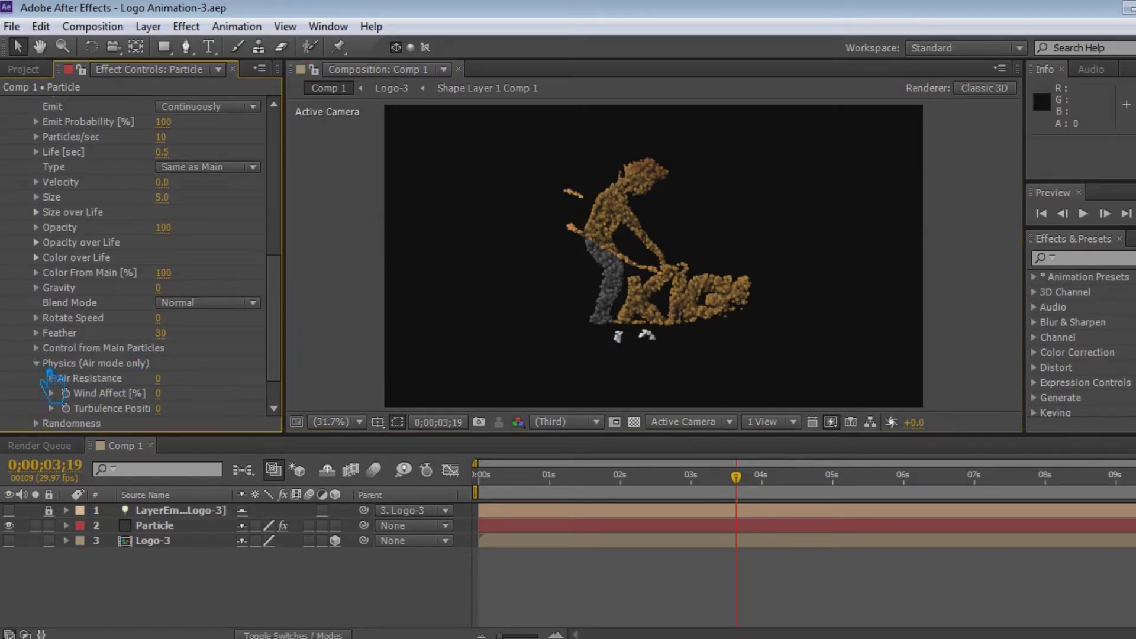
pyautogui.click(159, 408)
pyautogui.press('Return')
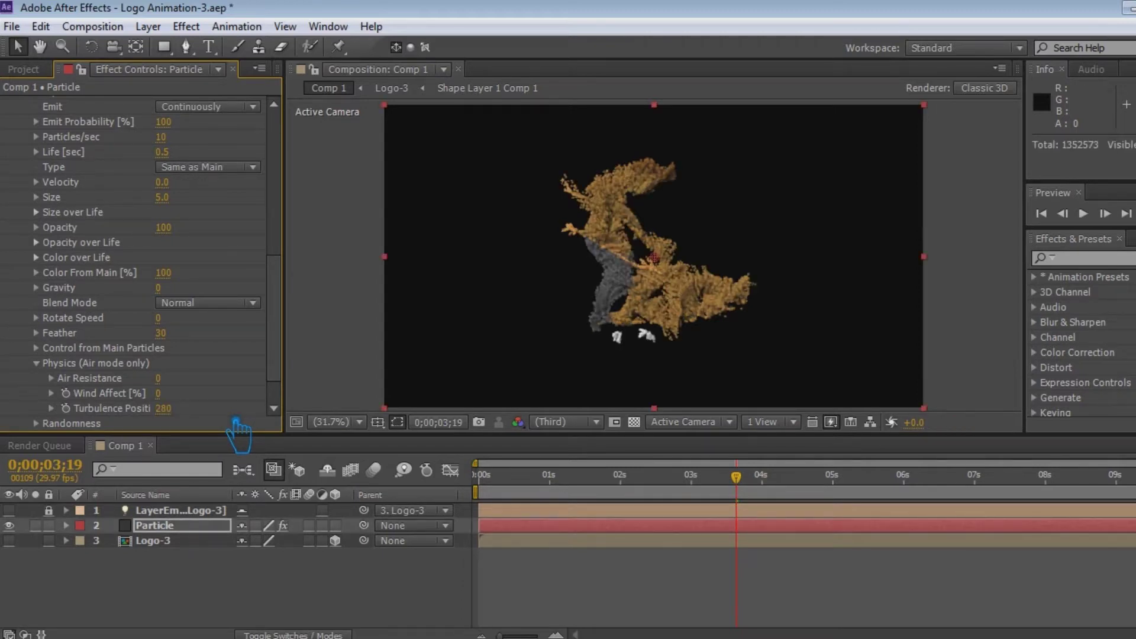
pyautogui.hotkey('ctrl', 's')
pyautogui.scroll(-3, 242, 403)
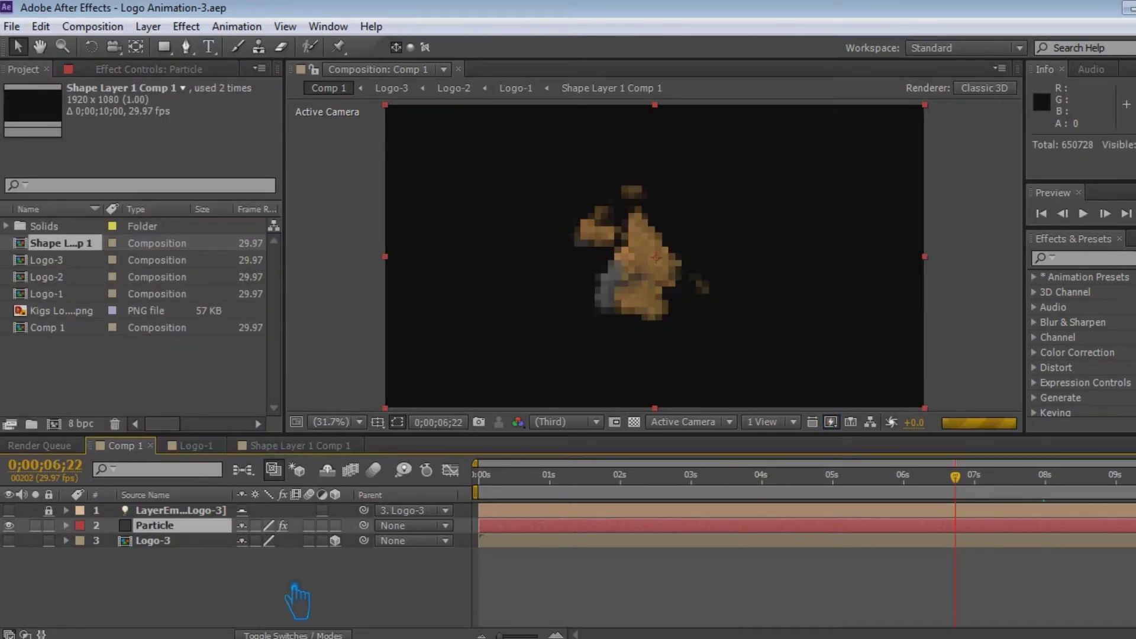
# Step: Add the Logo-1 composition to Comp 1 as the bottom layer beneath Logo-3 and save the project
pyautogui.click(297, 601)
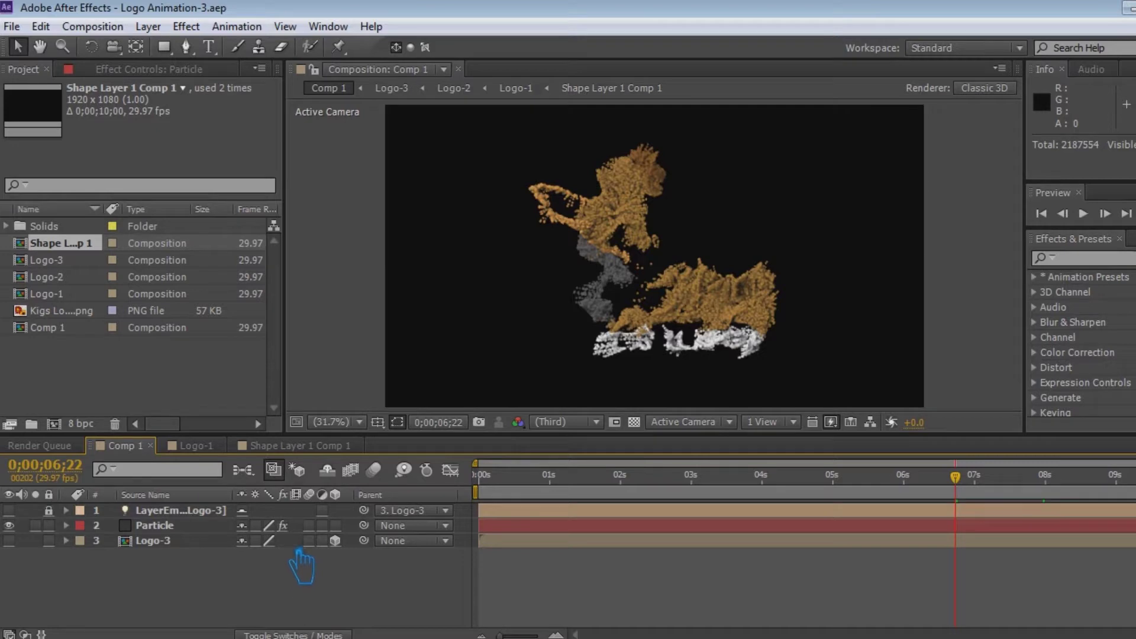
pyautogui.moveTo(77, 292); pyautogui.dragTo(153, 541)
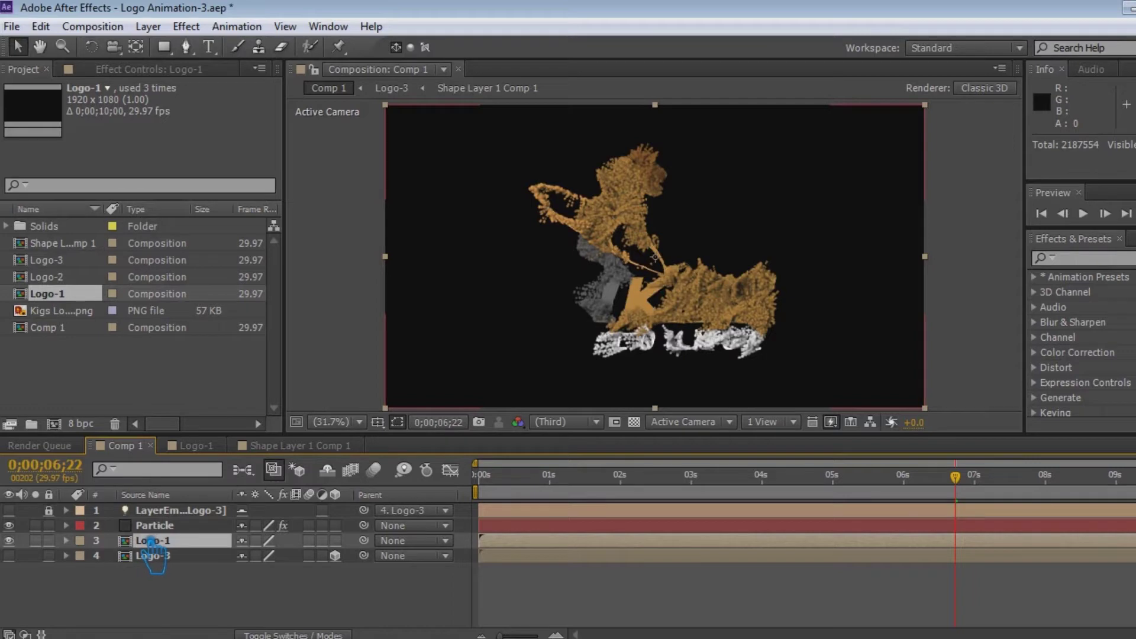
pyautogui.moveTo(152, 541); pyautogui.dragTo(157, 584)
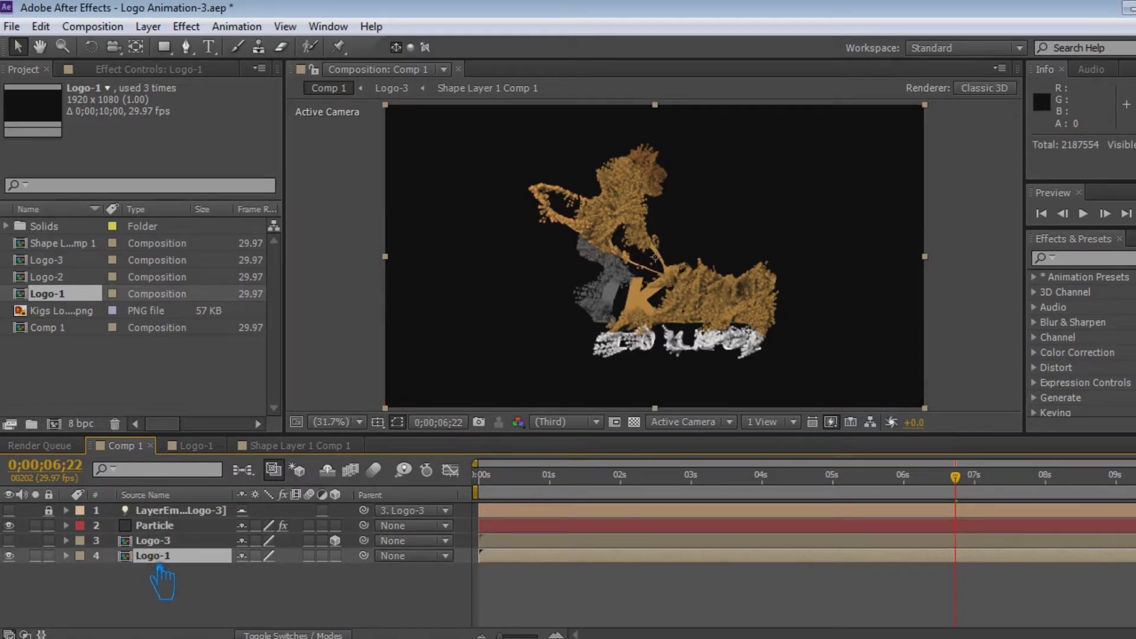
pyautogui.hotkey('ctrl', 's')
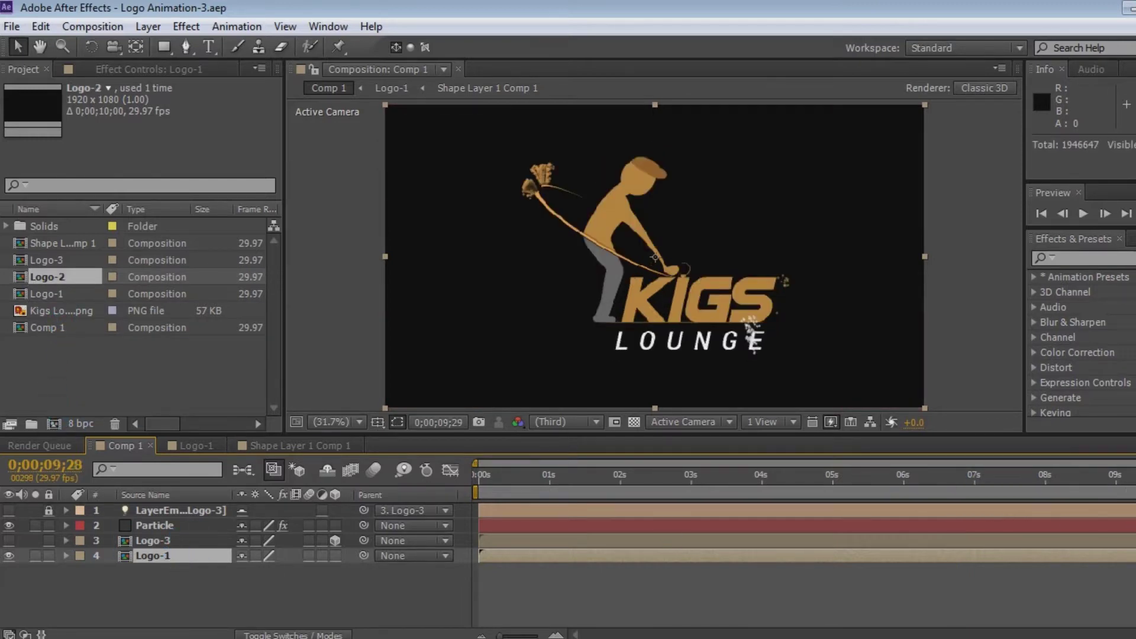
# Step: Go to 0;00;03;19, move the Logo-1 layer above Logo-3 in the layer stack, and preview the composition
pyautogui.click(737, 477)
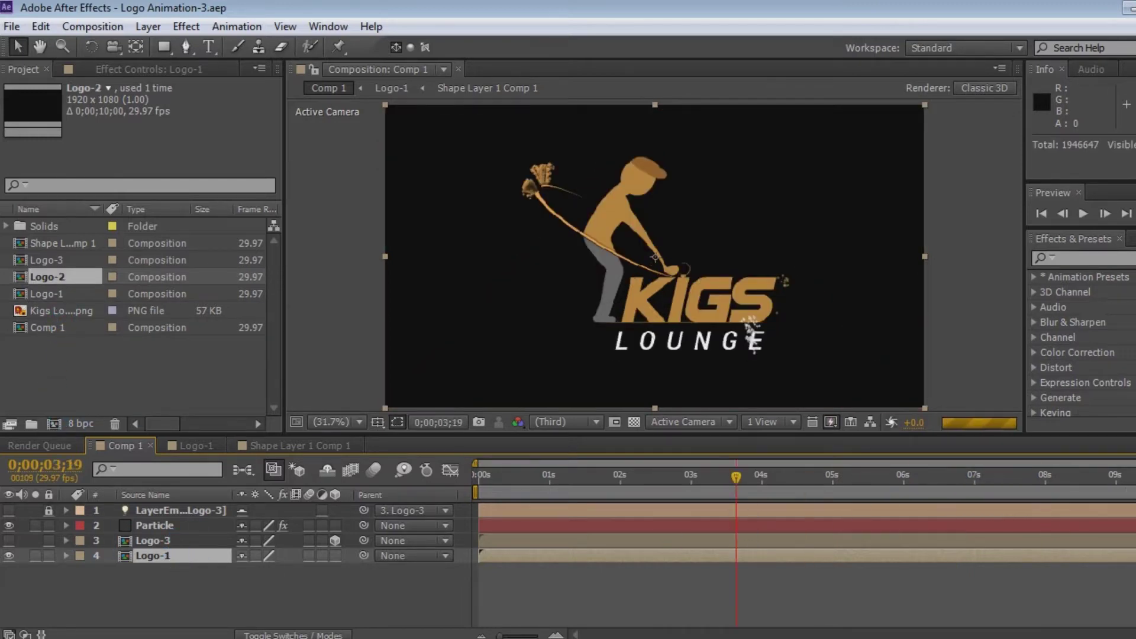
pyautogui.moveTo(169, 553); pyautogui.dragTo(169, 541)
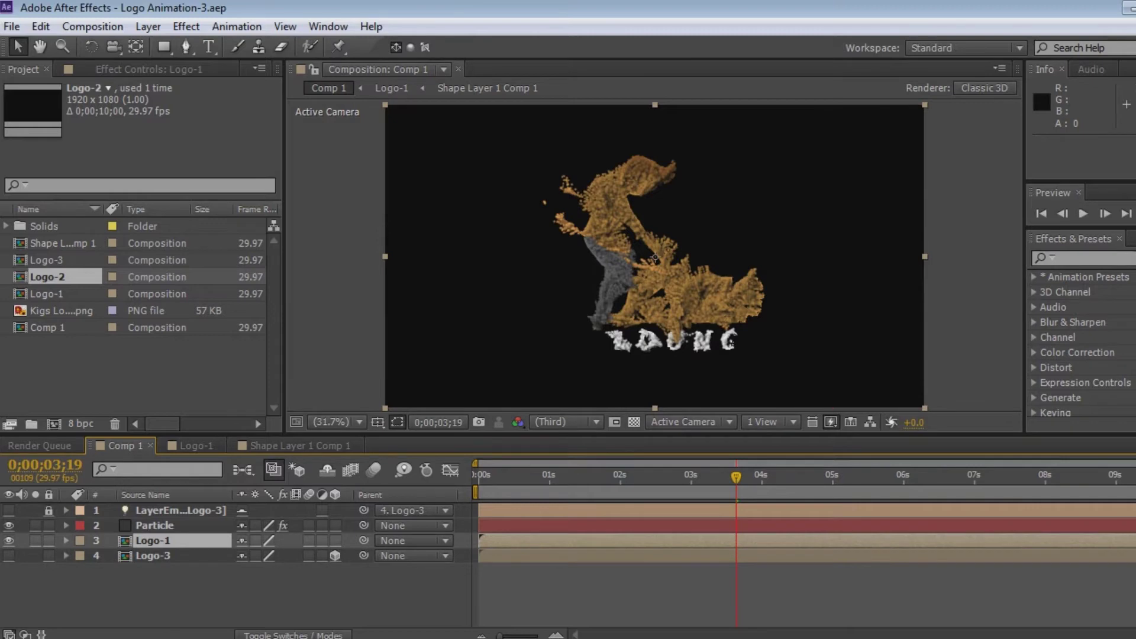
pyautogui.press('KP_0')
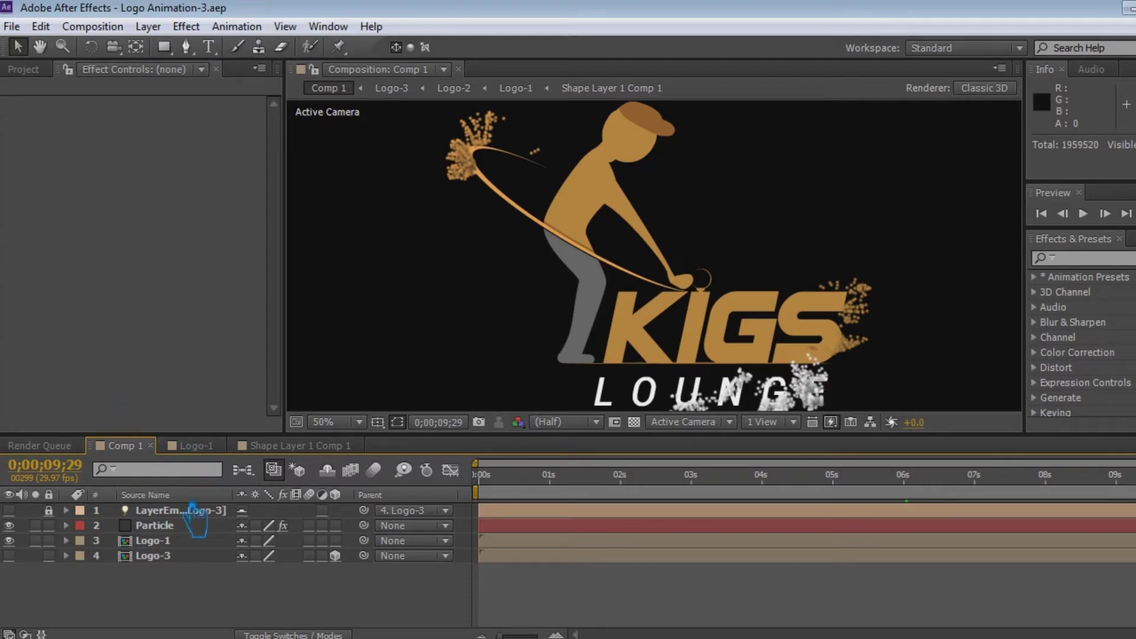
# Step: Try a Velocity Distribution of 0 for the Particle layer's emitter, and undo the change
pyautogui.click(168, 528)
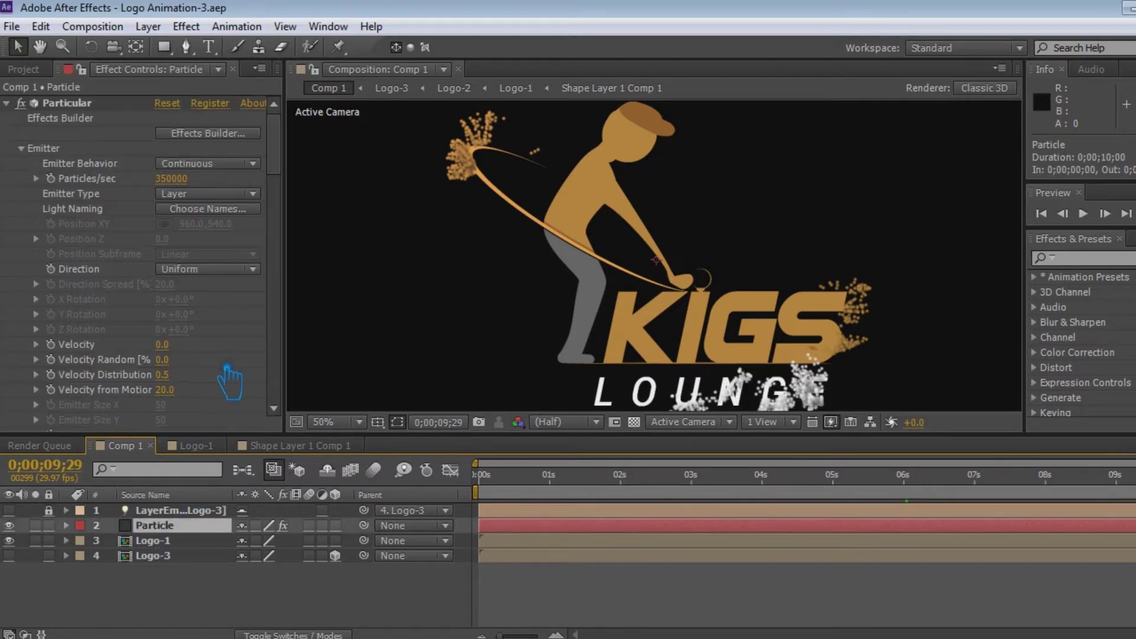
pyautogui.click(168, 375)
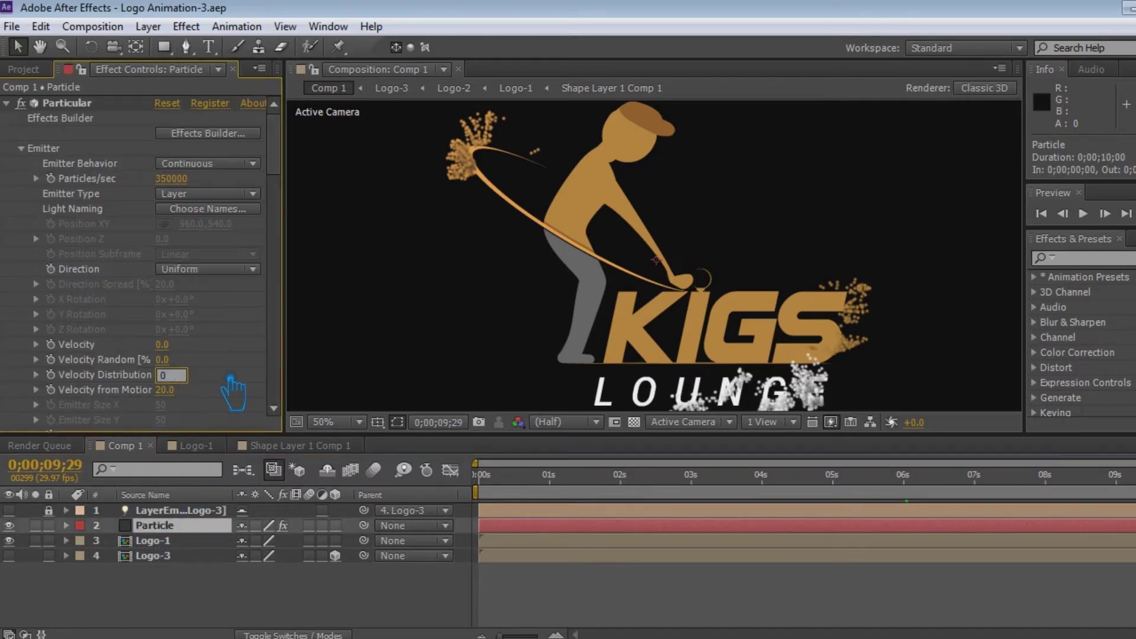
pyautogui.write('0')
pyautogui.press('Return')
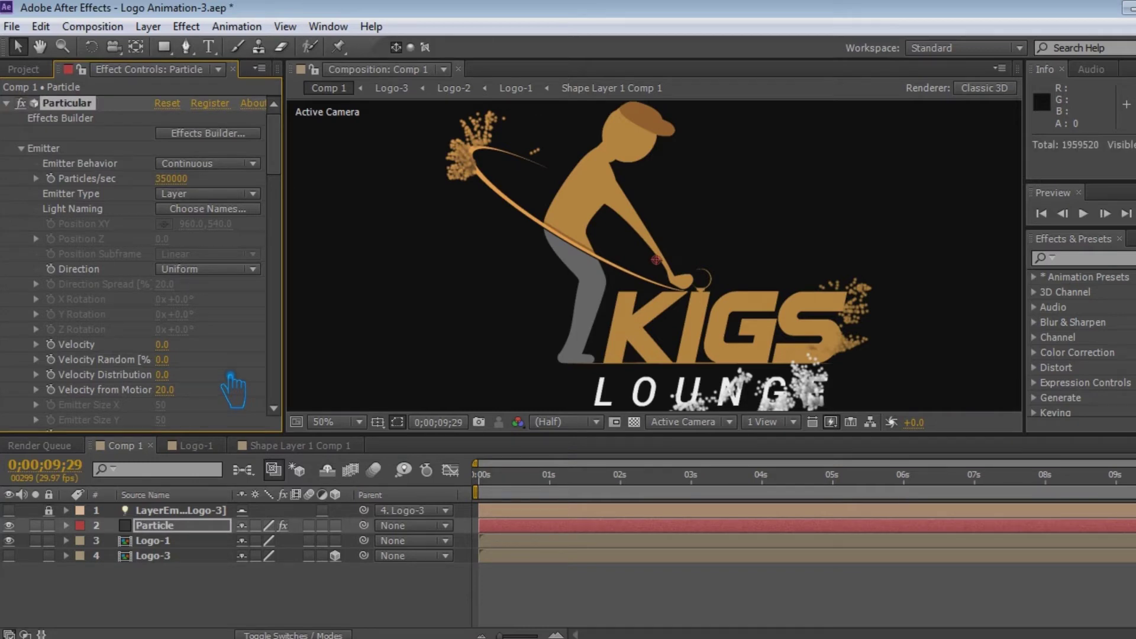
pyautogui.hotkey('ctrl', 'z')
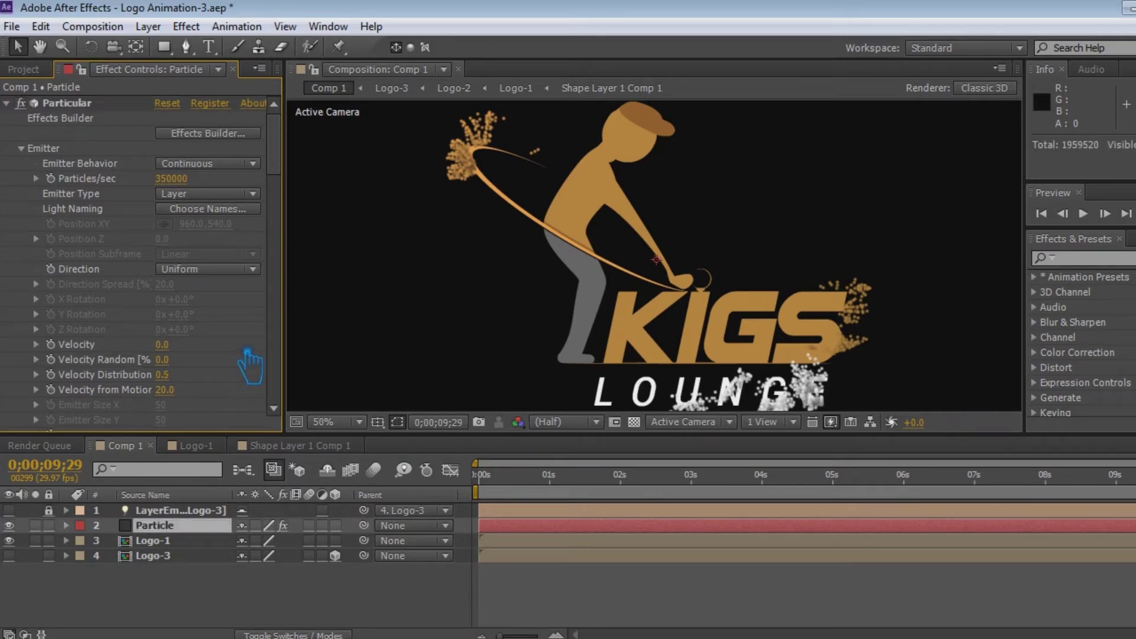
# Step: Try a Gravity of 10 in the Particle layer's Particular Physics settings, and undo the change
pyautogui.scroll(-8, 249, 367)
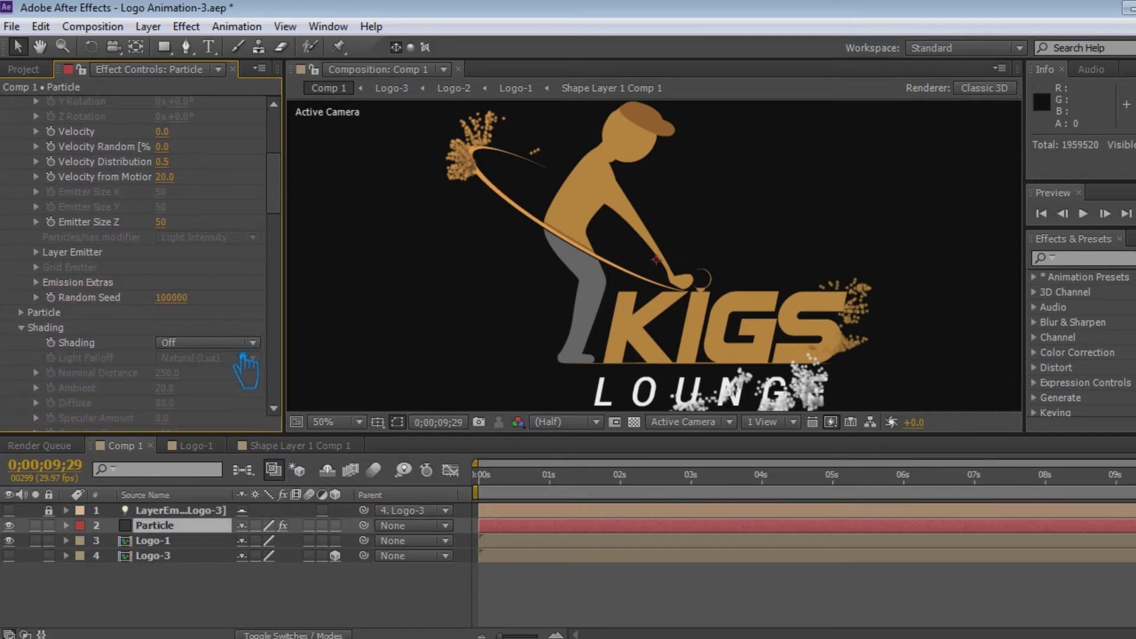
pyautogui.scroll(-4, 244, 369)
pyautogui.scroll(-5, 245, 369)
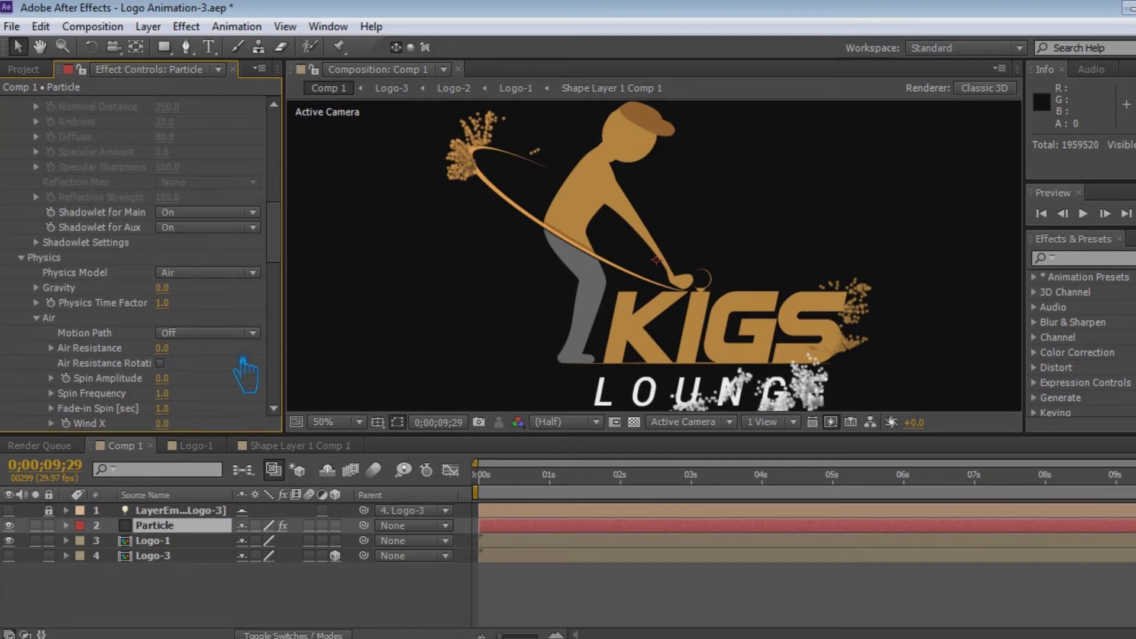
pyautogui.click(166, 236)
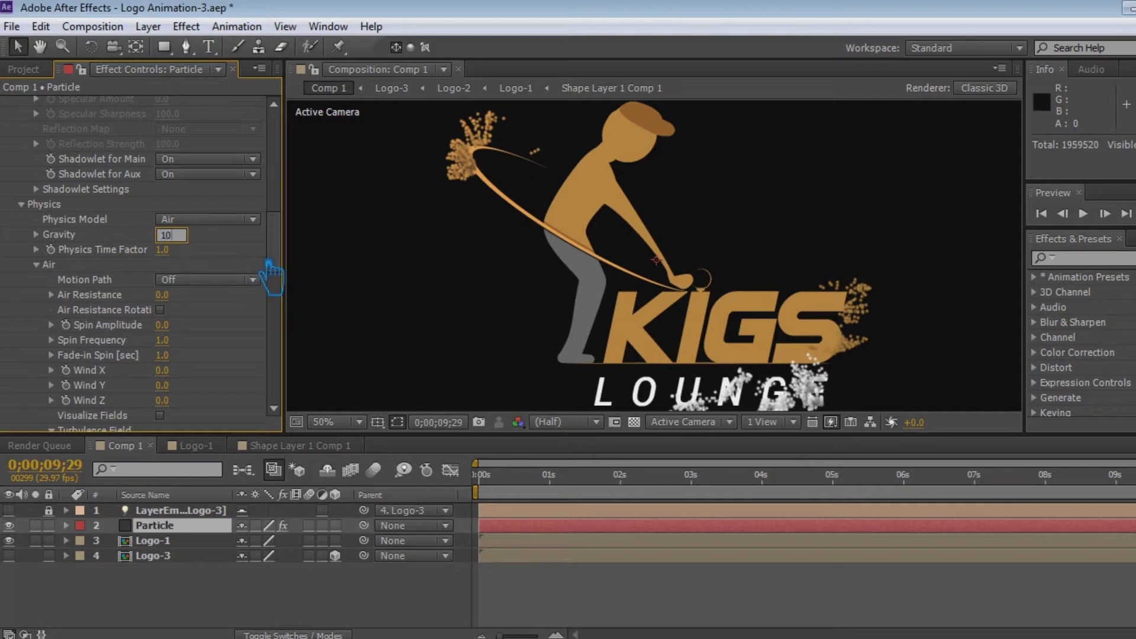
pyautogui.press('Return')
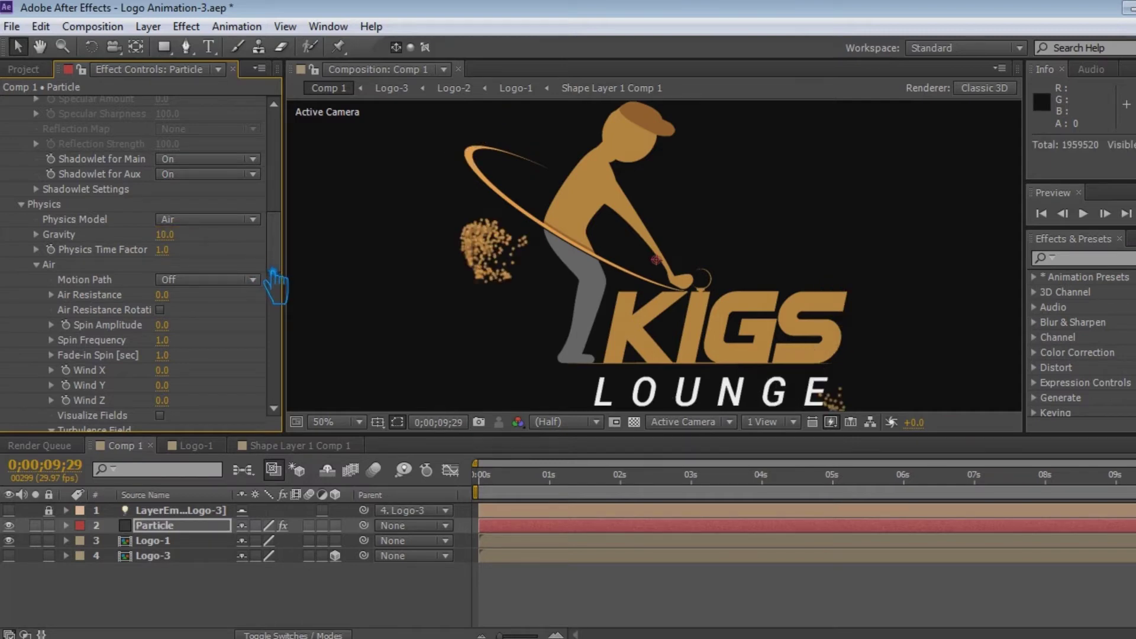
pyautogui.hotkey('ctrl', 'z')
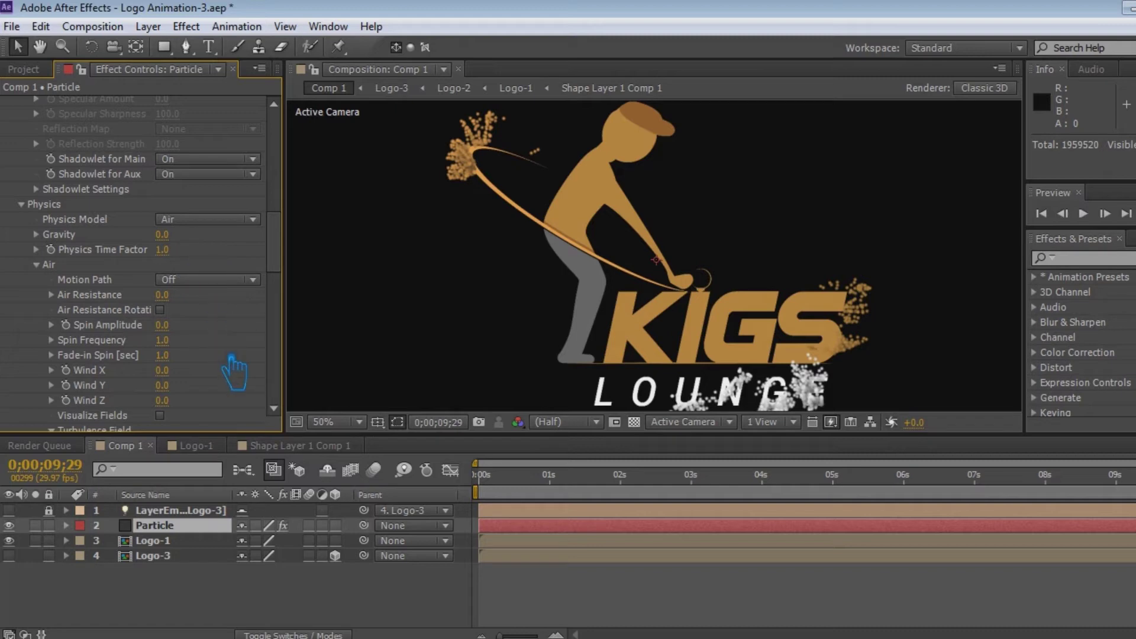
# Step: Try a Gravity of 45 for the Particle layer and examine the particle fall across the whole frame
pyautogui.click(162, 235)
pyautogui.press('Return')
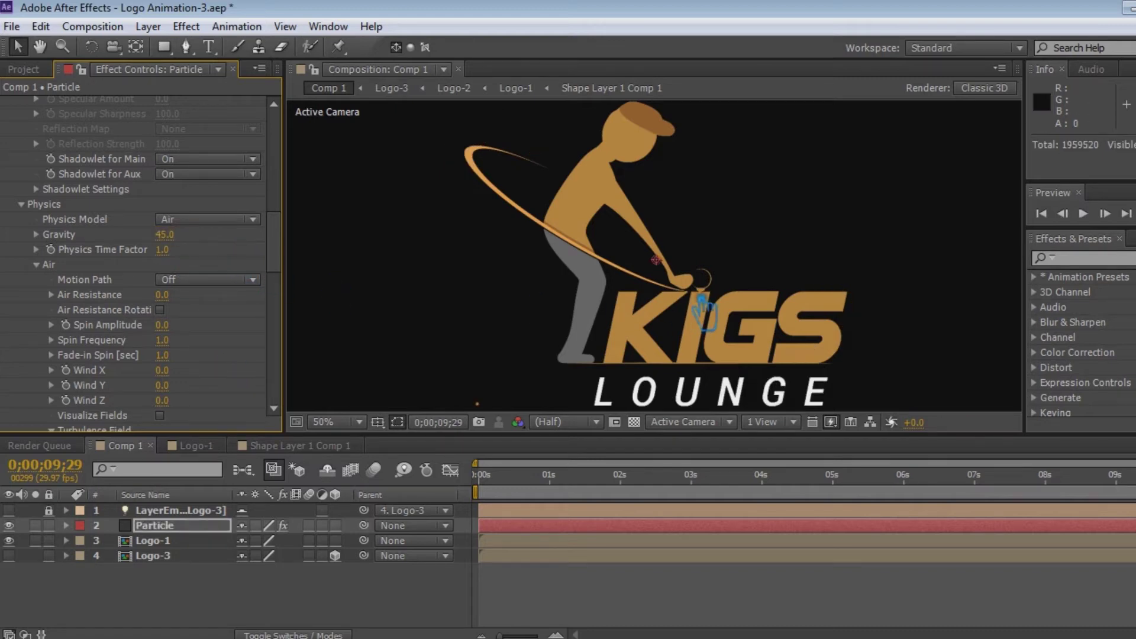
pyautogui.scroll(-6, 703, 299)
pyautogui.scroll(2, 702, 299)
pyautogui.scroll(2, 713, 302)
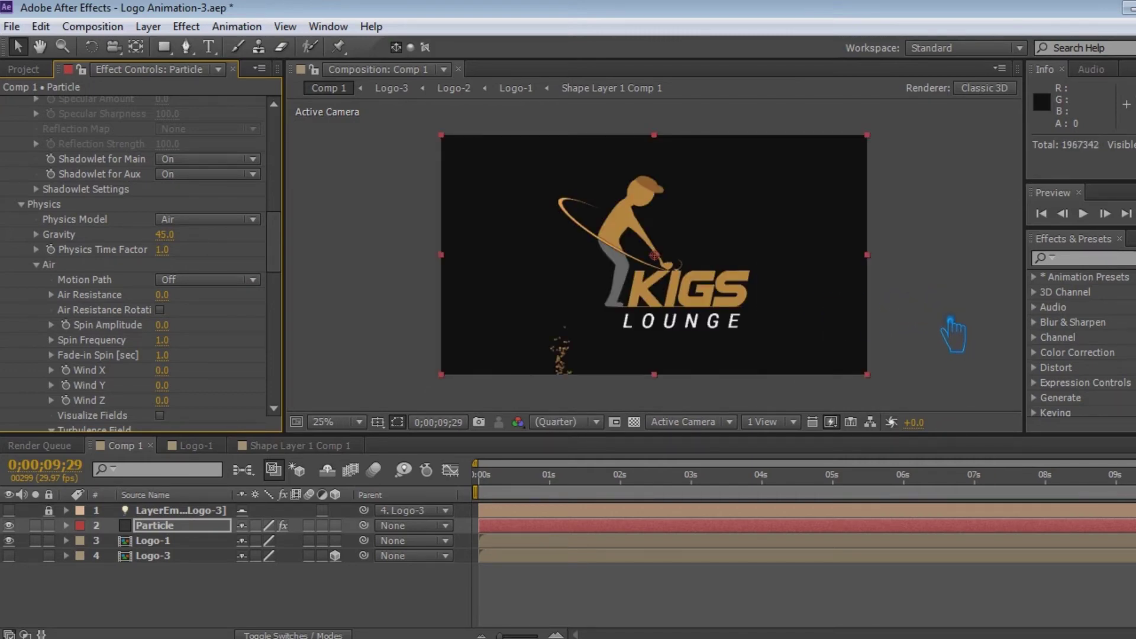
# Step: Try stronger Gravity values of 50 and 55 in the Particle layer's Physics settings
pyautogui.click(165, 235)
pyautogui.write('50')
pyautogui.press('Return')
pyautogui.click(175, 238)
pyautogui.press('Return')
pyautogui.click(175, 237)
pyautogui.write('55')
pyautogui.press('Return')
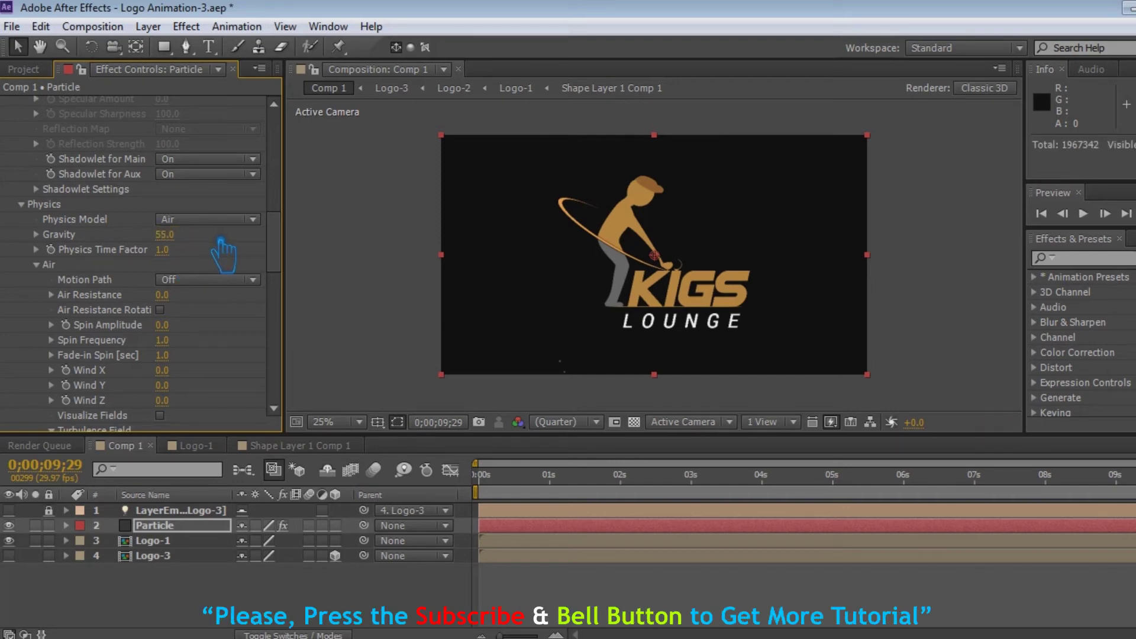
# Step: Set the Particle layer's Physics Gravity to 60 and check the falling particles at 0;00;06;04 and 0;00;04;10
pyautogui.click(171, 236)
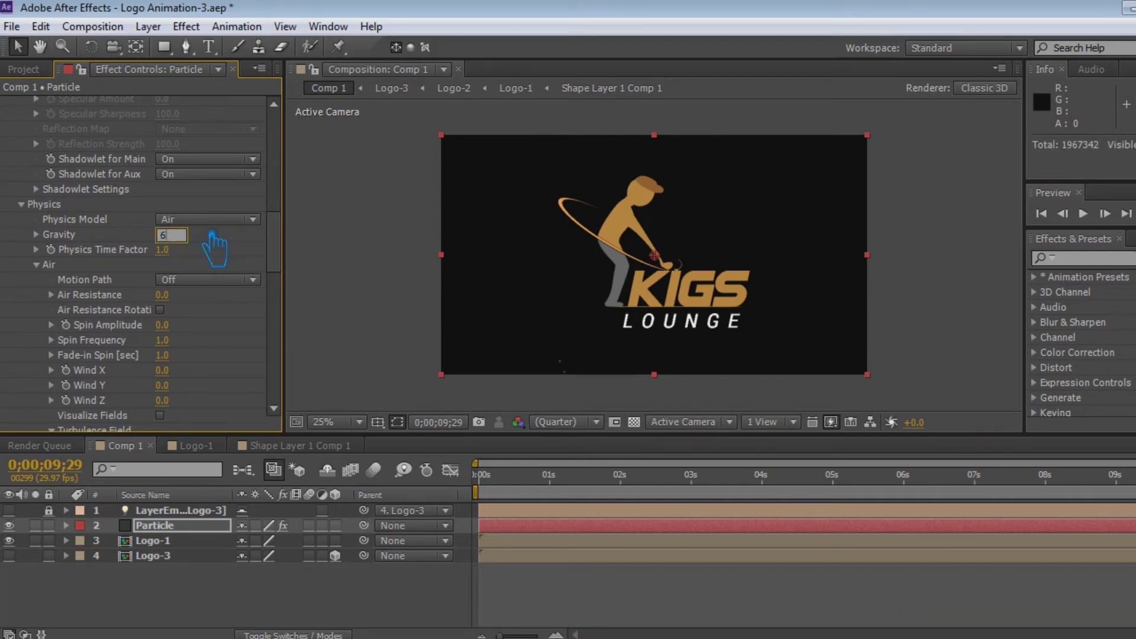
pyautogui.press('Return')
pyautogui.moveTo(1119, 506); pyautogui.dragTo(931, 520)
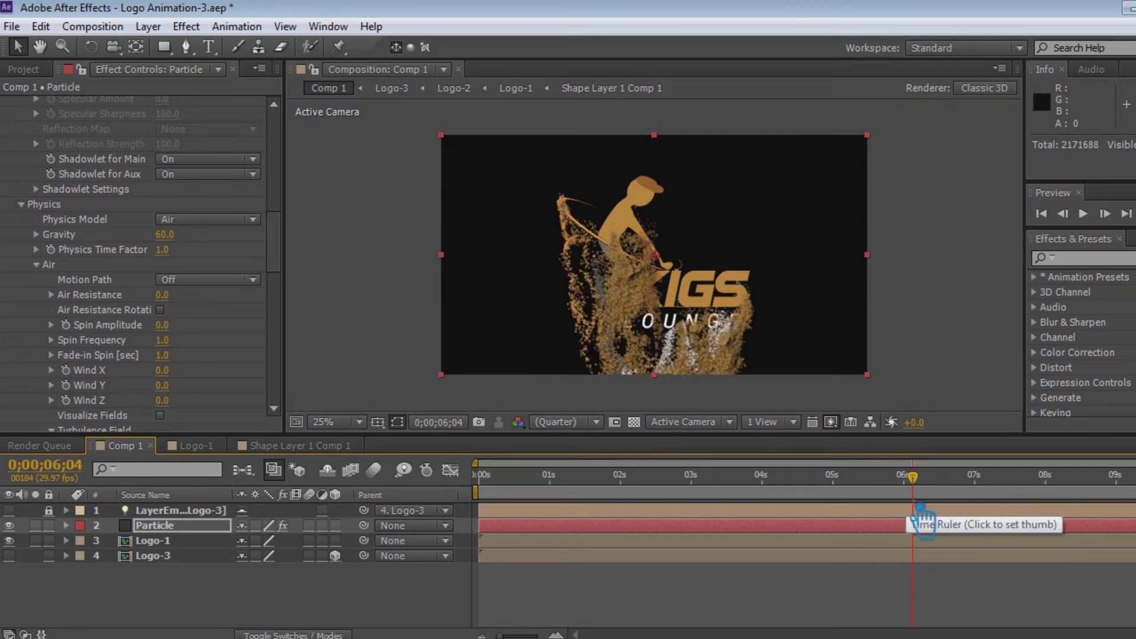
pyautogui.moveTo(921, 504); pyautogui.dragTo(790, 494)
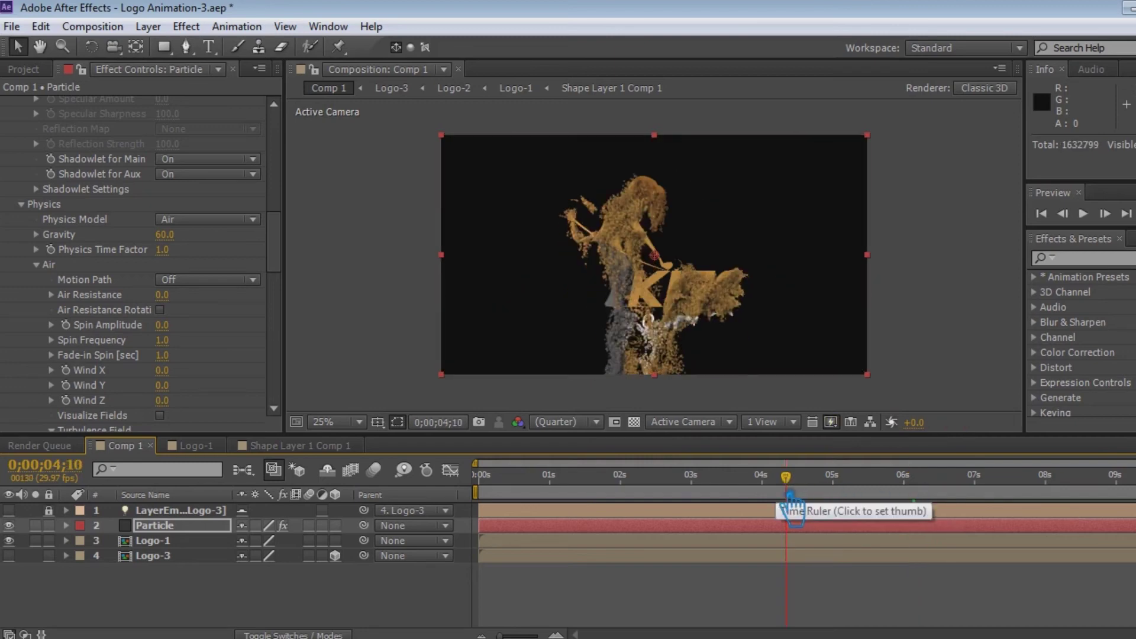
# Step: Save the project and render a RAM preview of Comp 1
pyautogui.hotkey('ctrl', 's')
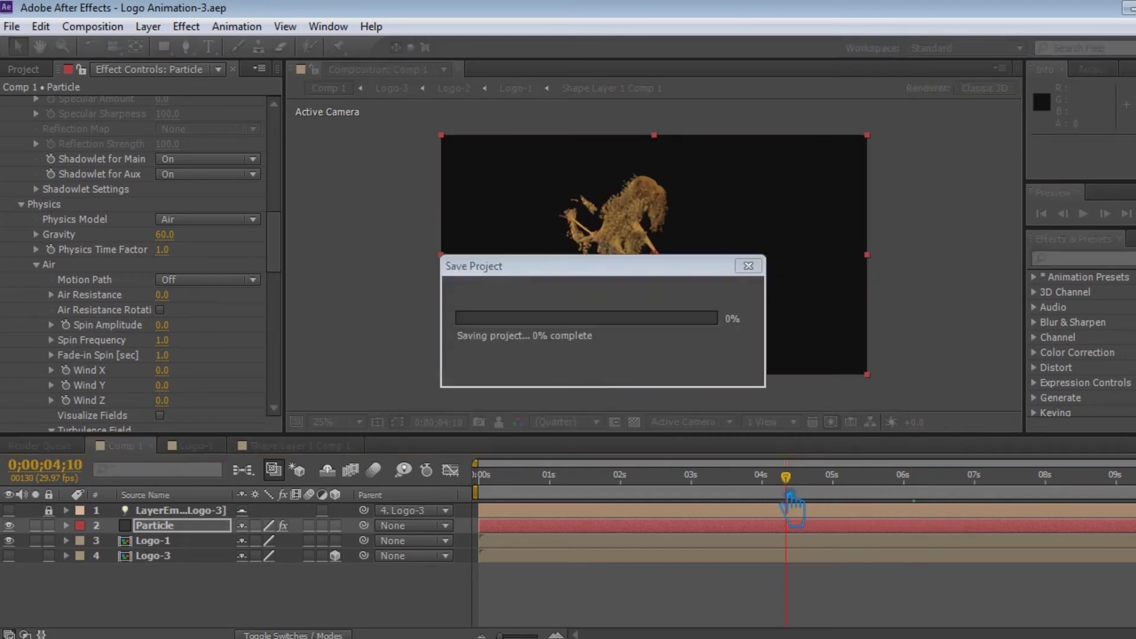
pyautogui.press('.')
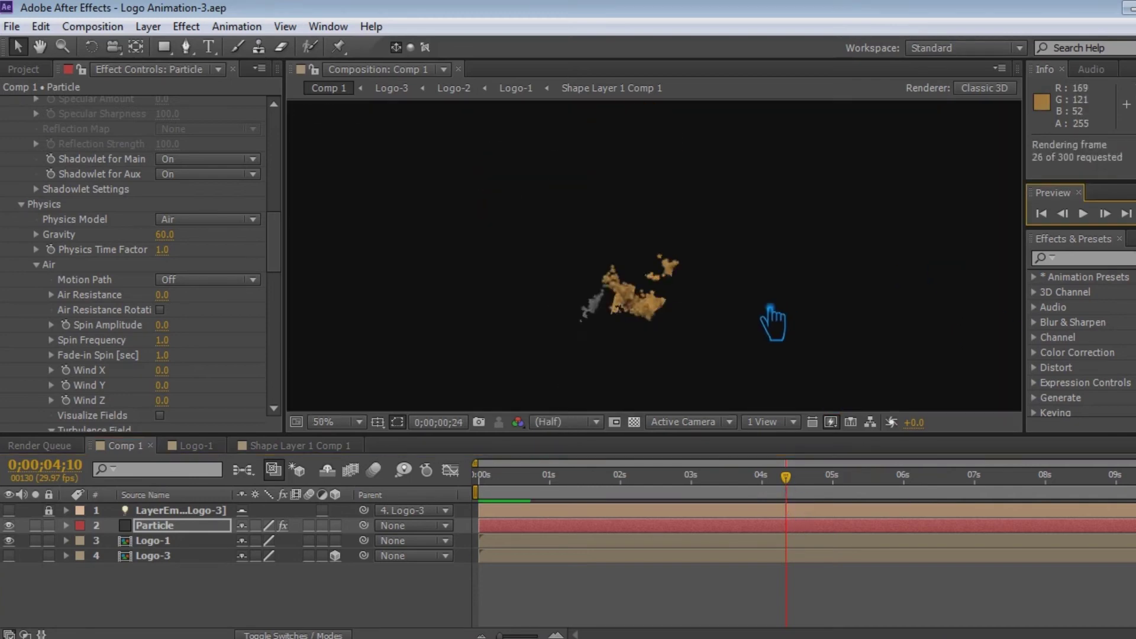
pyautogui.press('KP_0')
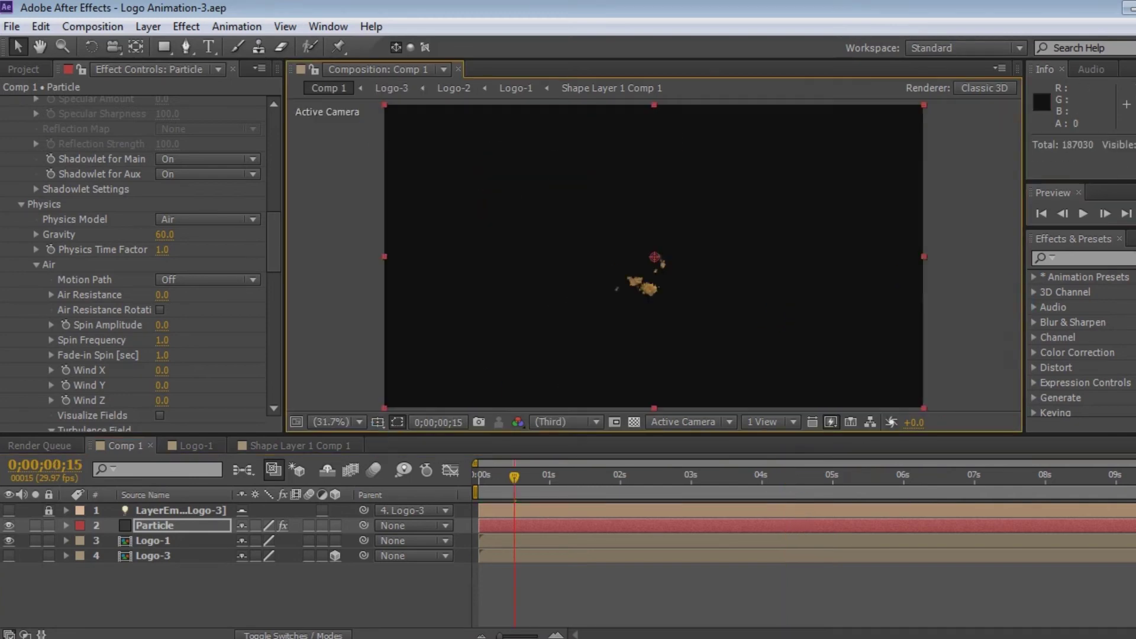